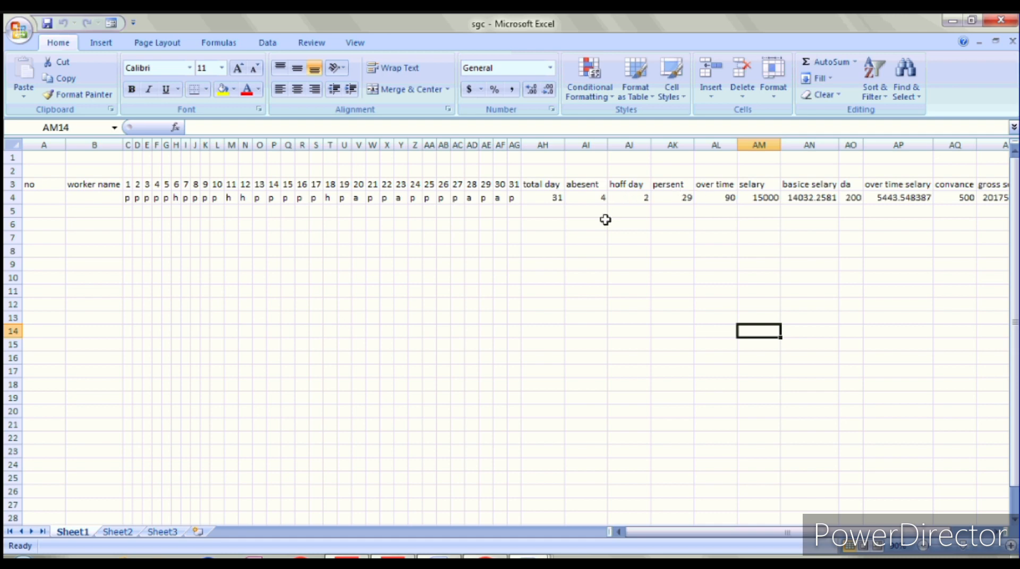
Step: Replace the total day formula in AH4 with =COUNT(C4:AG4)
left_click(551, 214)
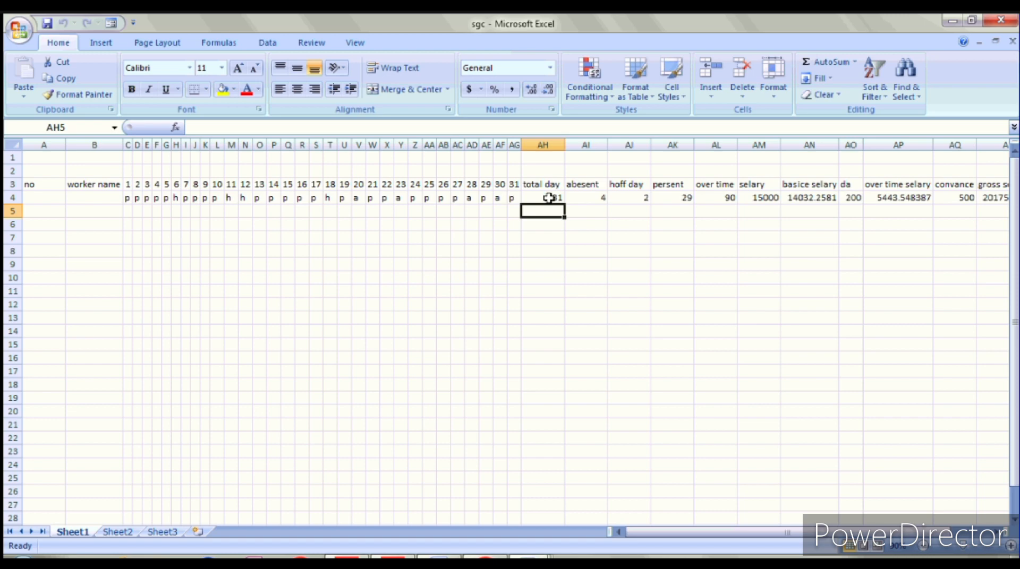
left_click(551, 197)
key("Delete")
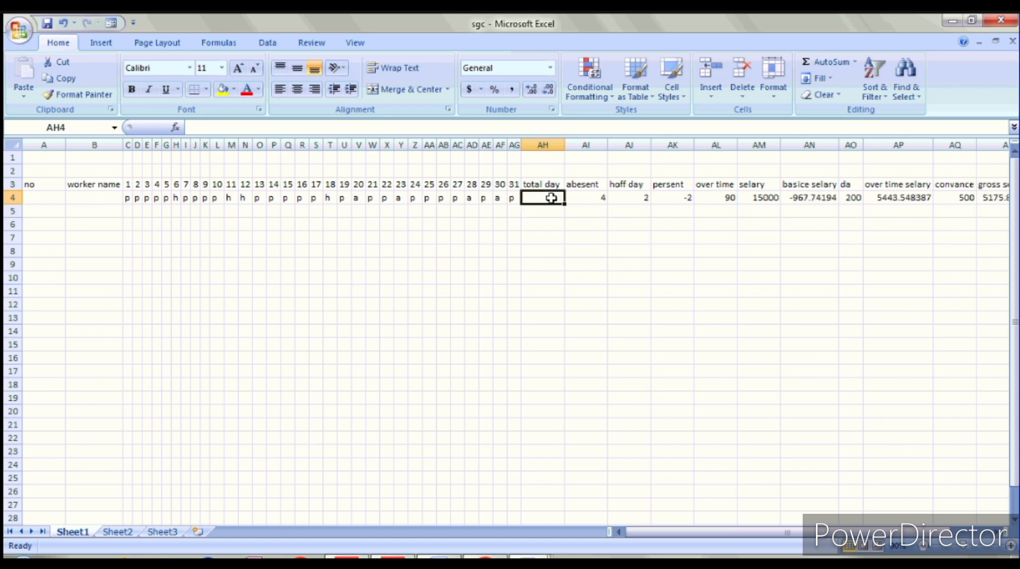
type("=")
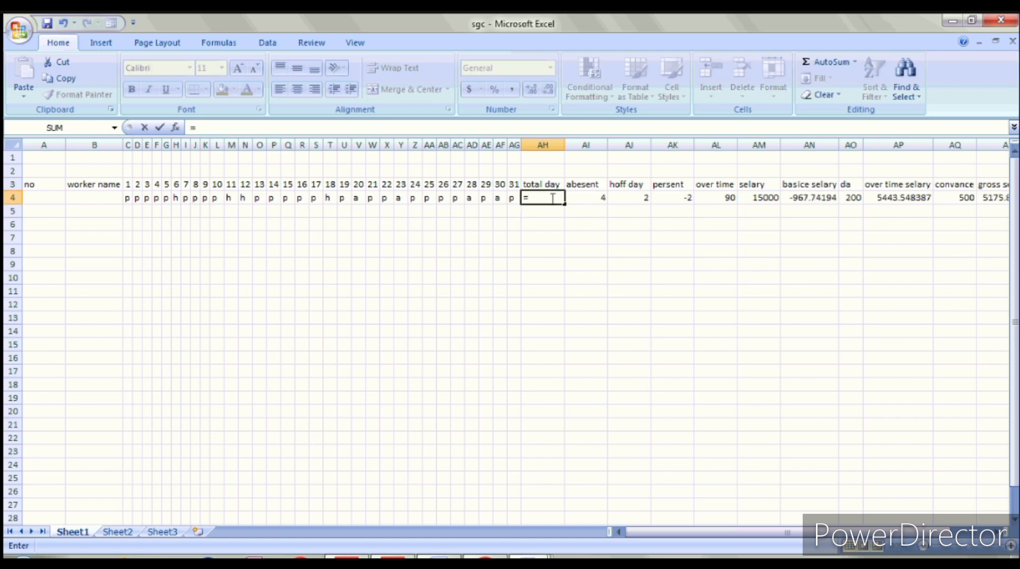
type("CO")
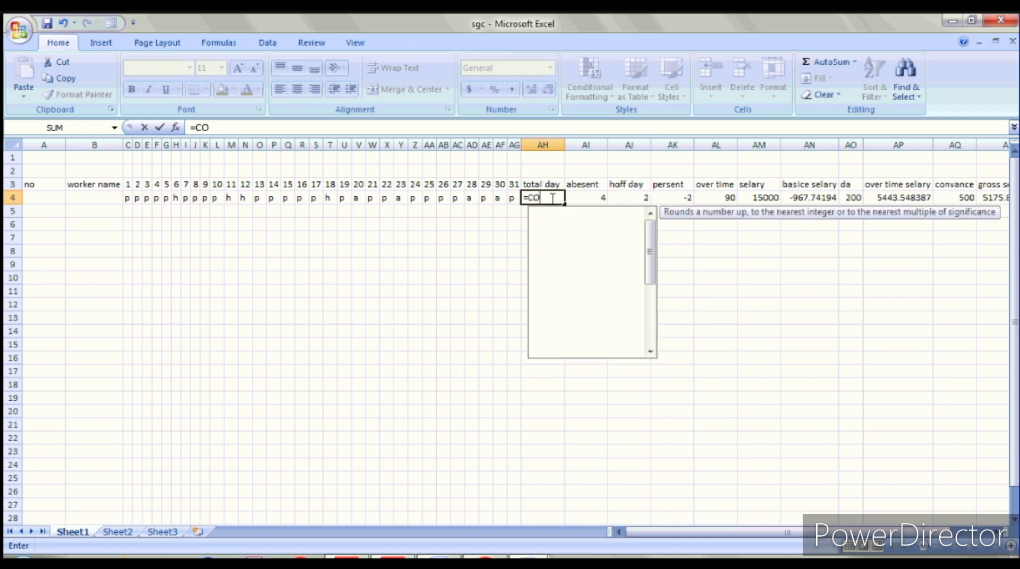
type("UNT")
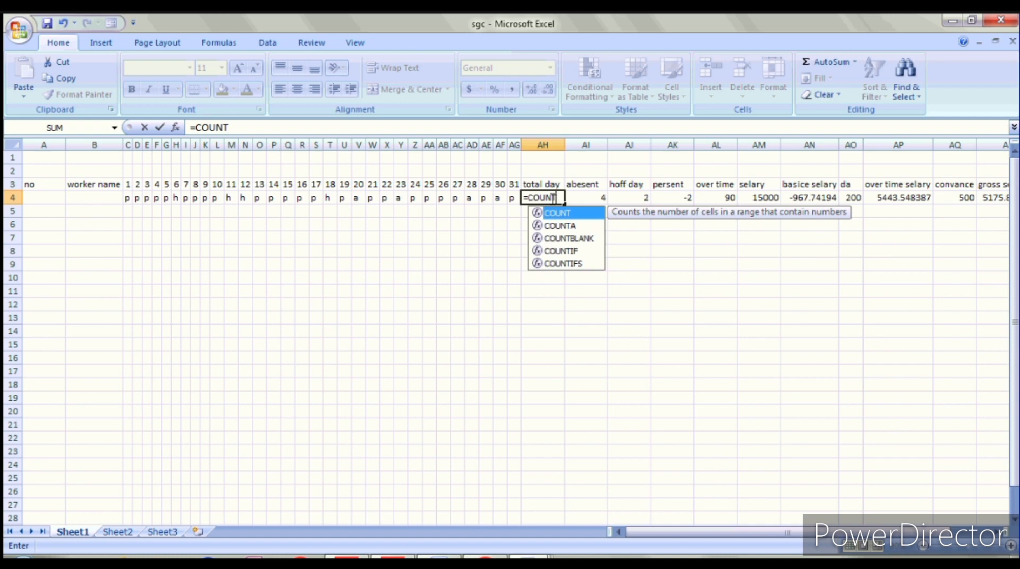
type("(")
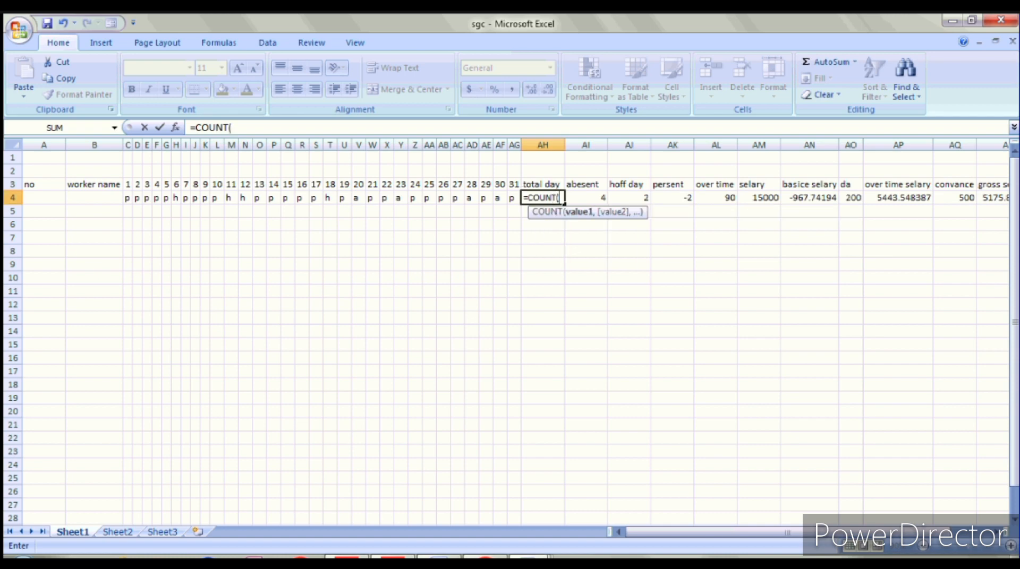
left_click_drag(128, 198, 520, 201)
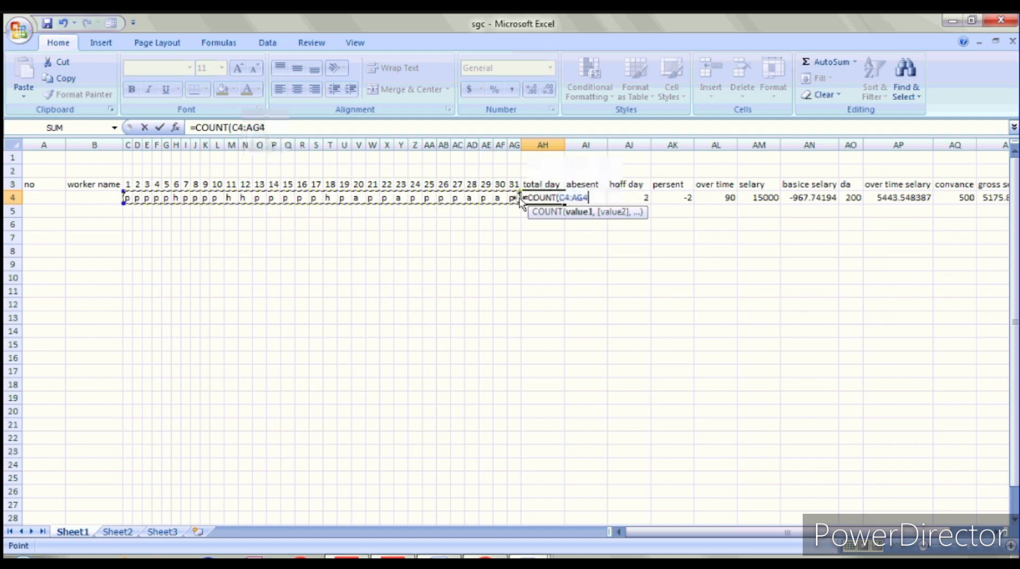
type(")")
key("Return")
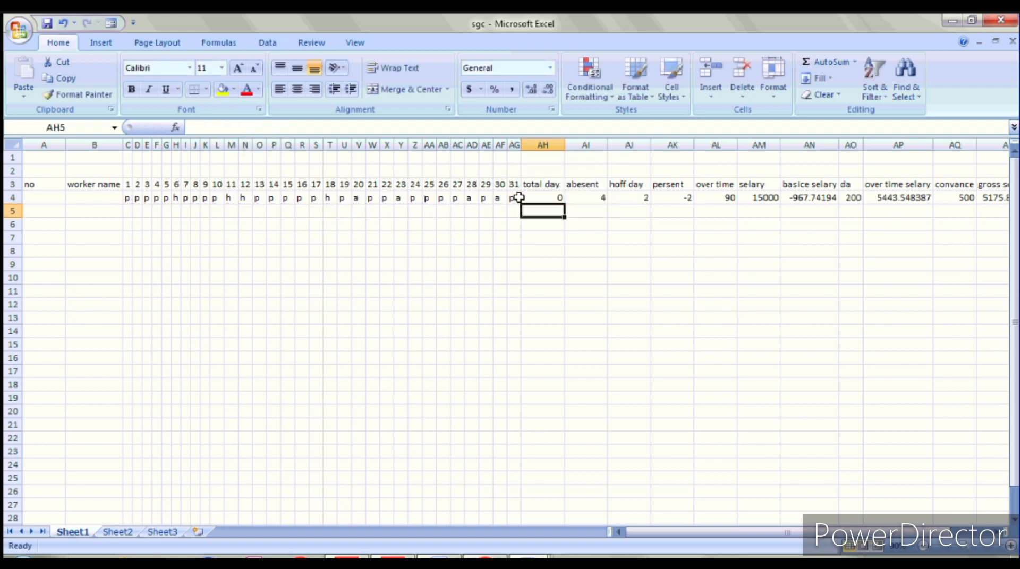
Step: Retry AH4 as a COUNTA formula over C4:AG4, which triggers a formula error
left_click(531, 197)
key("Delete")
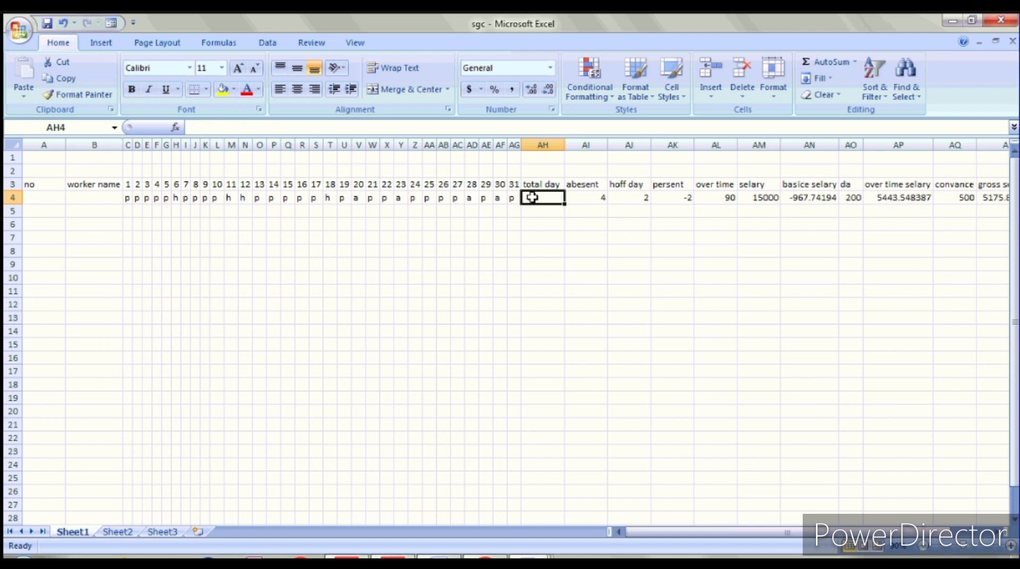
type("COUNT")
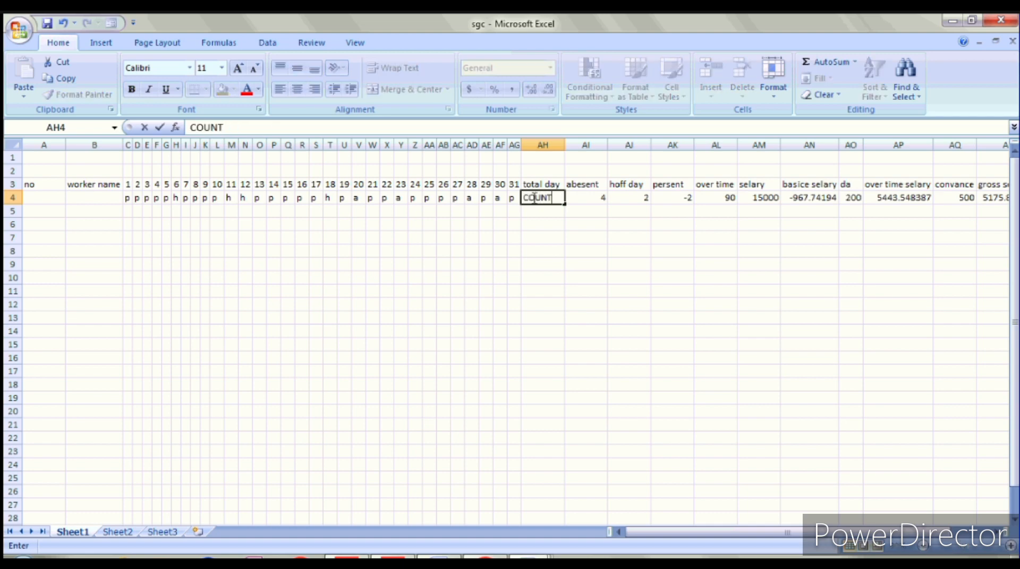
type("A(")
left_click_drag(125, 199, 422, 198)
left_click(547, 197)
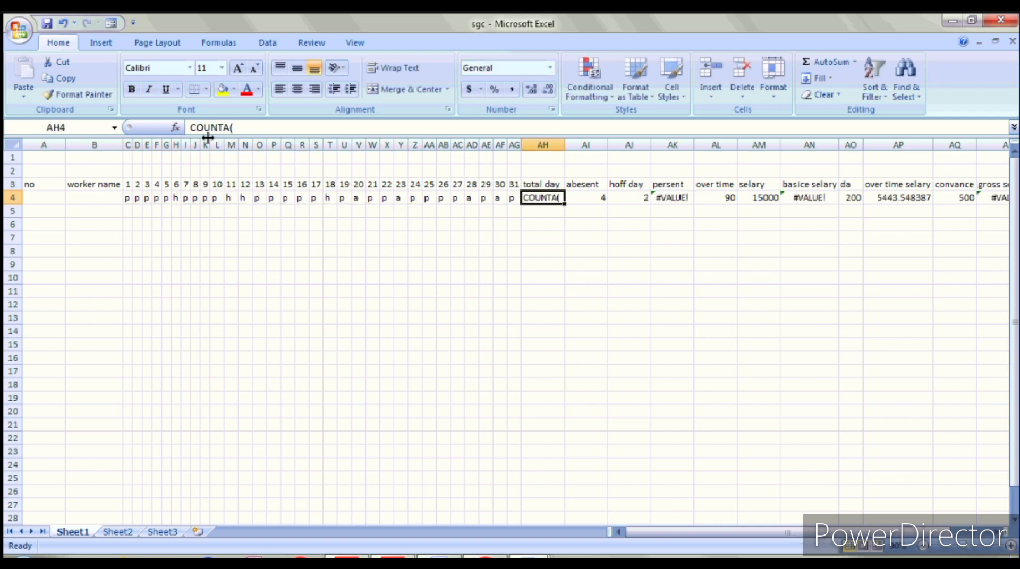
left_click(191, 128)
type("=")
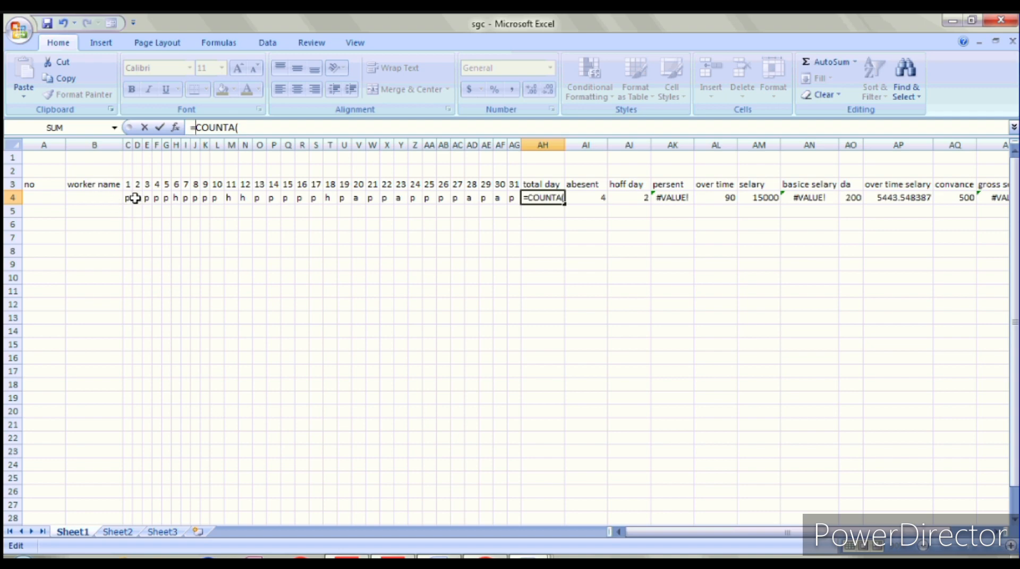
left_click_drag(132, 198, 507, 198)
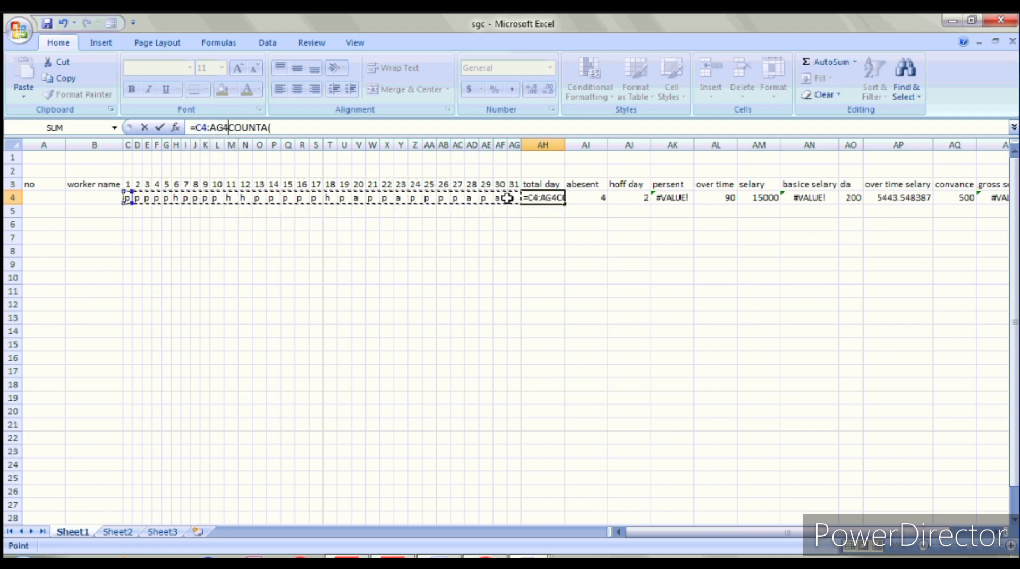
type(")")
key("Return")
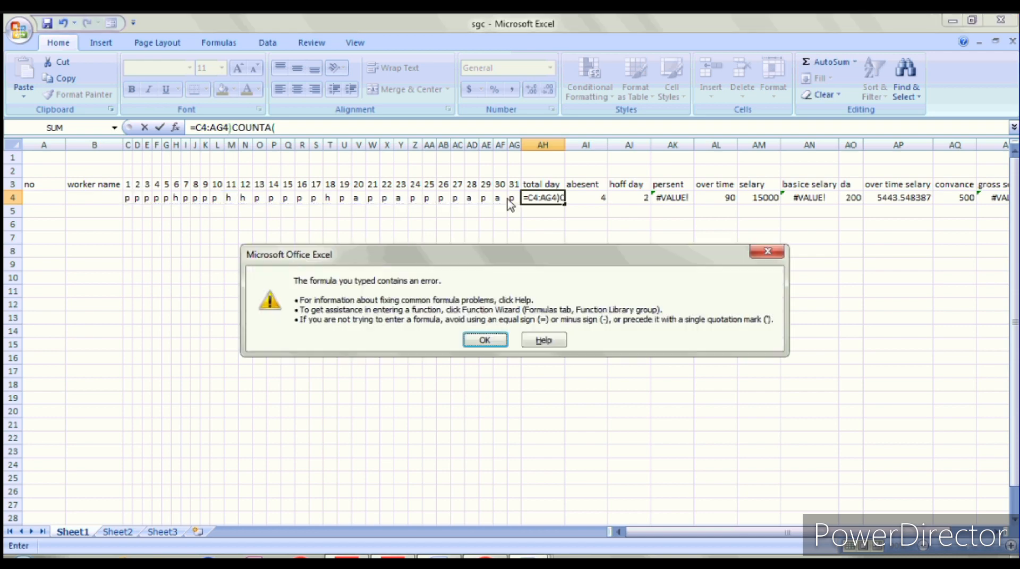
key("Return")
key("Return")
key("Return")
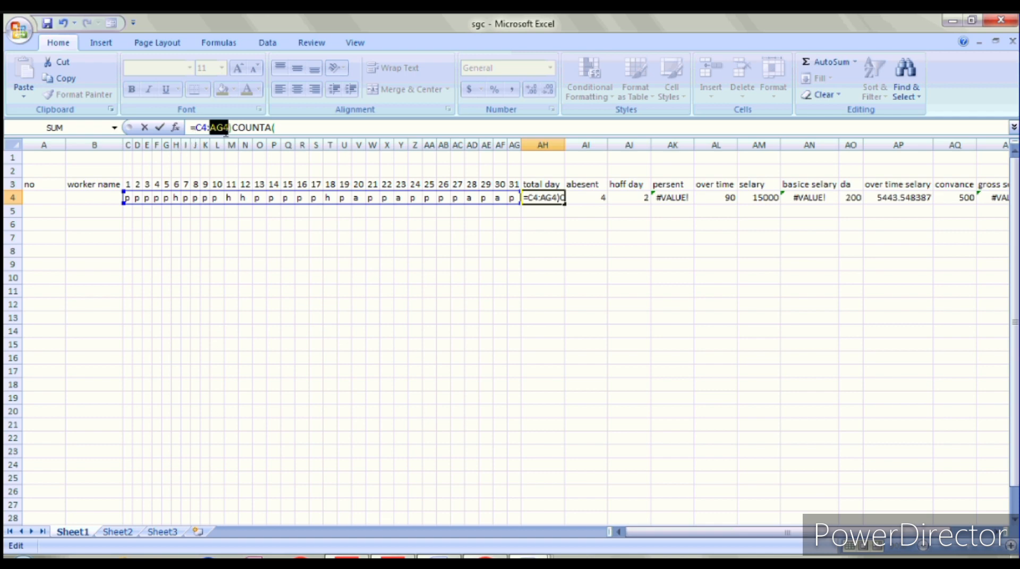
Step: Correct AH4 to =COUNTA(C4:AG4) so total days show 31
left_click(231, 128)
key("BackSpace")
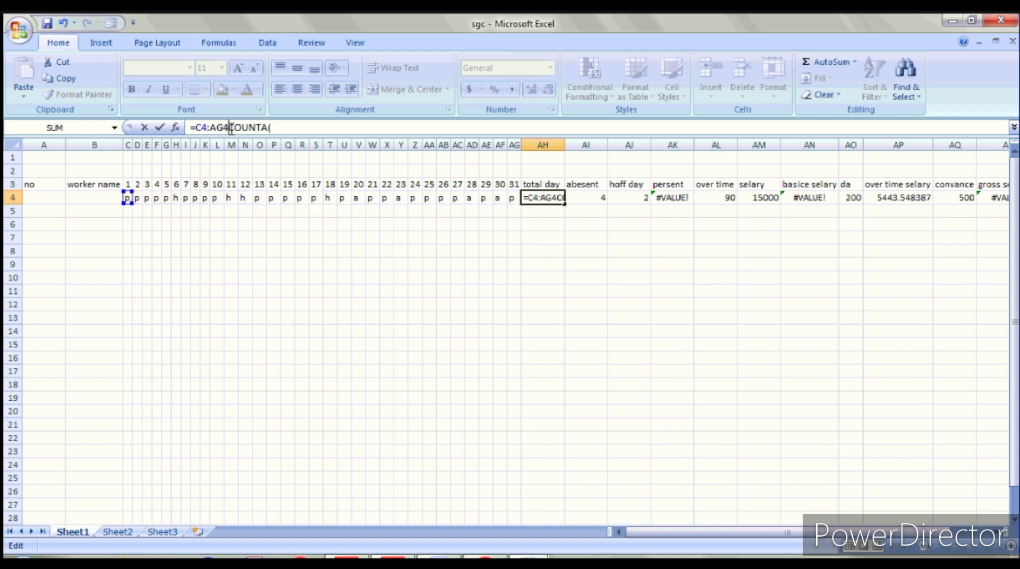
key("BackSpace")
key("BackSpace")
key("BackSpace")
key("BackSpace")
key("BackSpace")
key("BackSpace")
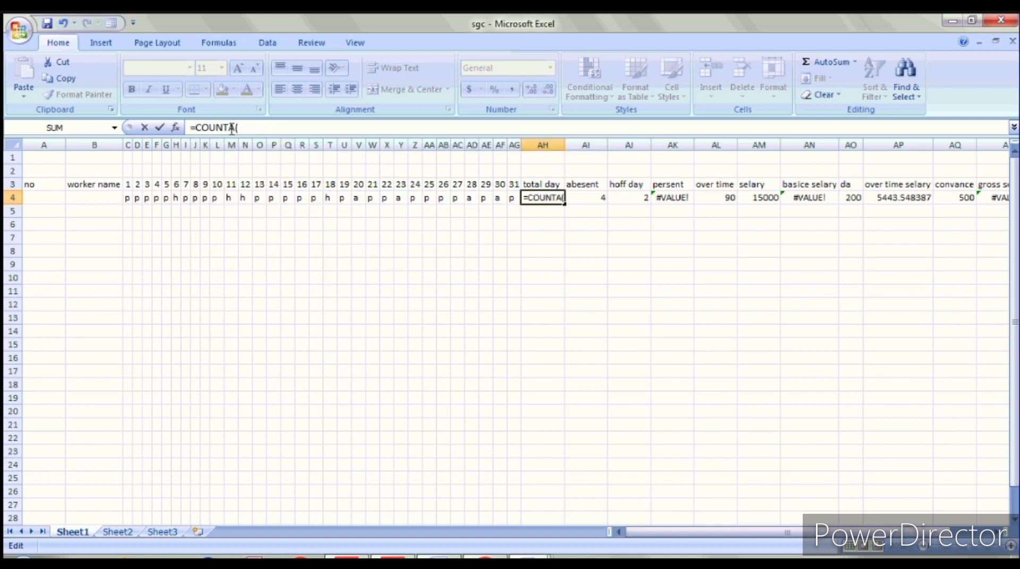
left_click(243, 128)
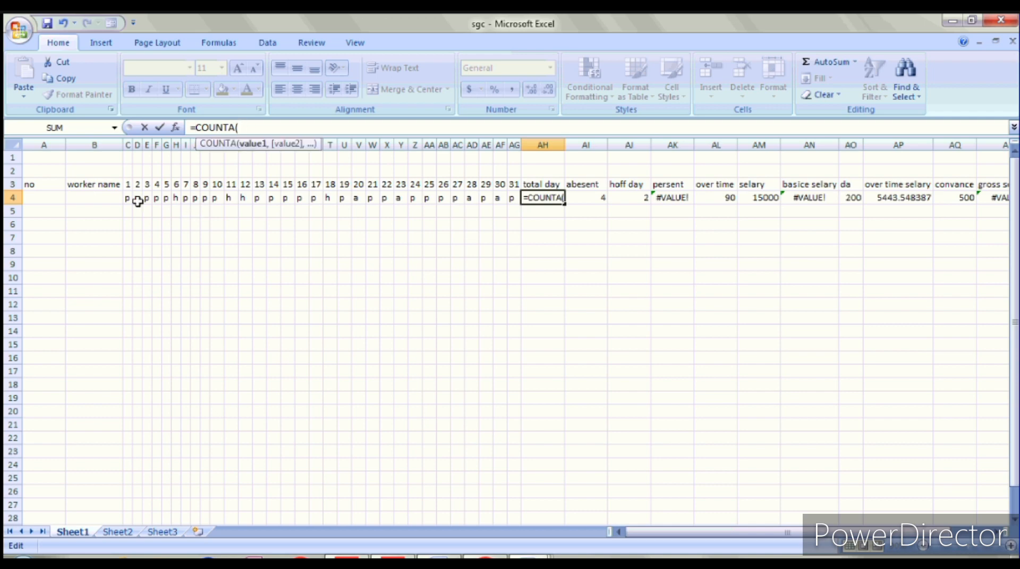
left_click_drag(127, 198, 511, 200)
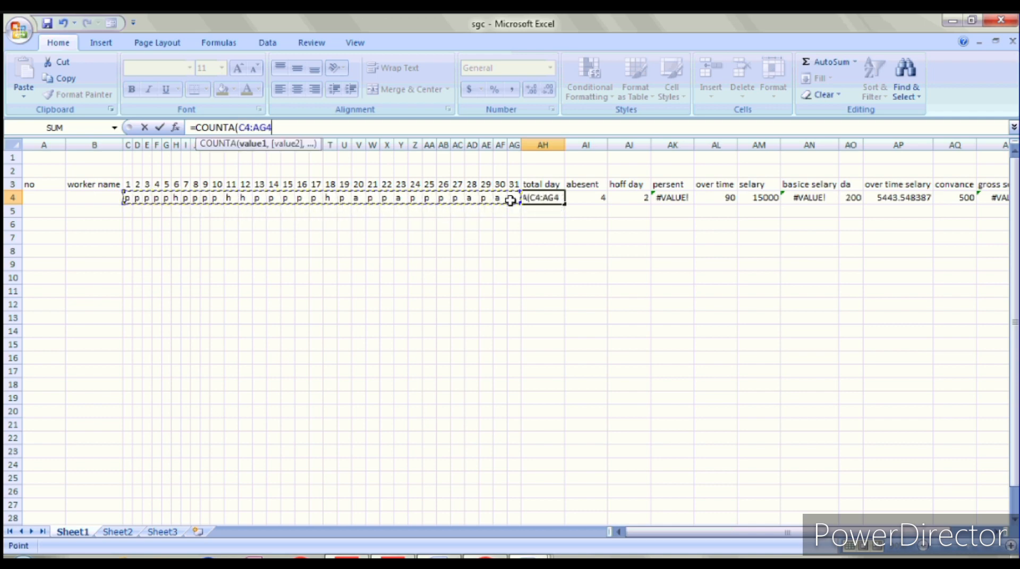
type(")")
key("Return")
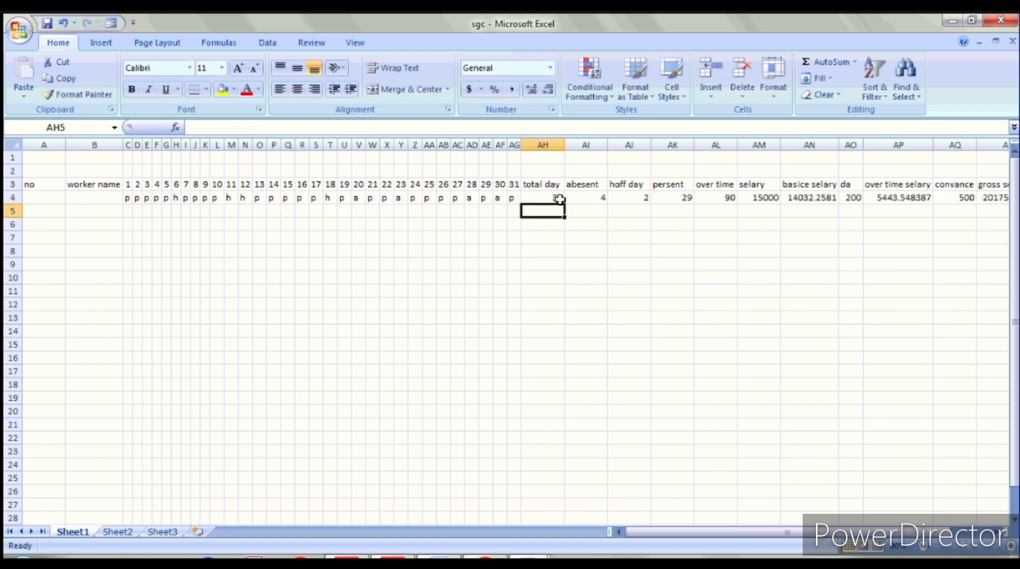
Step: Try marking day 21 in W4 as A, then clear the entry
left_click(378, 197)
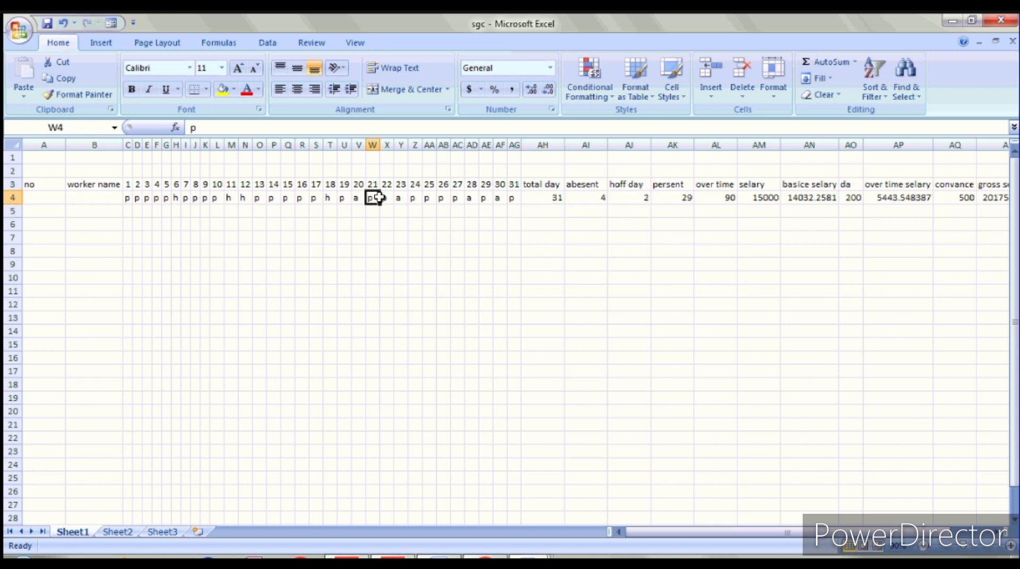
type("a")
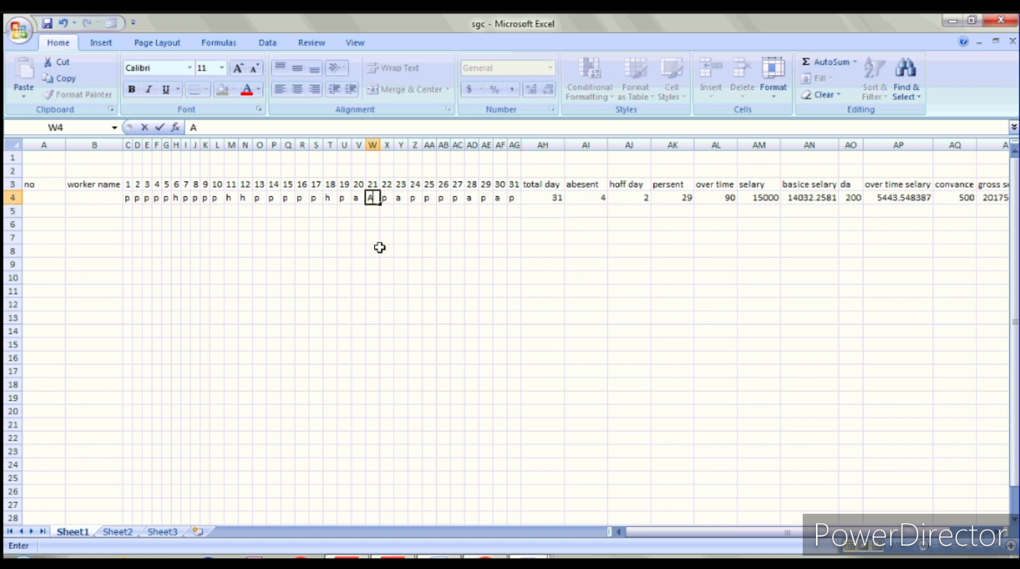
left_click(384, 250)
left_click(374, 197)
key("Delete")
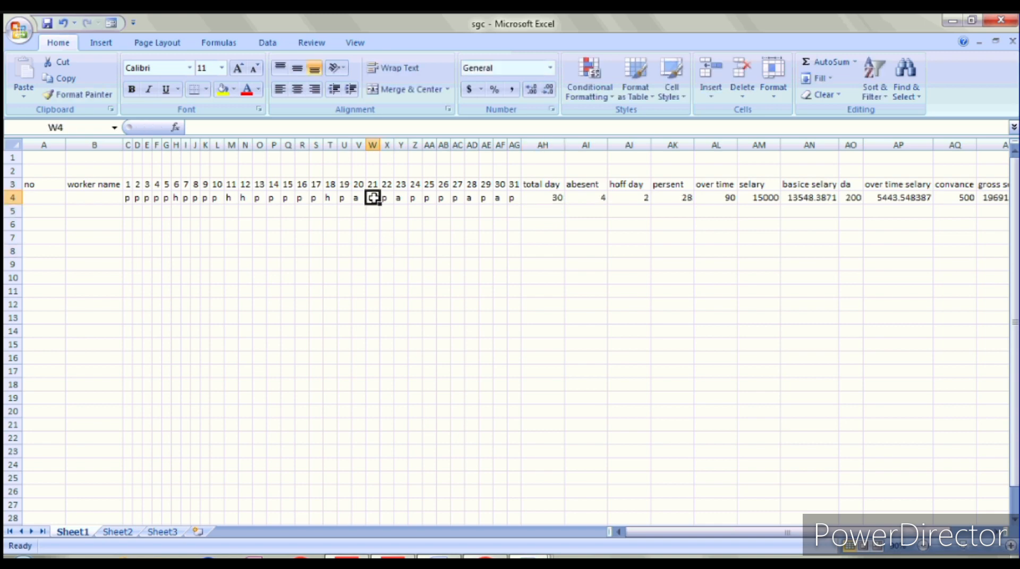
left_click(387, 263)
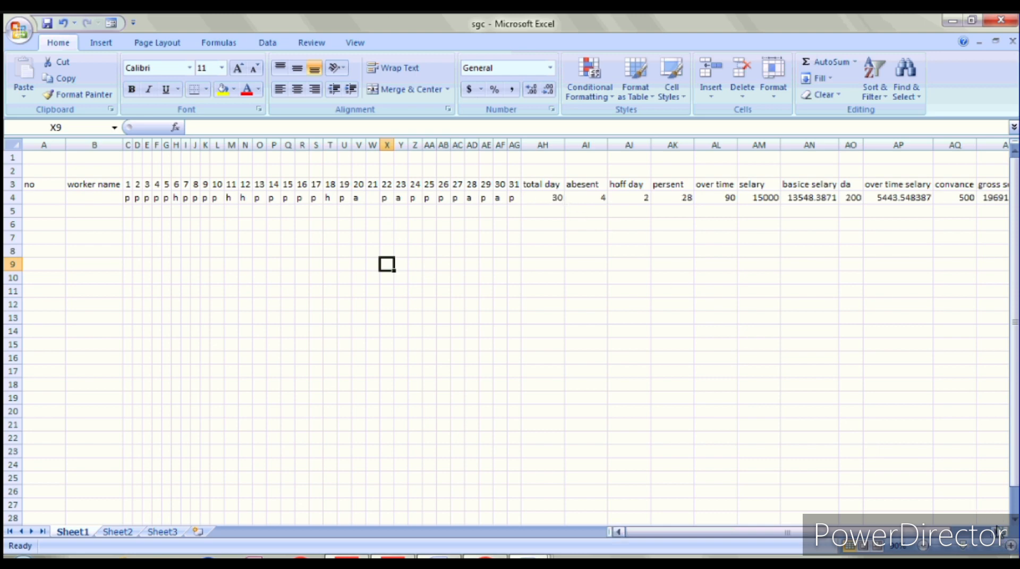
Step: Zoom the view and set day 30 in AF4 to P
left_click(1010, 546)
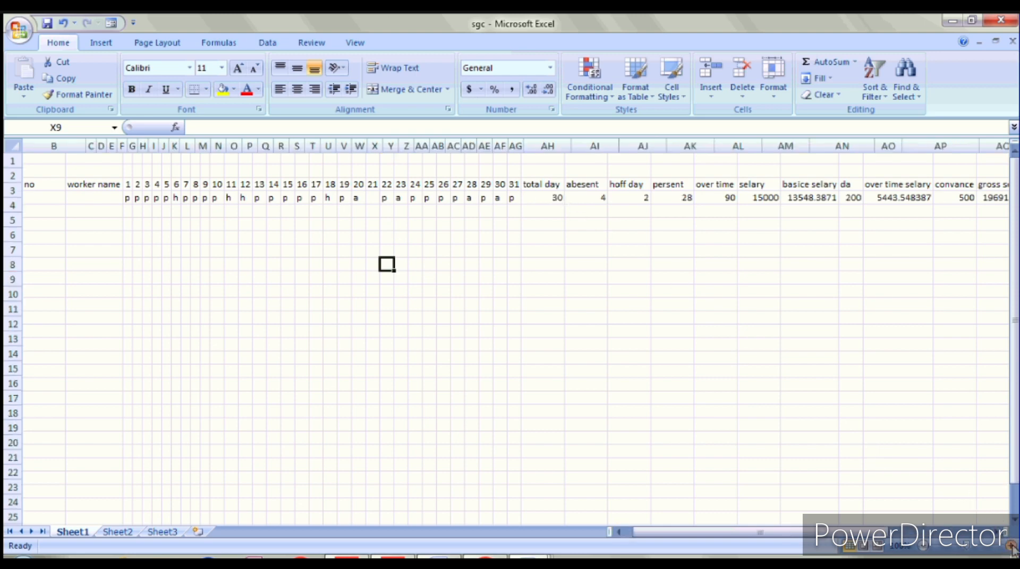
left_click(1009, 546)
left_click(1010, 546)
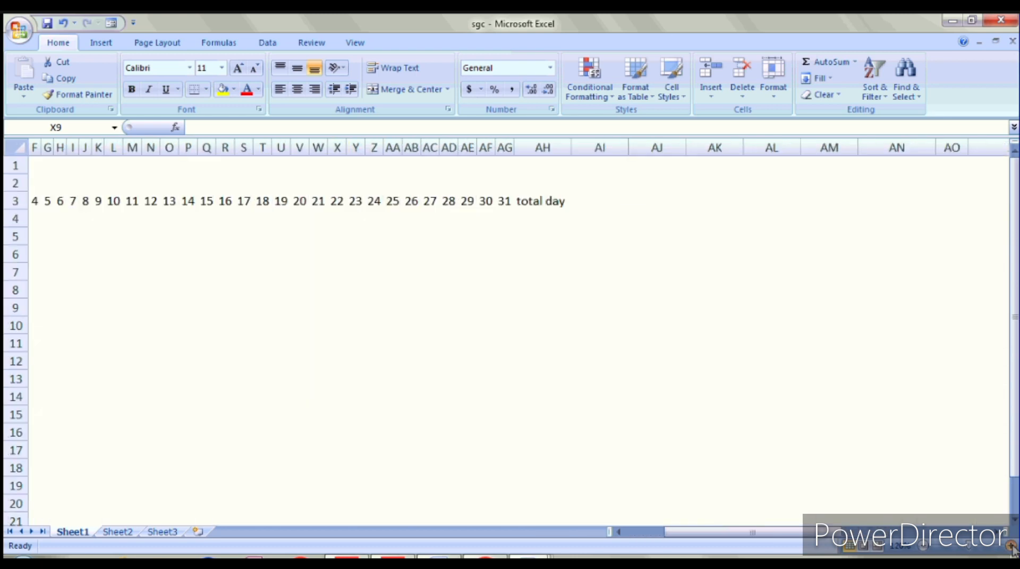
left_click(1010, 546)
left_click(484, 224)
key("Delete")
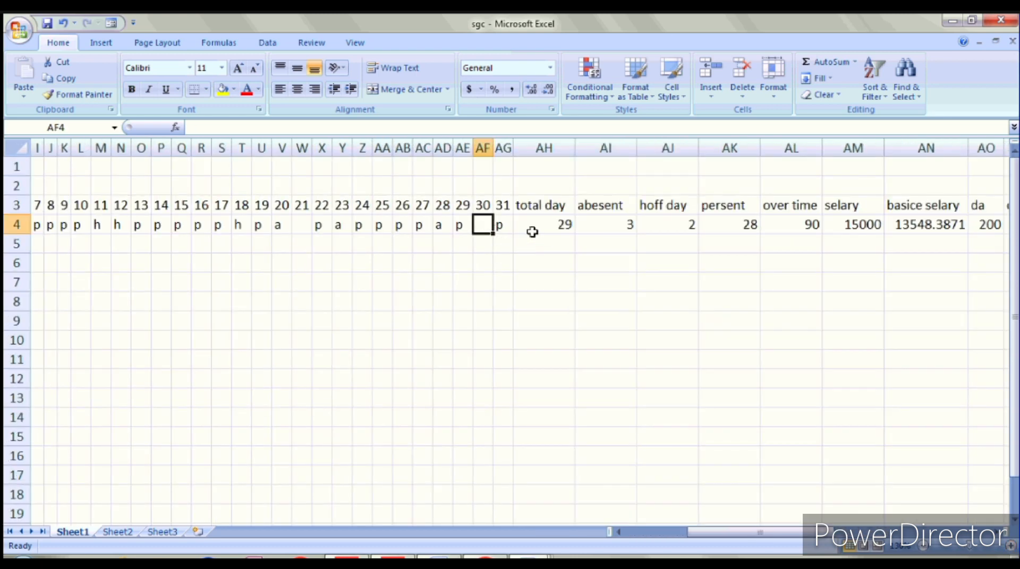
type("PP")
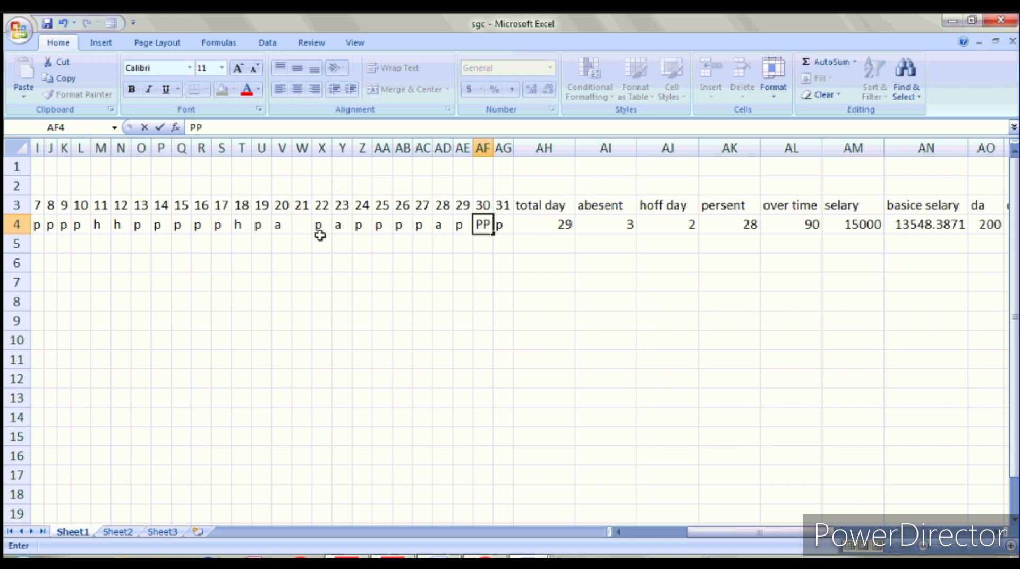
key("BackSpace")
key("Return")
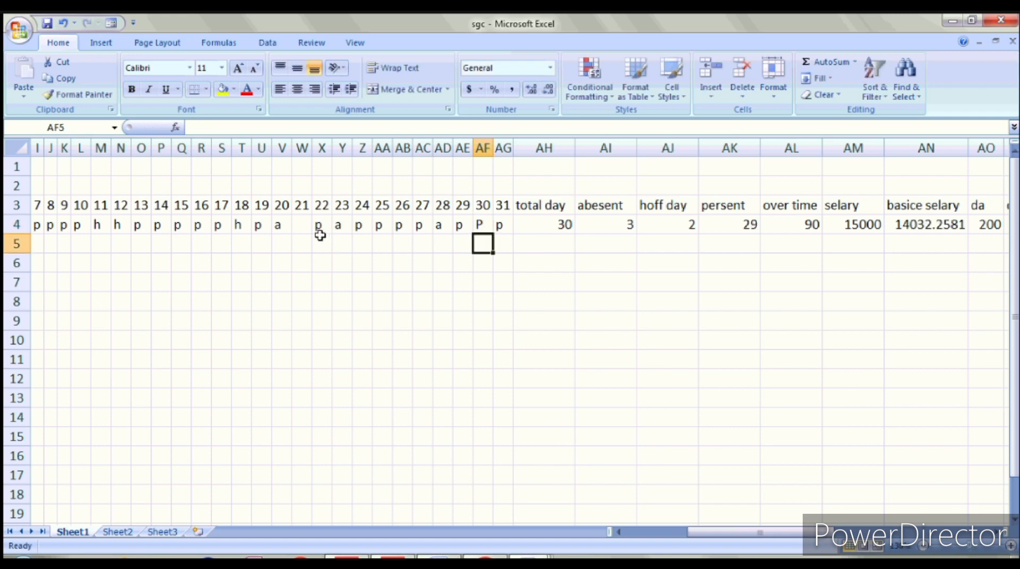
Step: Mark day 21 in W4 as P and zoom out to fit more columns
left_click(300, 226)
type("P")
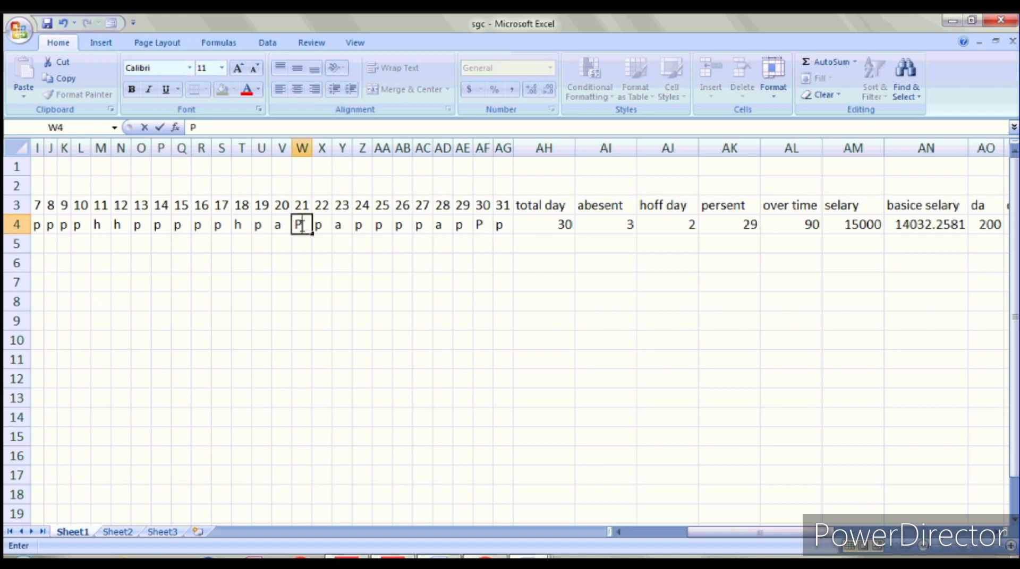
key("Return")
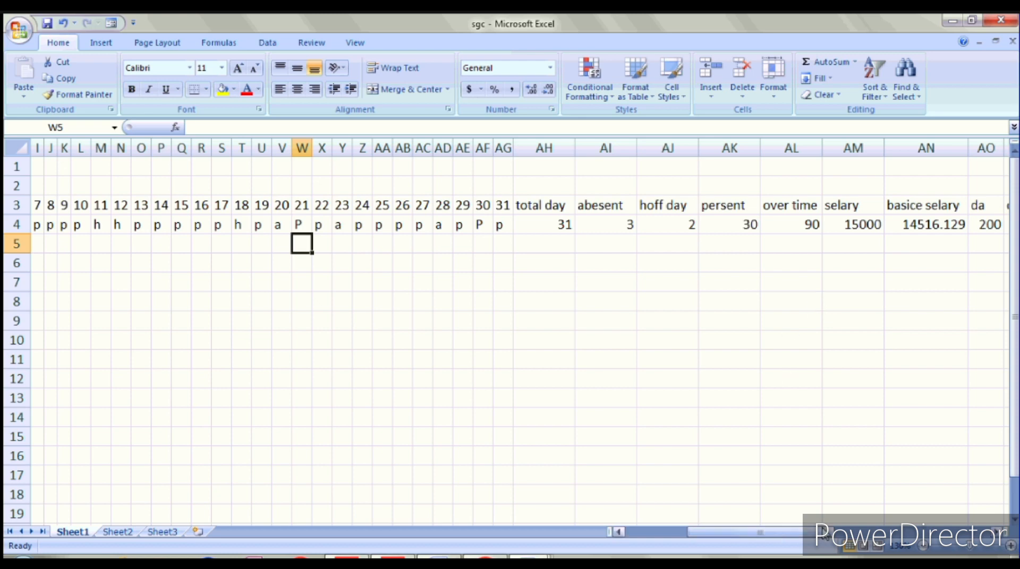
left_click(925, 548)
left_click(925, 548)
left_click(925, 548)
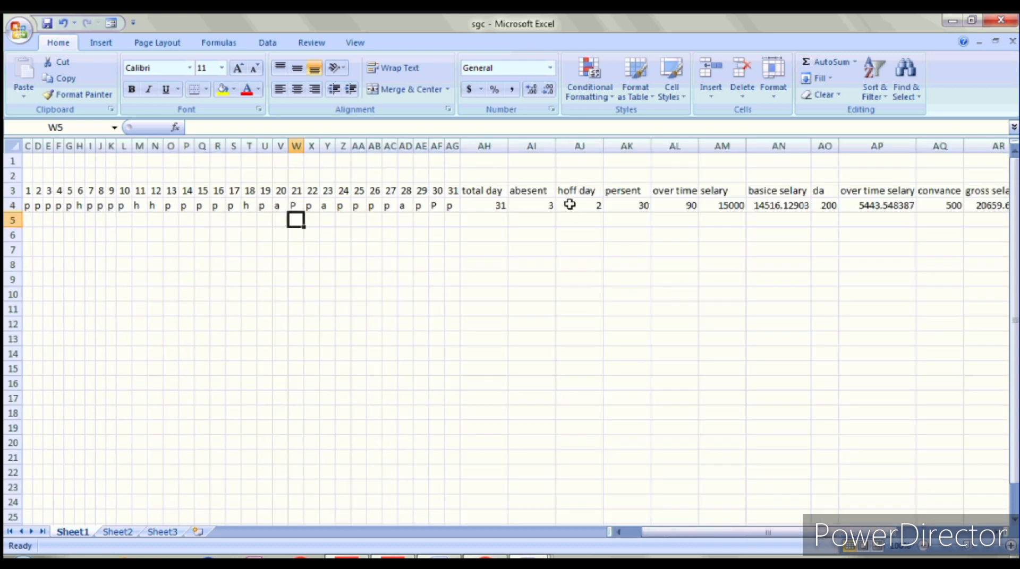
Step: Inspect the hoff day formula in AJ4, then delete the COUNTIF absent count in AI4
left_click(569, 205)
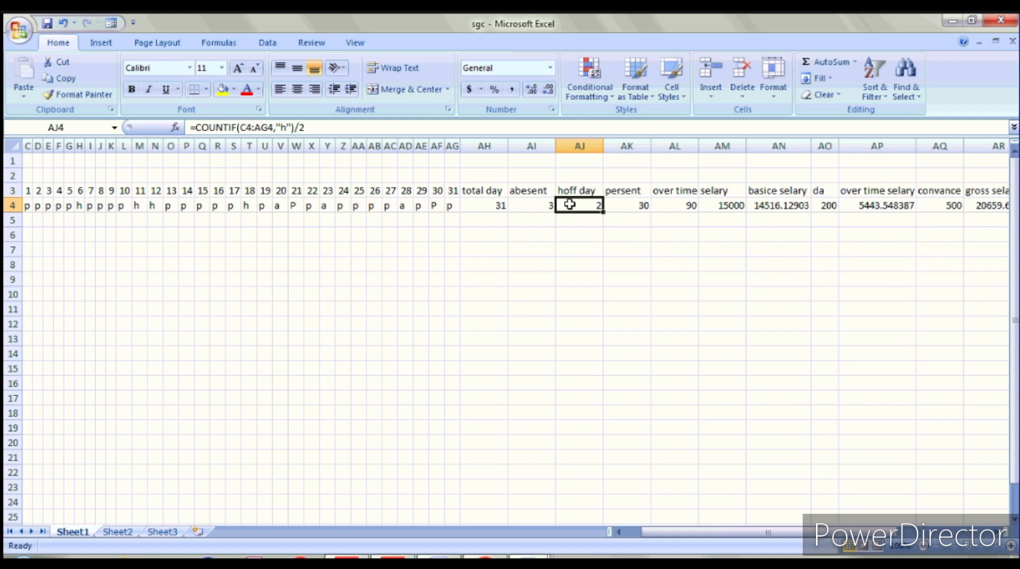
left_click(539, 203)
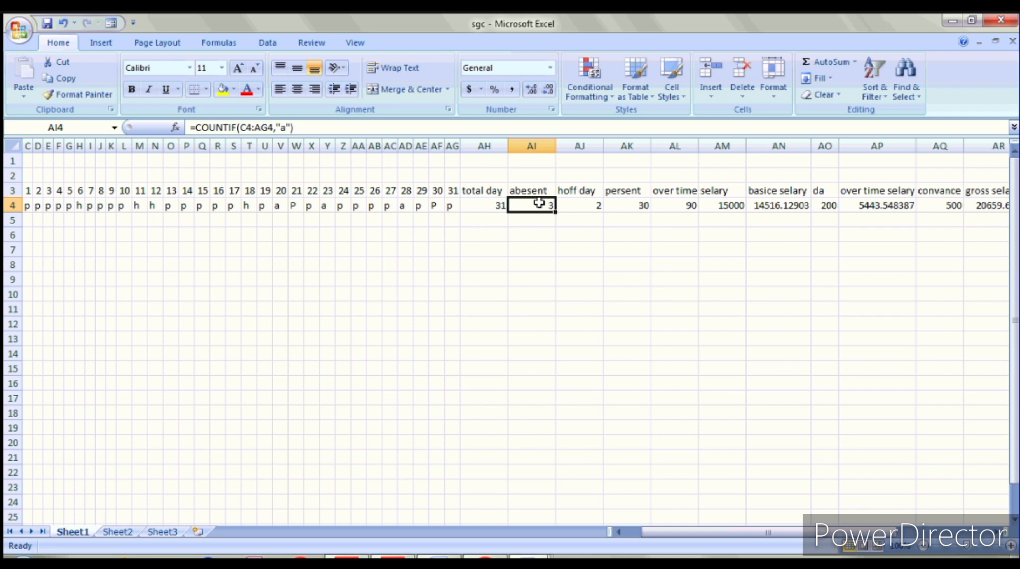
key("Delete")
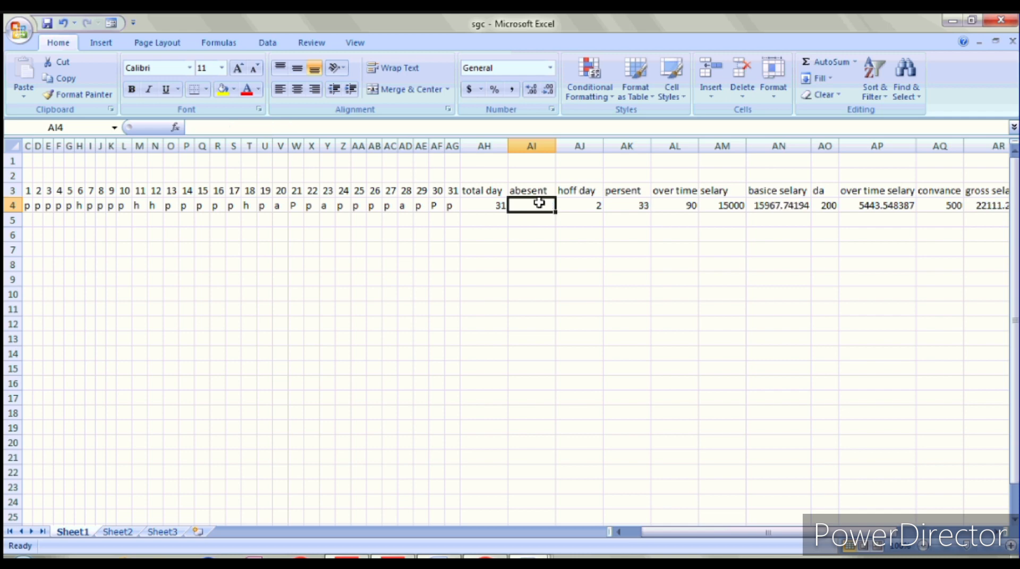
left_click(547, 277)
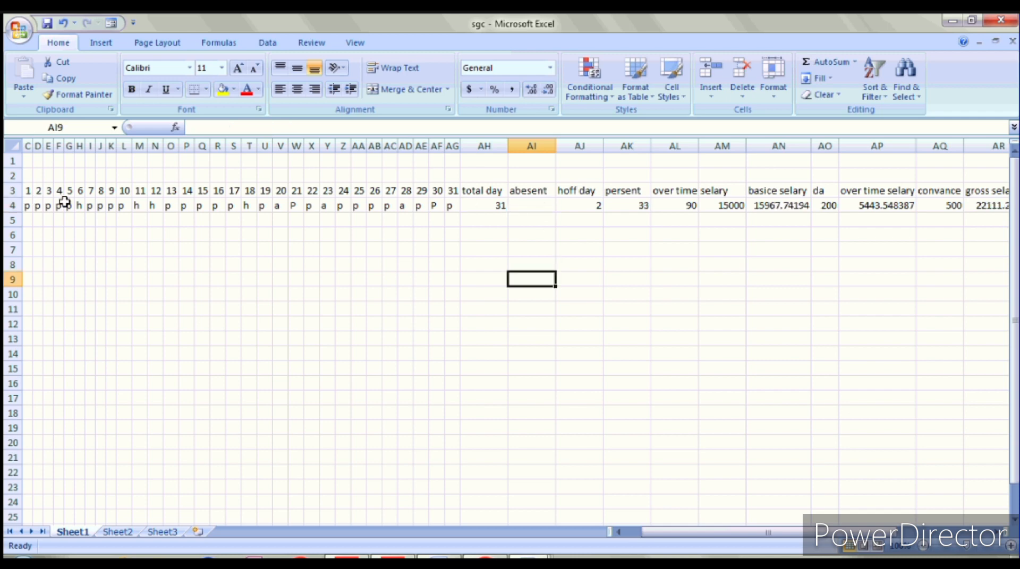
left_click(536, 207)
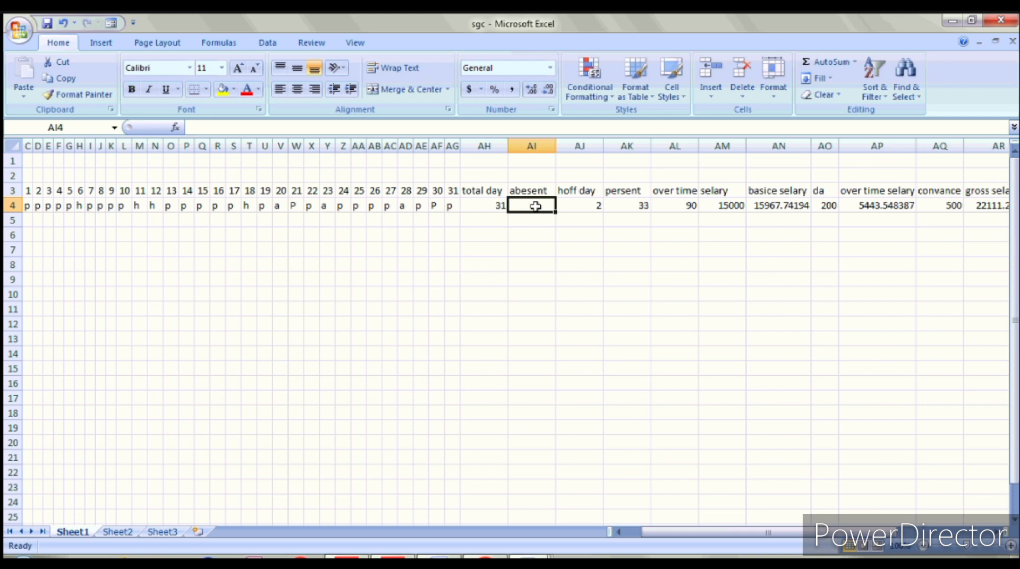
Step: Enter =COUNTIF(C4:AG4,"A") in AI4, giving 3 absent days
type("=COUNT")
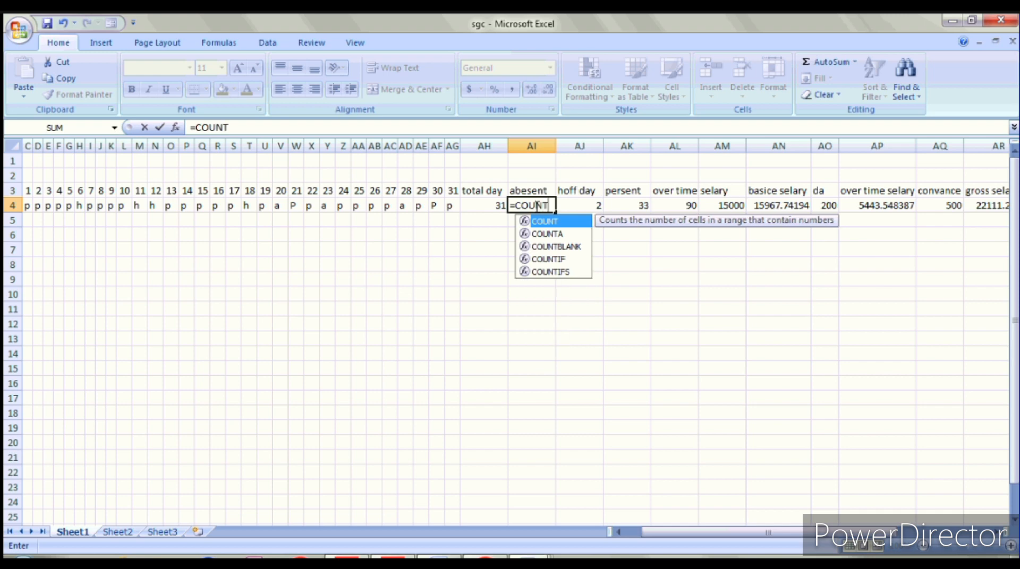
type("IF")
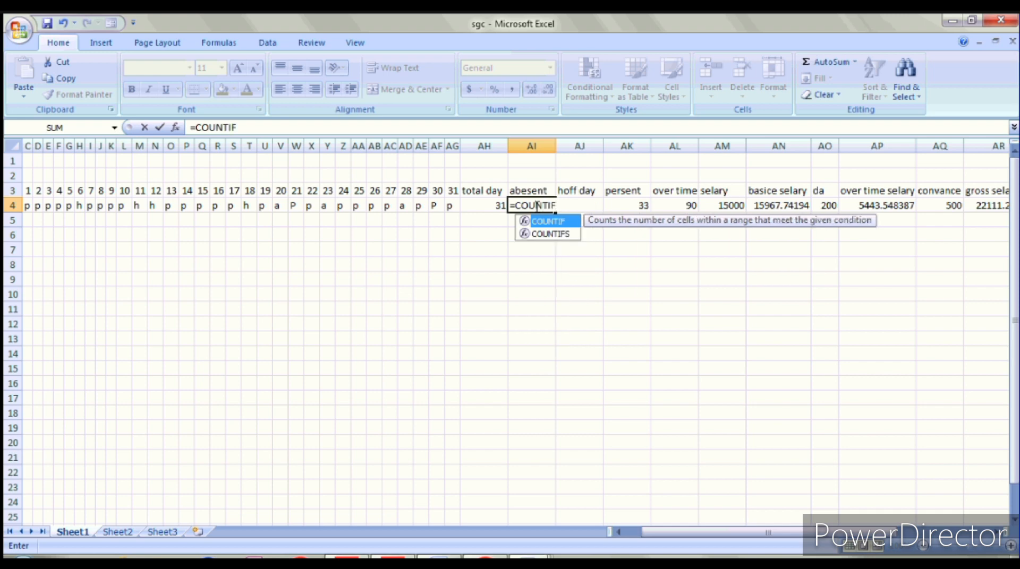
key("Escape")
type("(")
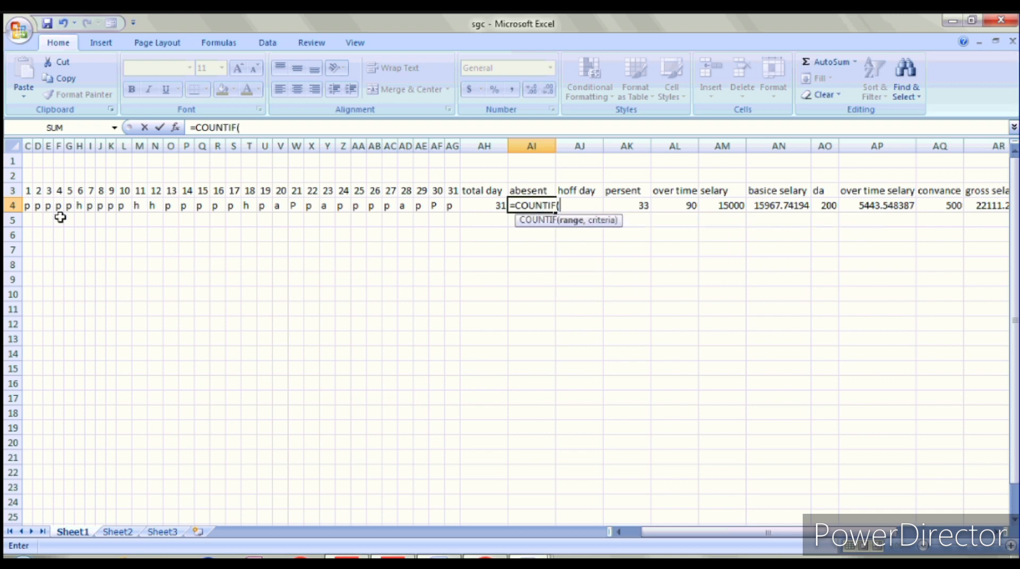
left_click_drag(26, 205, 451, 203)
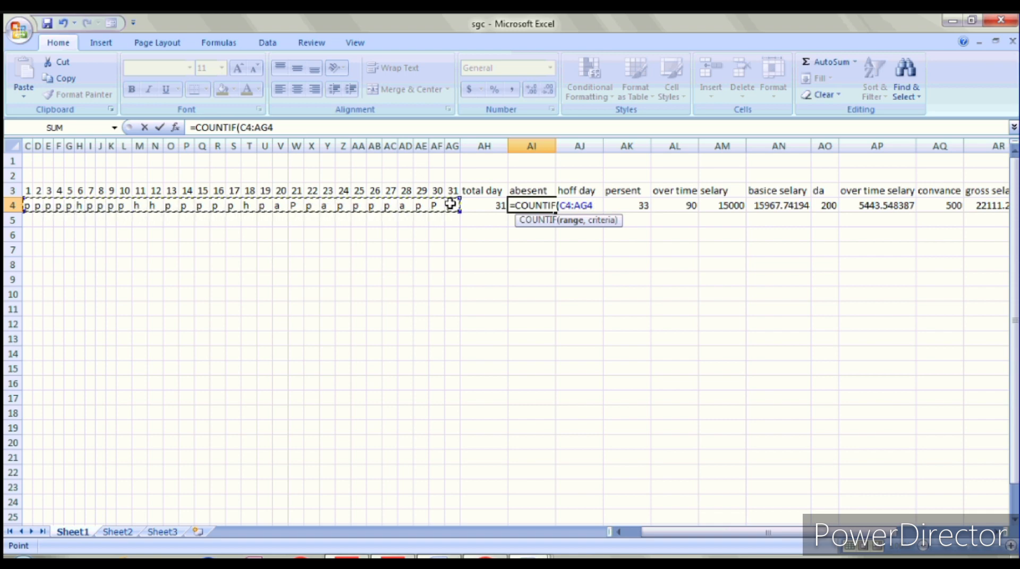
type(",\"")
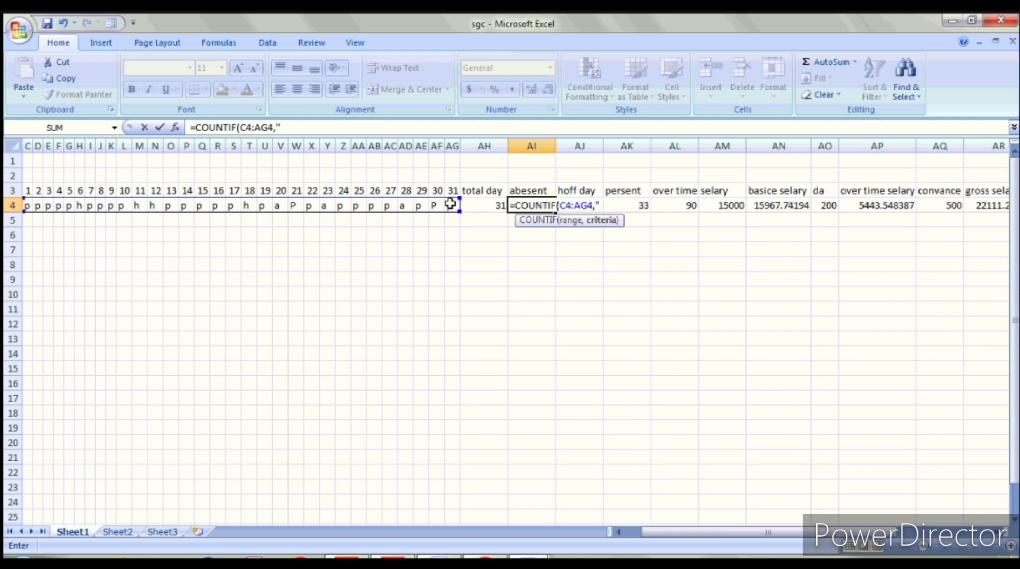
type("A\")")
key("Return")
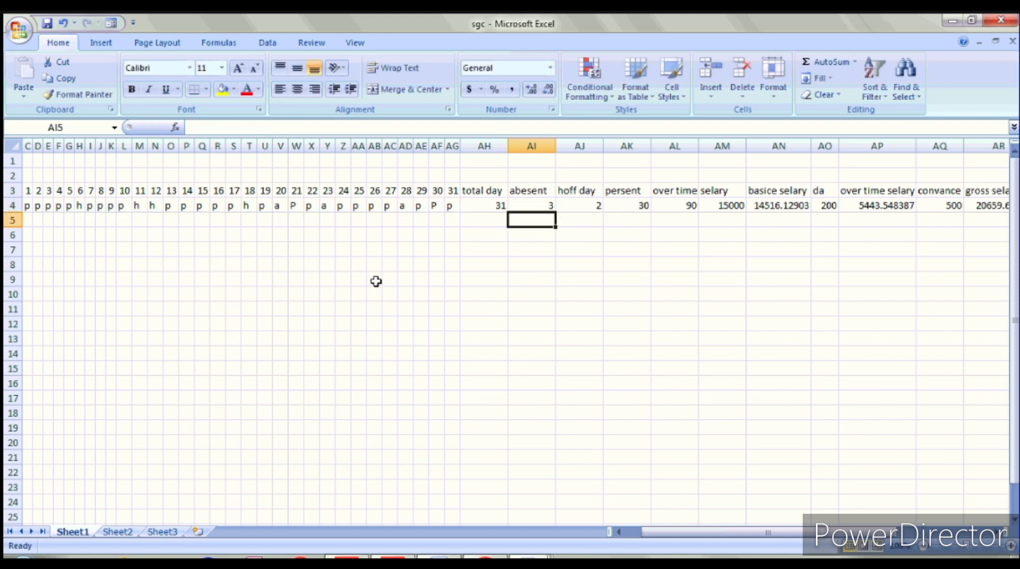
left_click(532, 201)
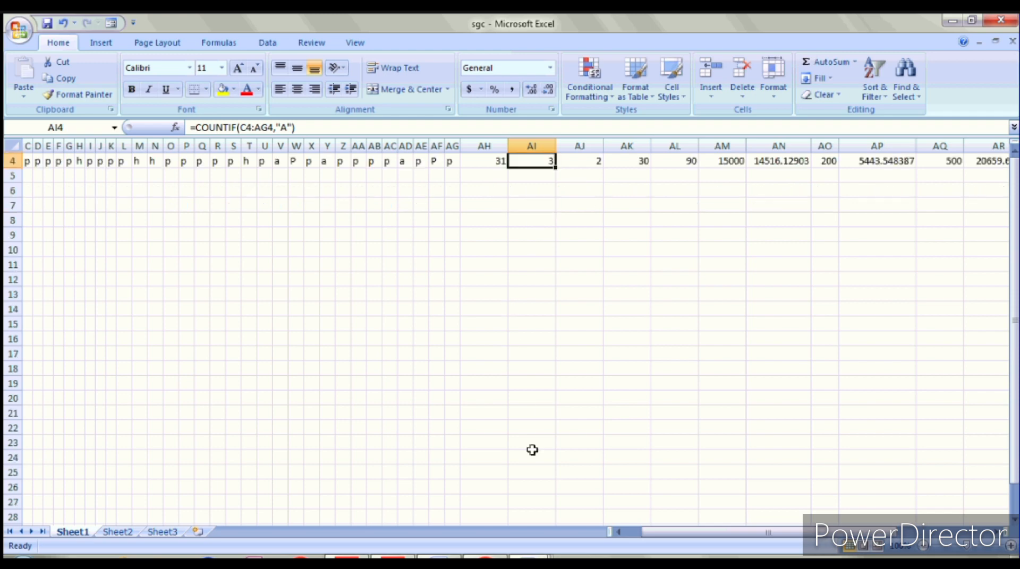
Step: Switch to Sheet2 and select cell D3
scroll(532, 450, "down", 3)
left_click(121, 534)
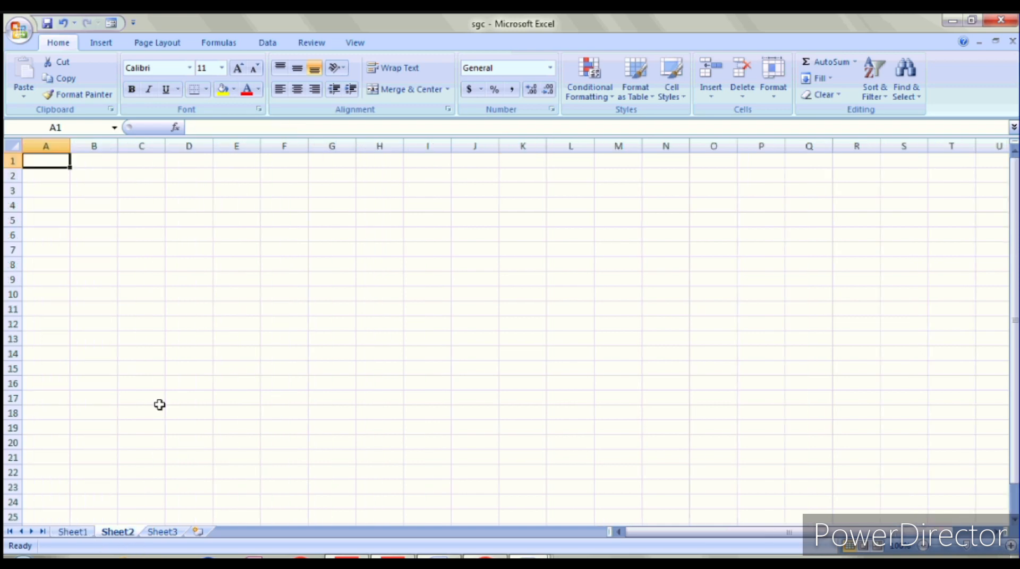
left_click(189, 193)
type("455655456")
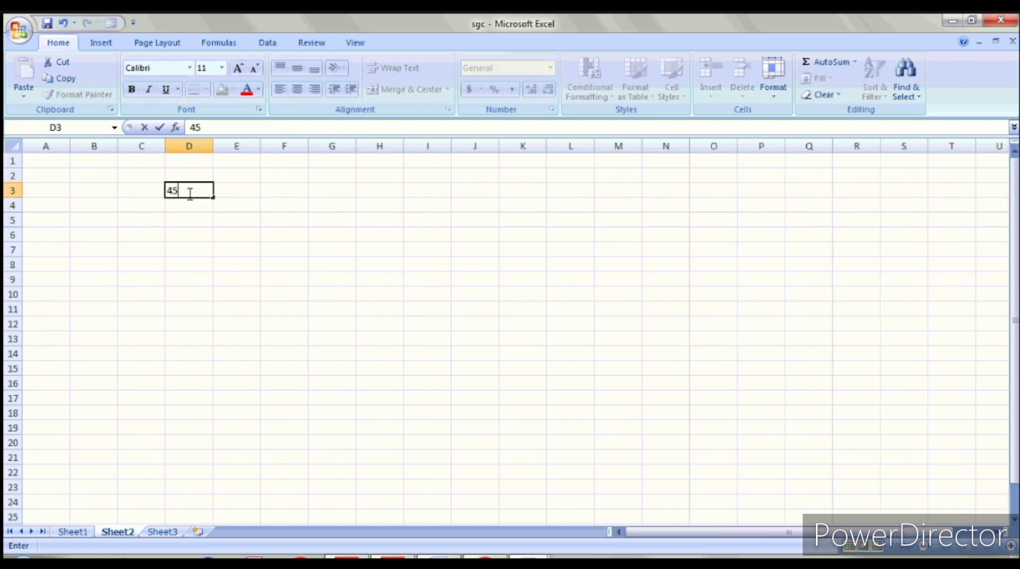
key("Return")
type("656+56+56+")
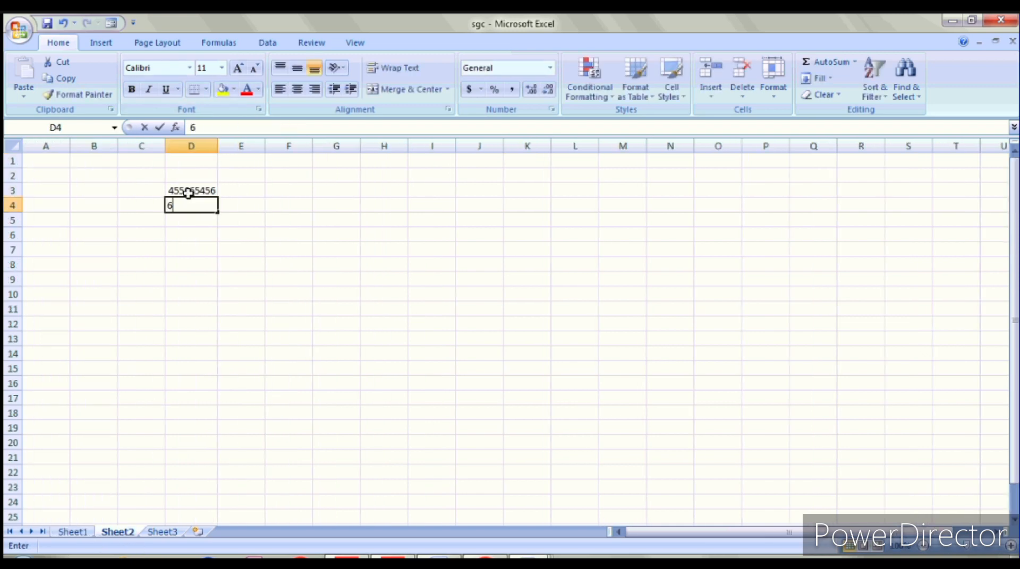
key("BackSpace")
key("BackSpace")
key("BackSpace")
key("BackSpace")
key("BackSpace")
key("BackSpace")
key("BackSpace")
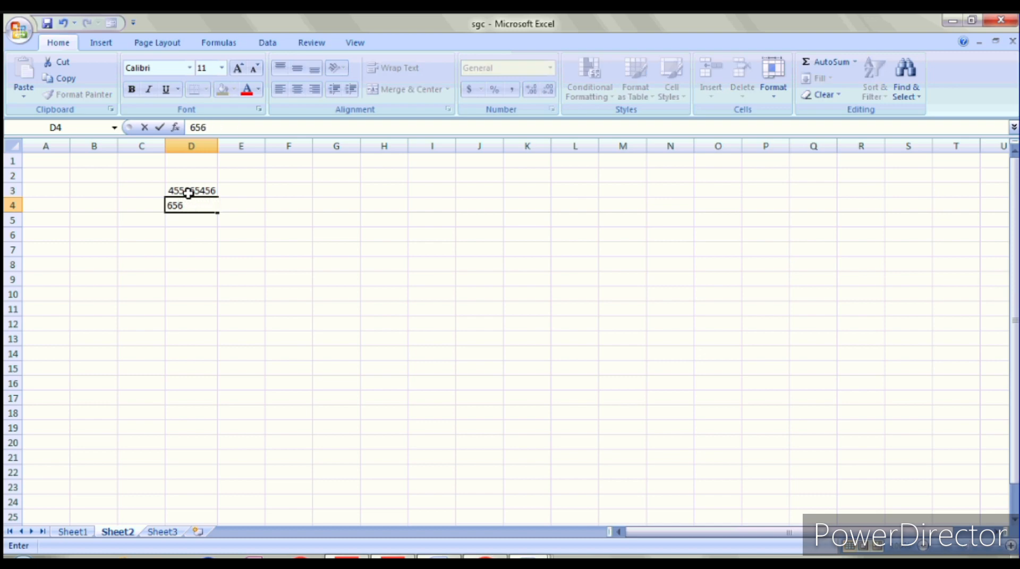
type("7987")
key("Return")
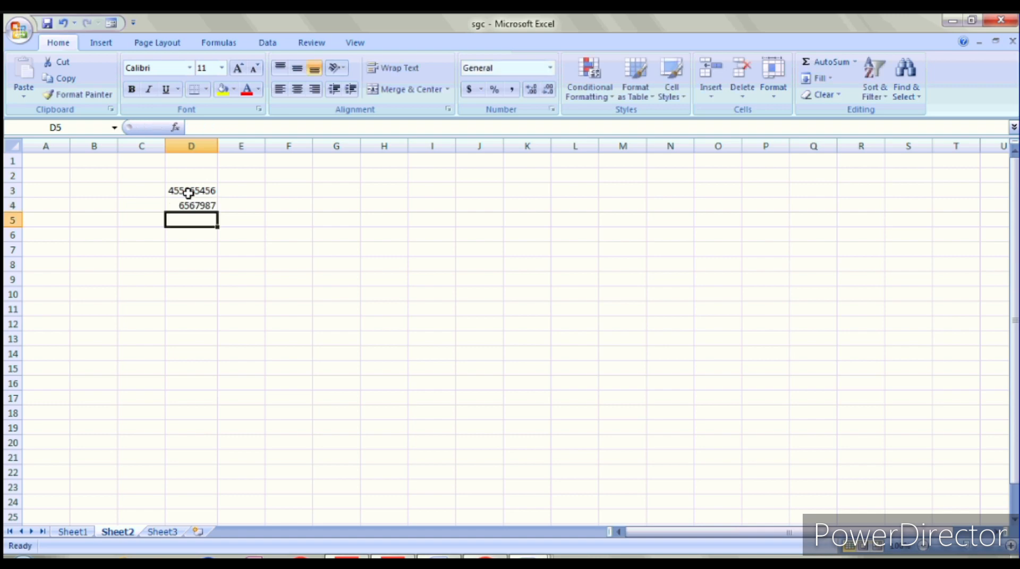
type("5645645646")
key("Return")
type("56465456")
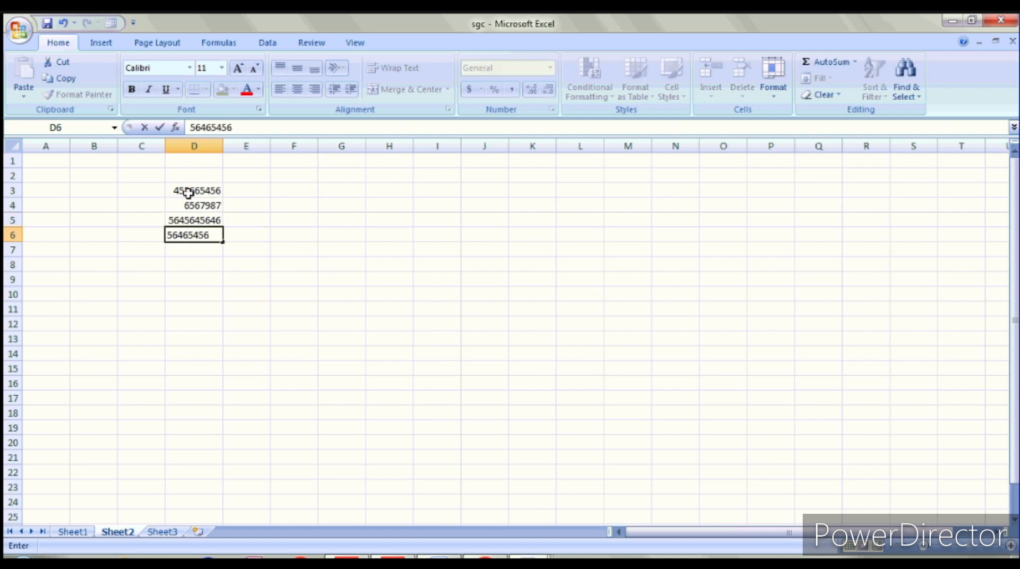
key("Return")
type("65465465")
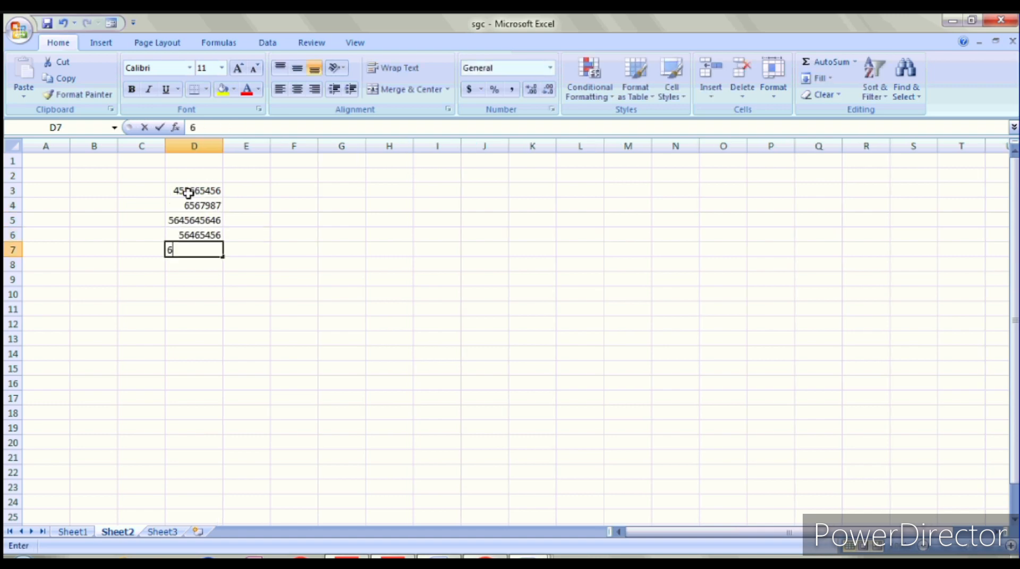
key("Return")
type("9789789789")
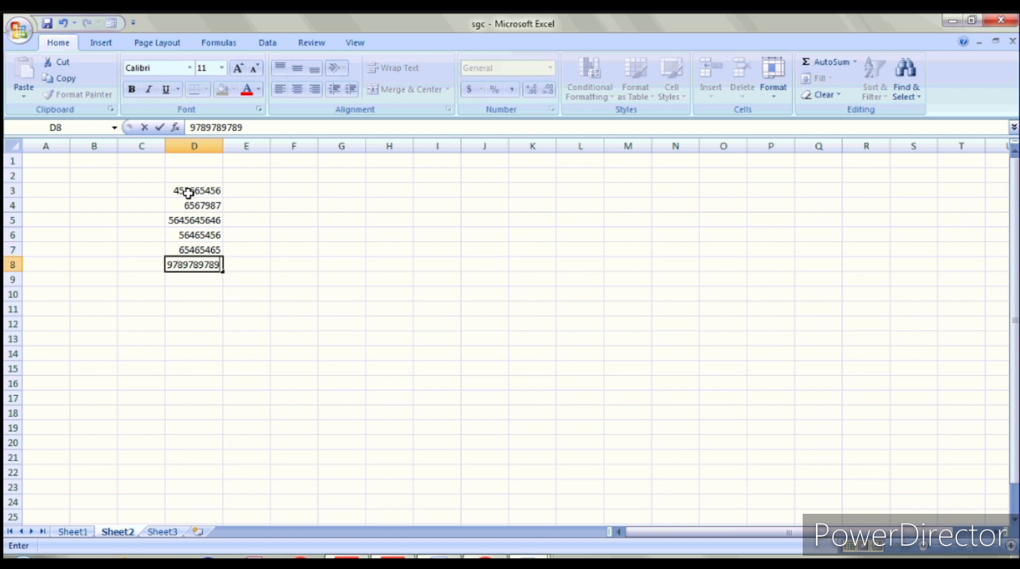
key("Return")
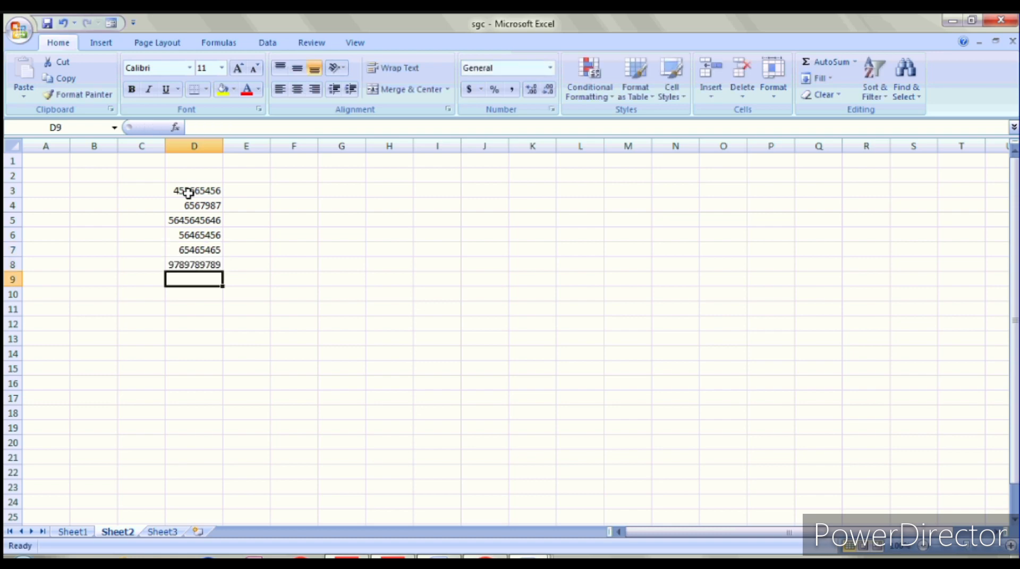
Step: Enter 646465464 in D10 and 654646465 in D9
left_click(196, 294)
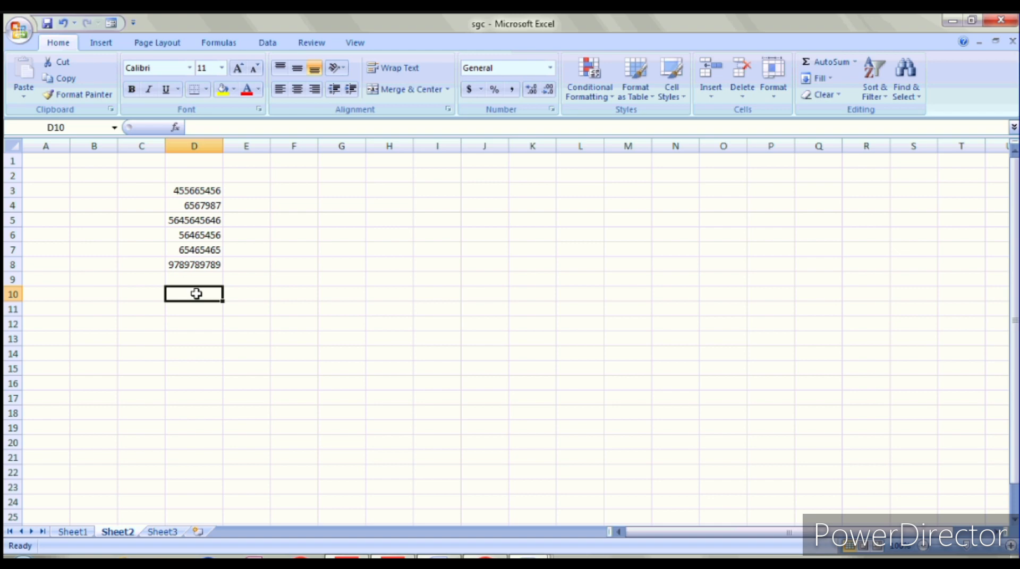
type("646465464")
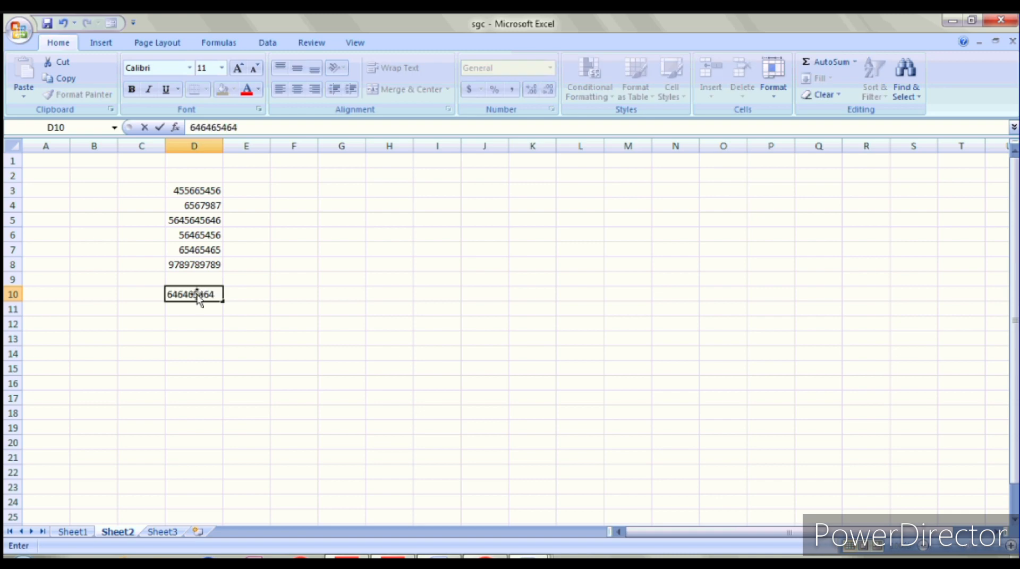
key("Up")
type("654646465")
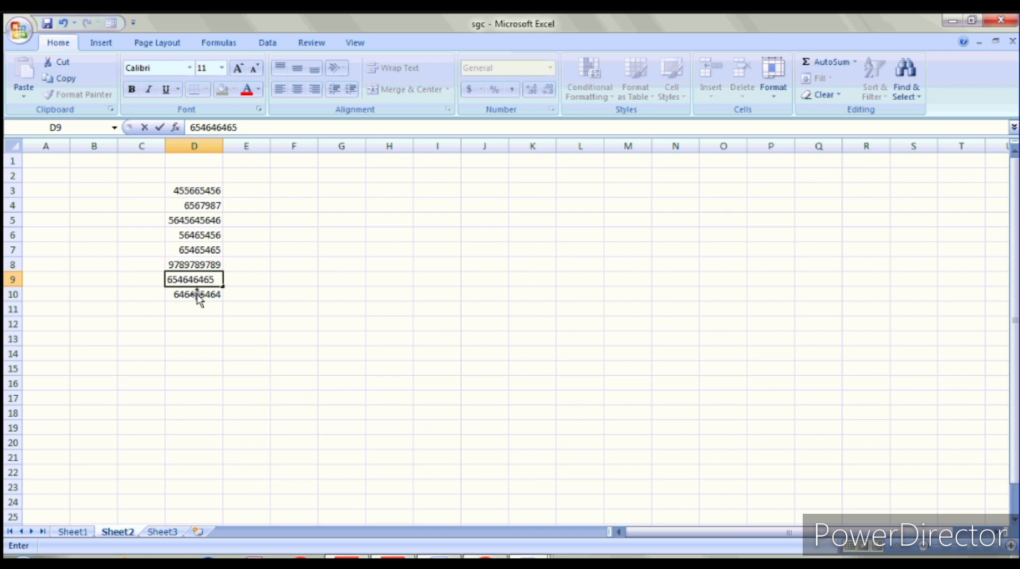
left_click(196, 313)
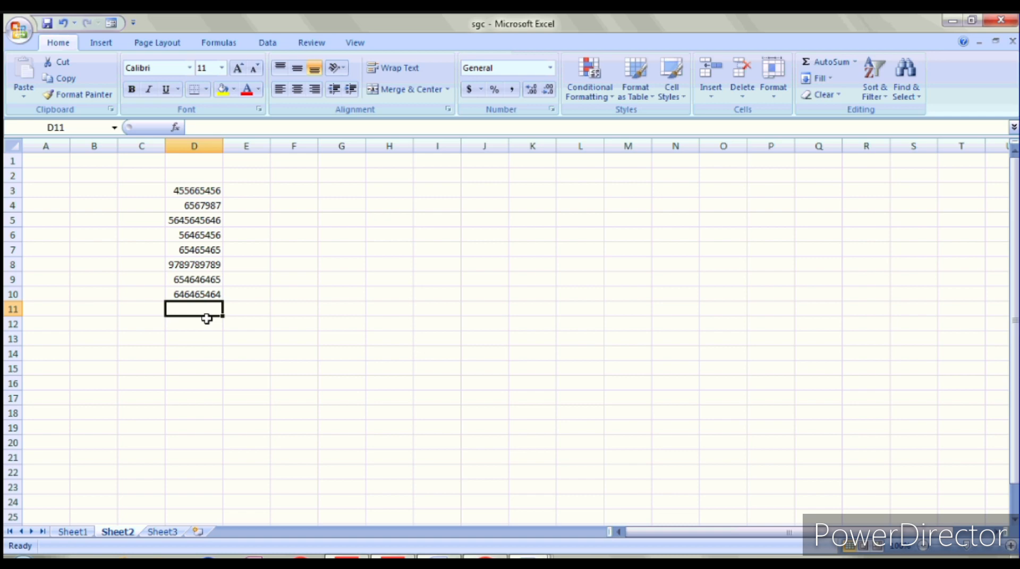
Step: Enter =MAX(D3:D10) in D11
type("=M")
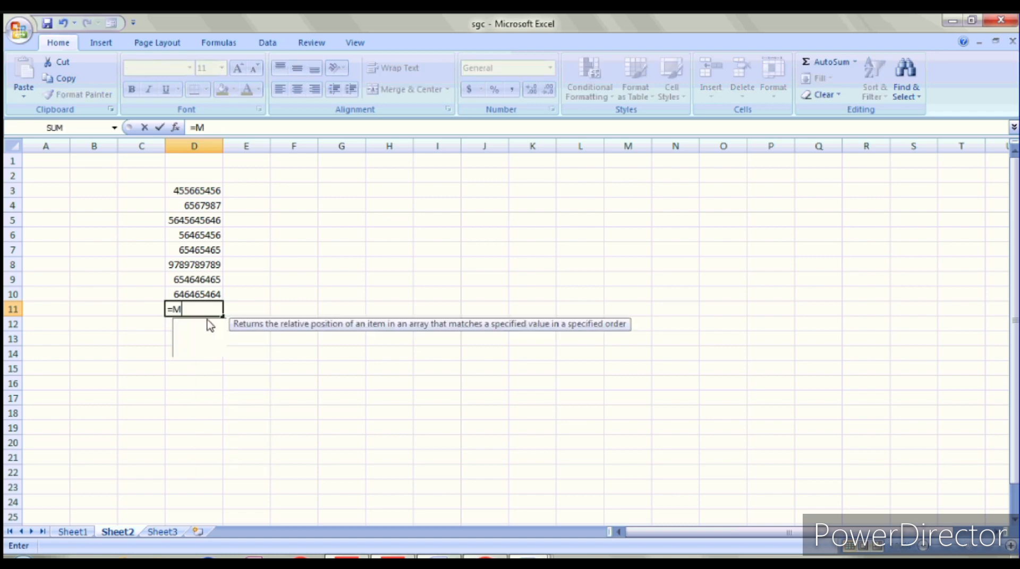
type("AX")
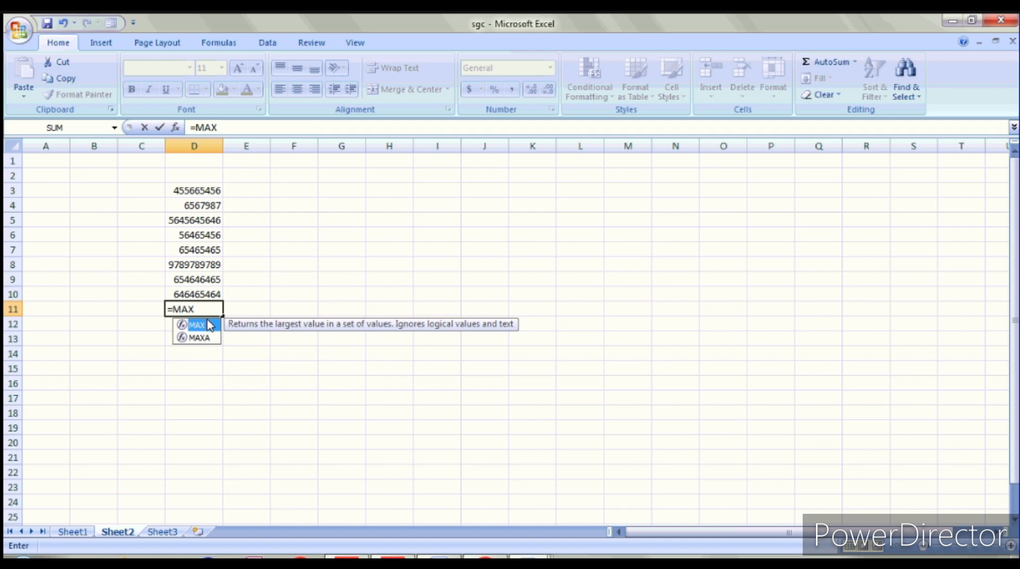
double_click(209, 324)
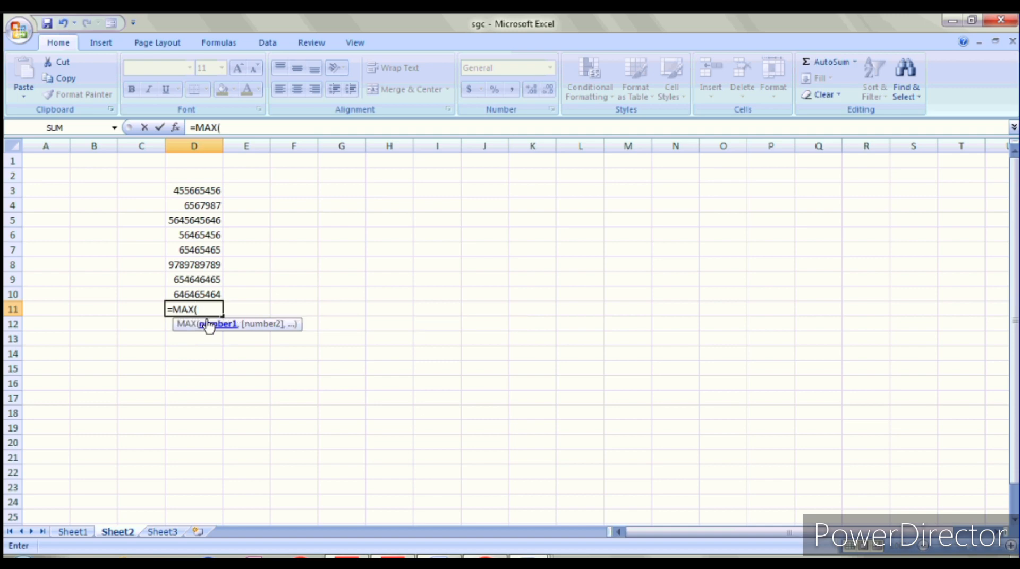
left_click_drag(207, 190, 207, 292)
type(")")
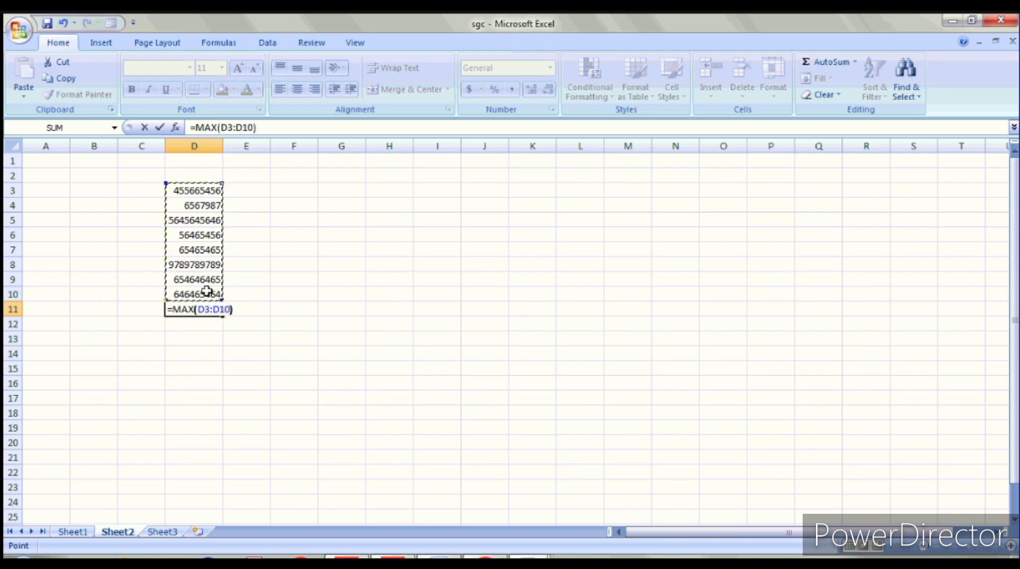
key("Return")
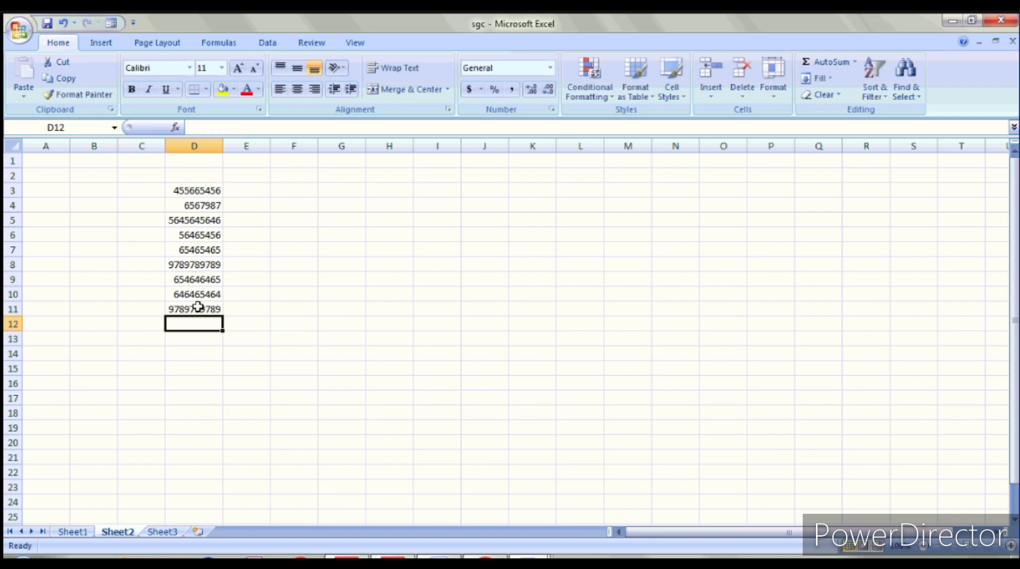
left_click(198, 307)
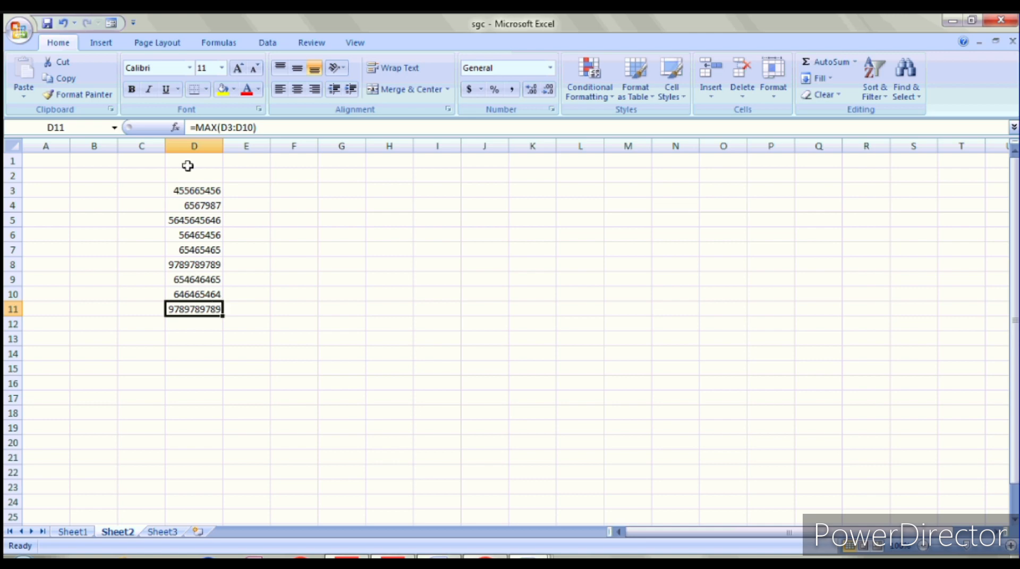
left_click(224, 89)
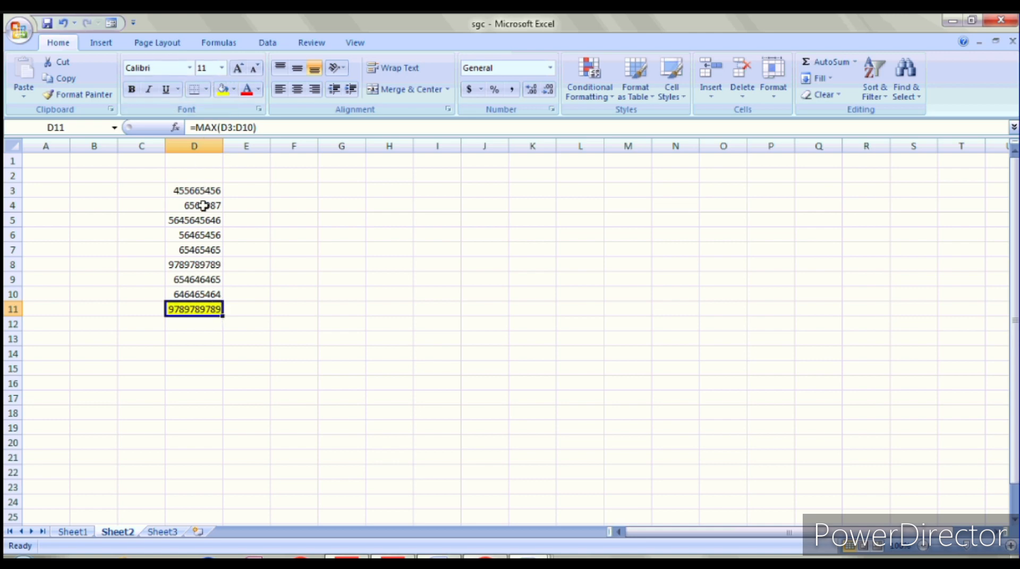
left_click(205, 327)
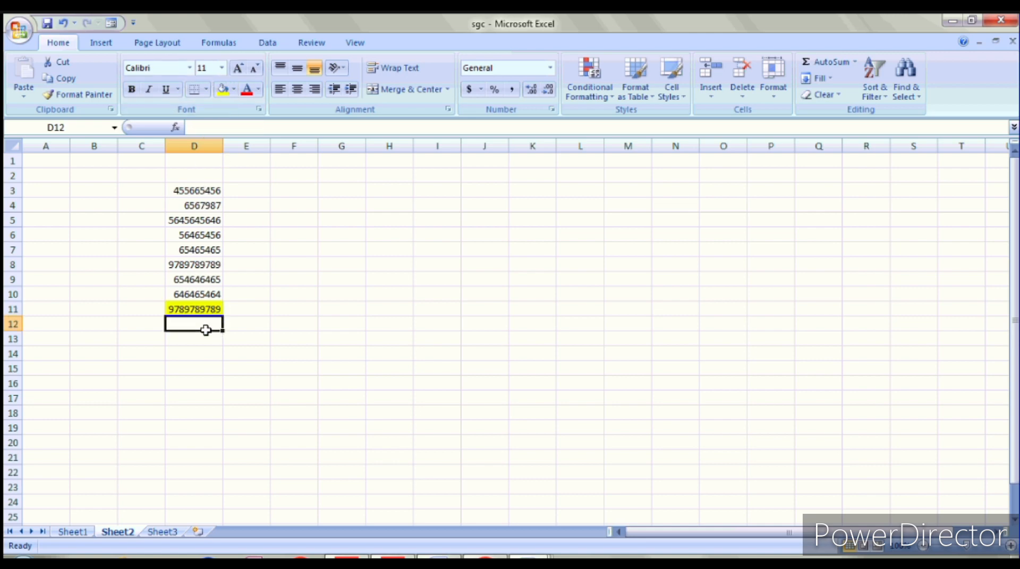
left_click(254, 309)
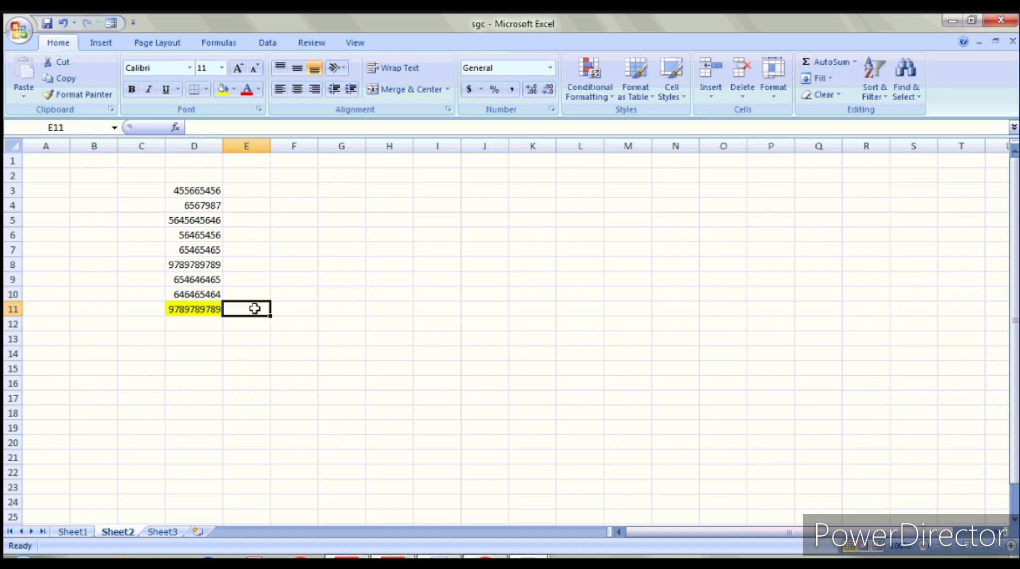
Step: Enter =MIN(D3:D10) in E11, returning 6567987
type("=MO")
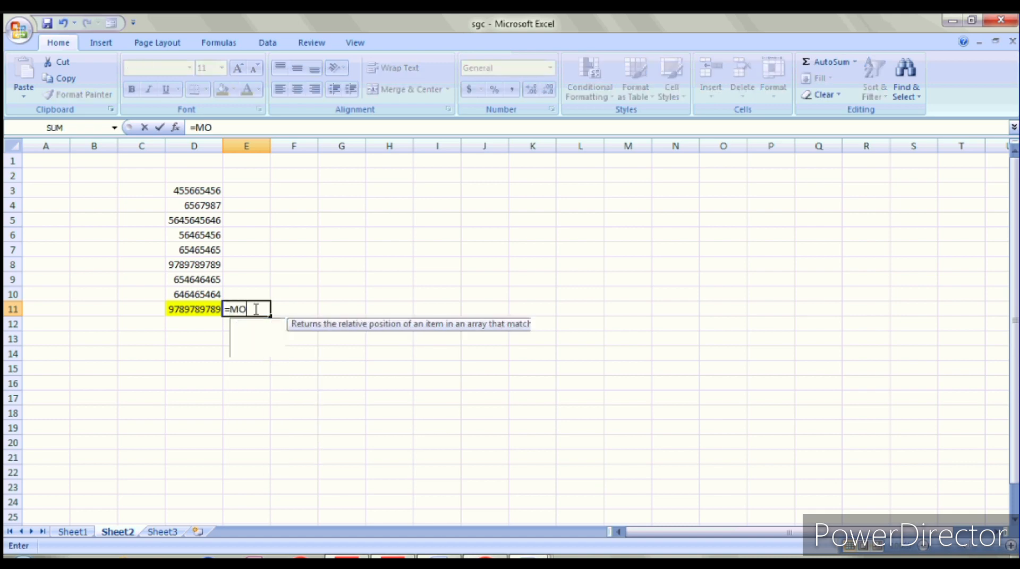
type("D")
key("BackSpace")
key("BackSpace")
type("IN")
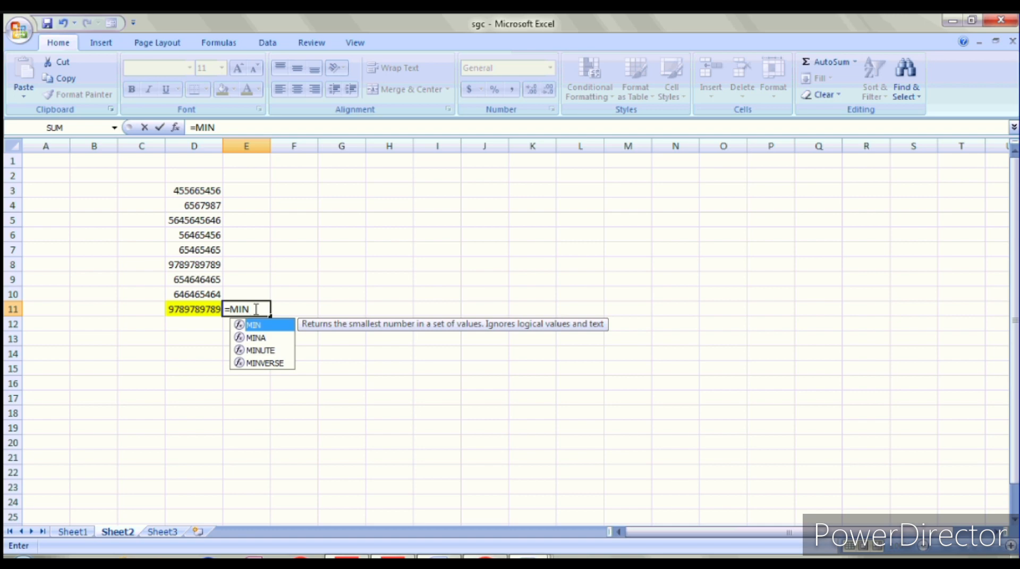
type("(")
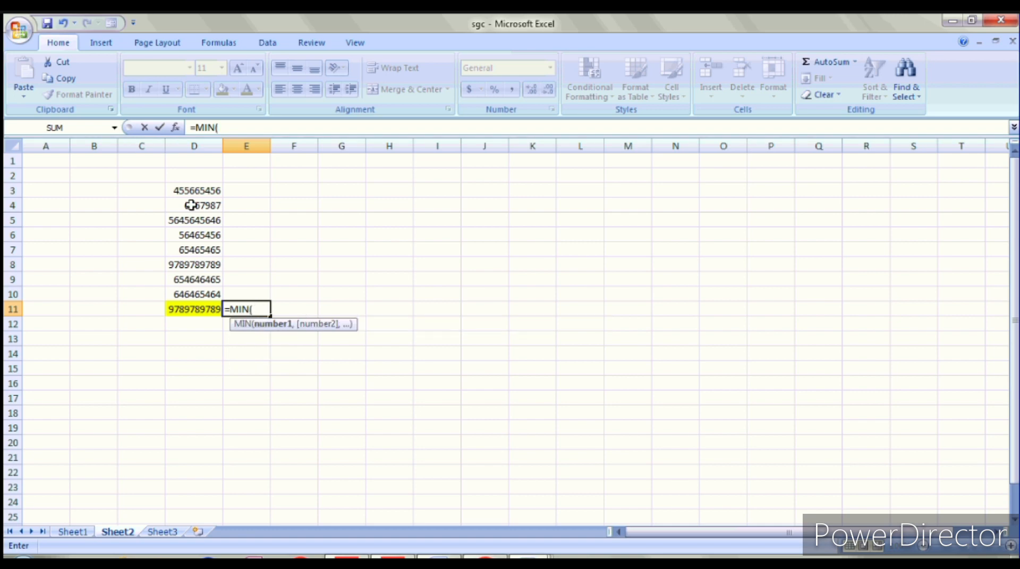
left_click_drag(192, 190, 186, 290)
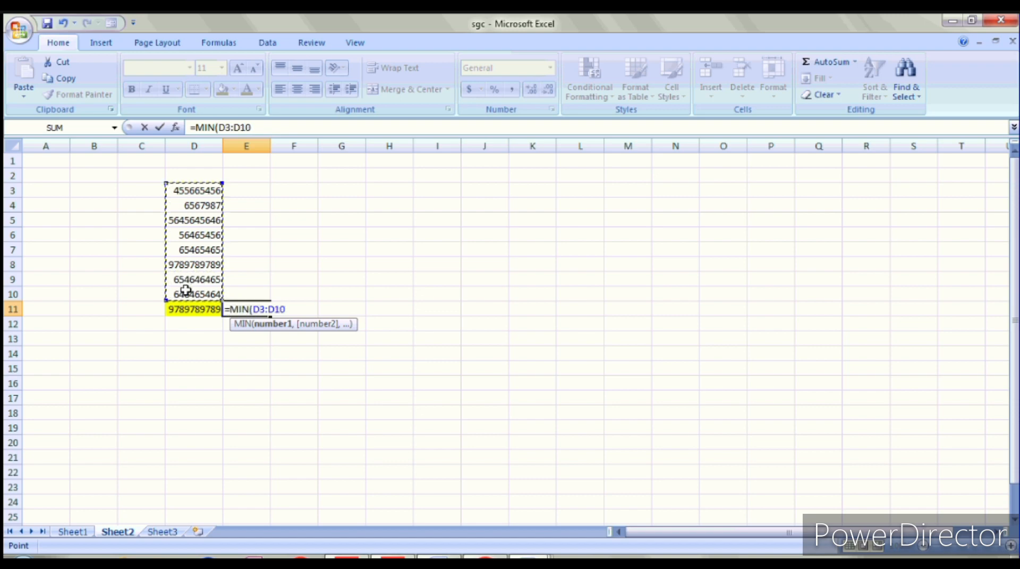
type(")")
key("Return")
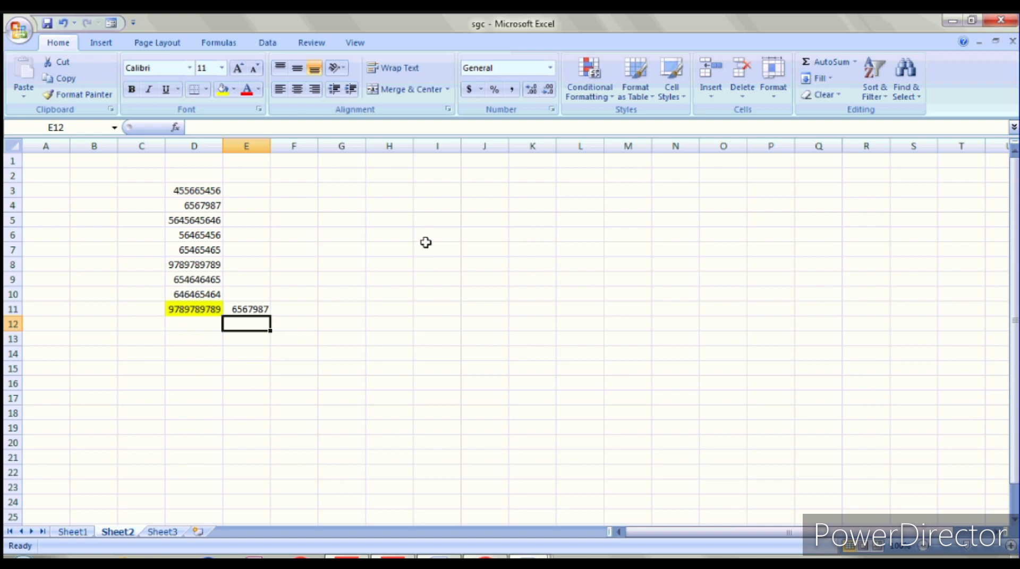
left_click(402, 192)
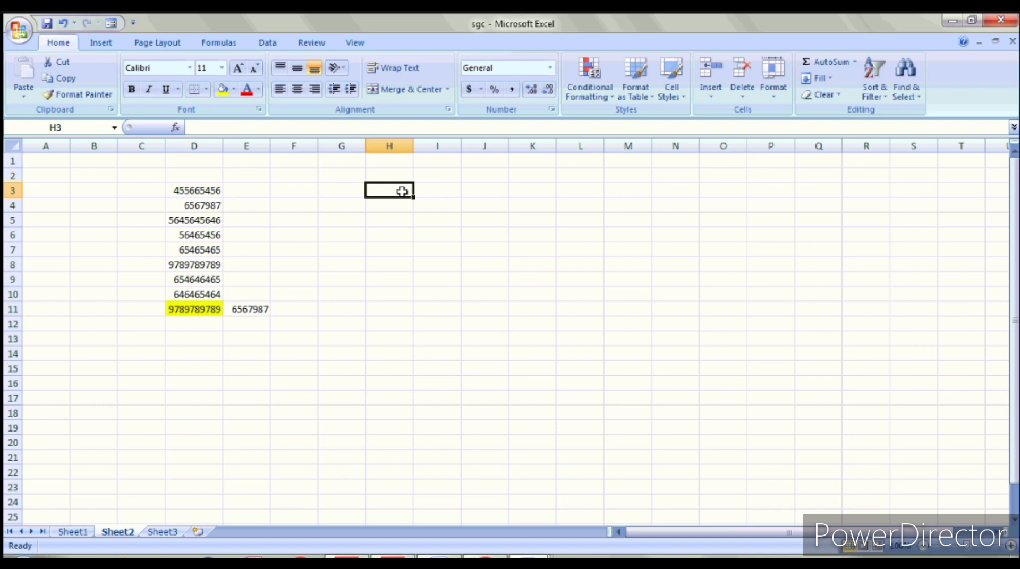
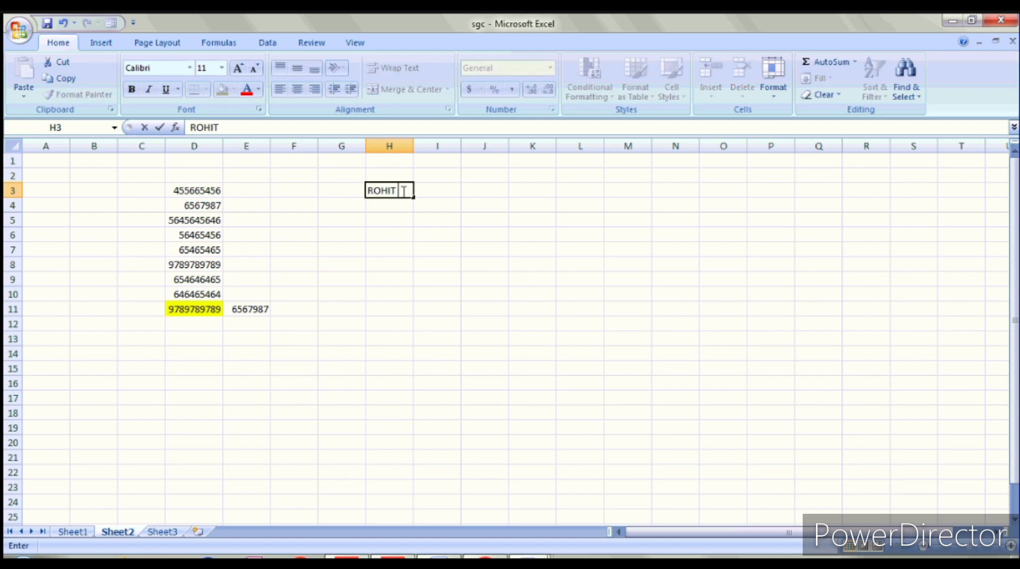
Step: Type the names ROHIT, REEMA and RAHUL into H3:H5
key("Tab")
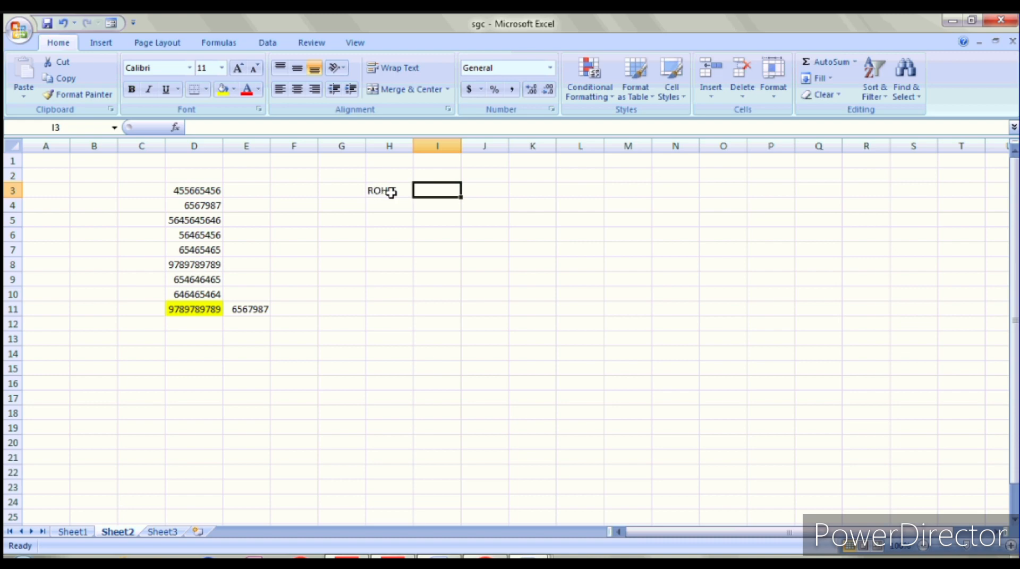
left_click(379, 205)
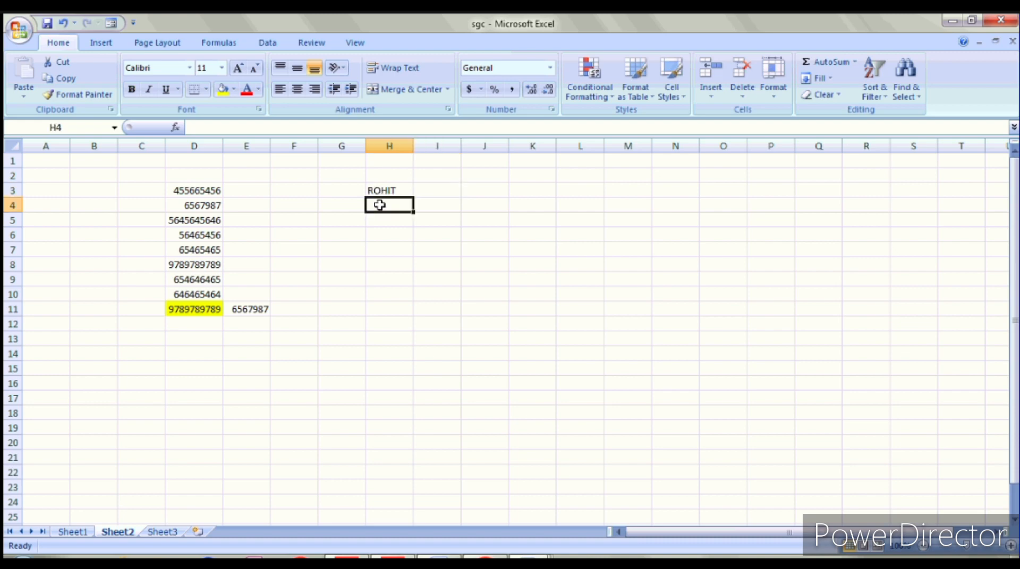
type("REEMA")
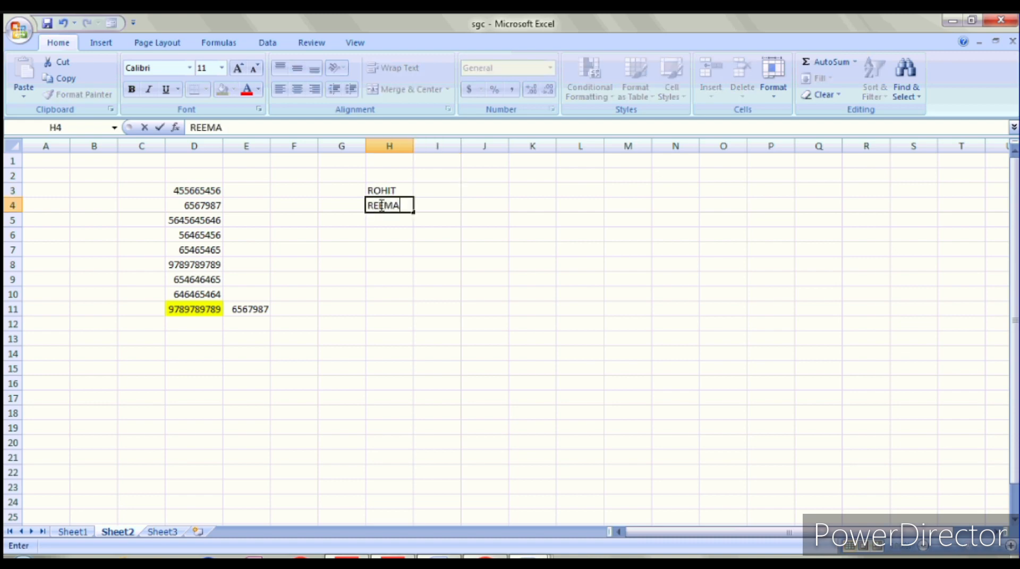
key("Return")
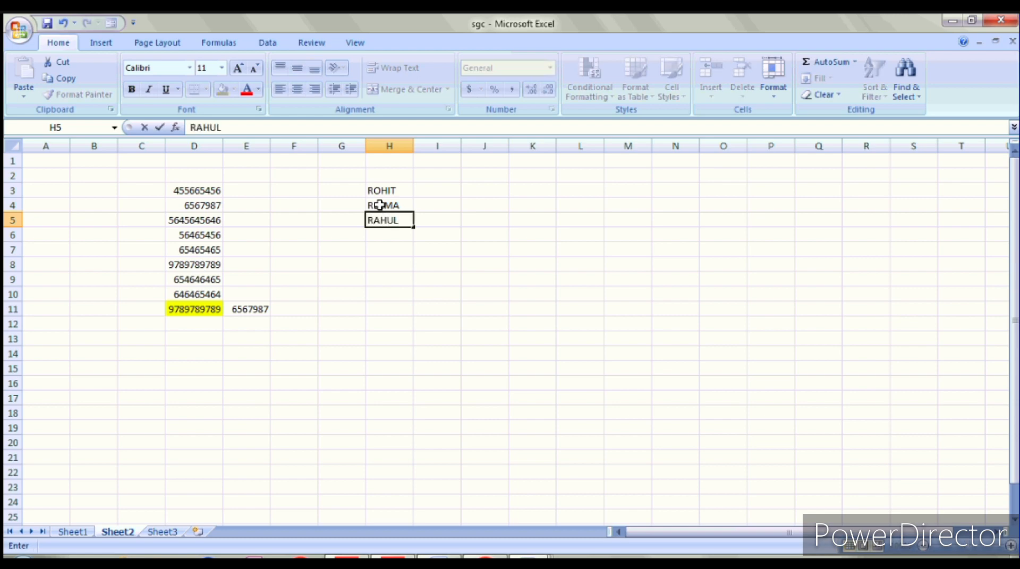
key("Return")
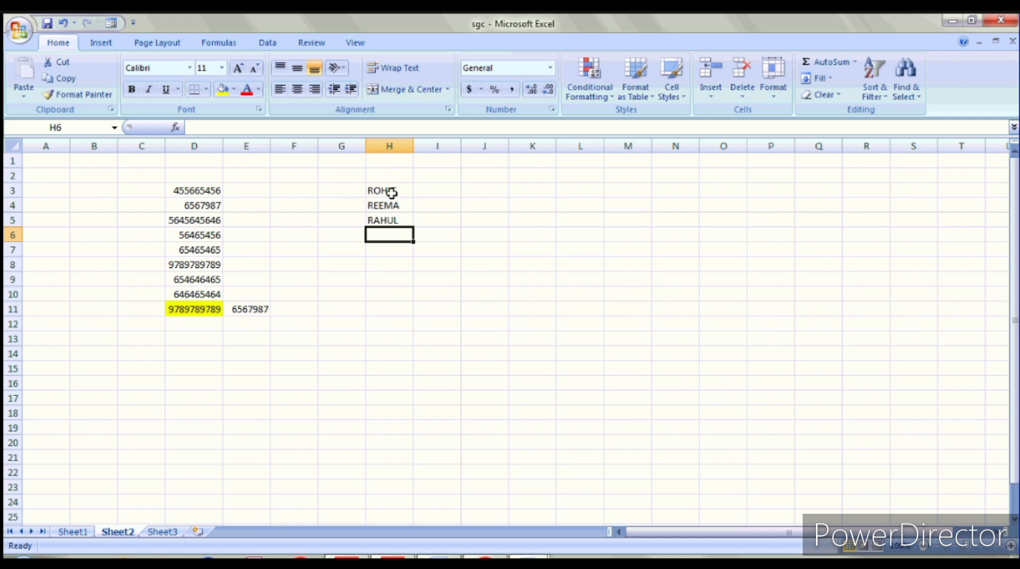
left_click(392, 193)
left_click(229, 129)
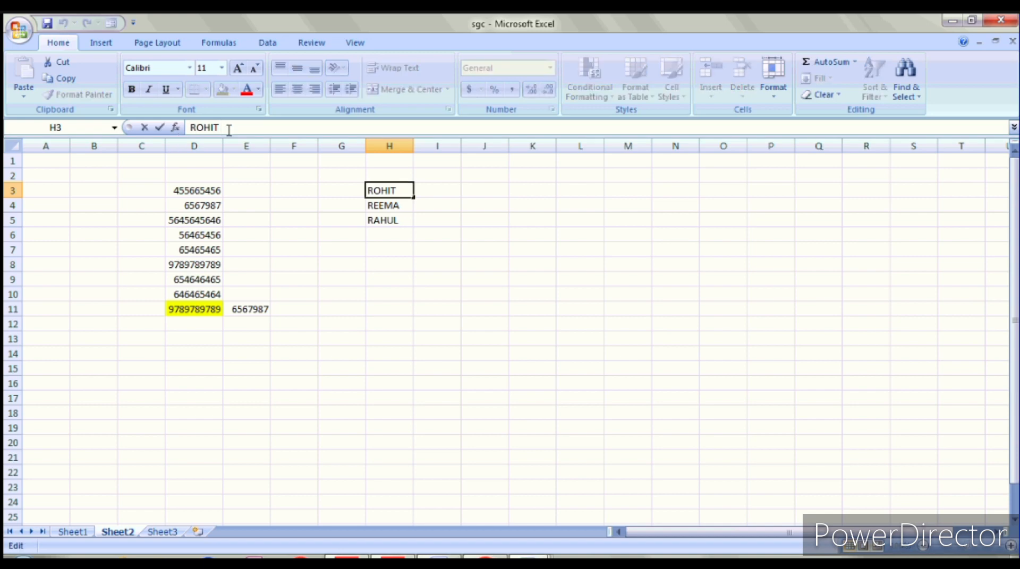
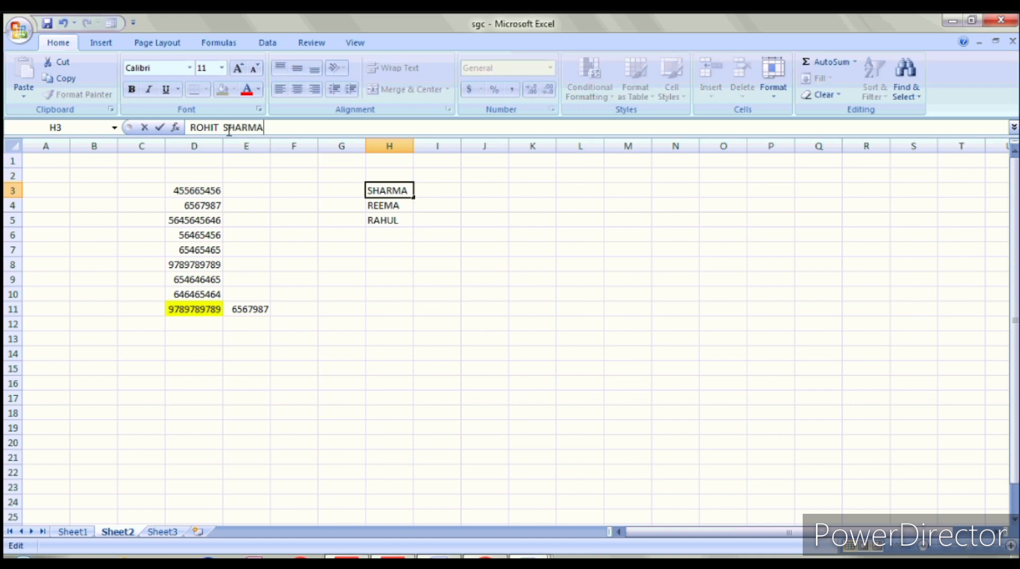
key("Return")
key("Return")
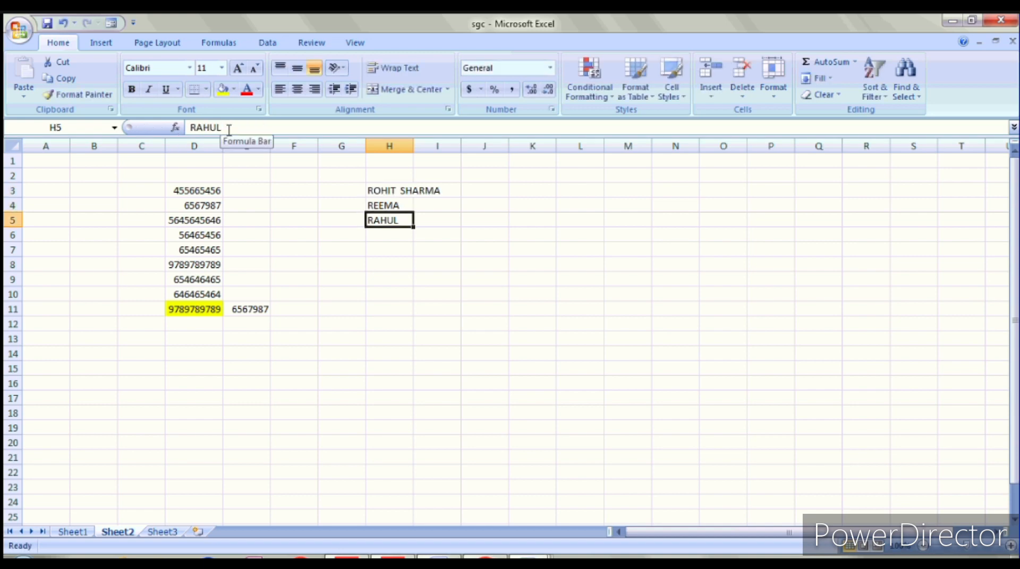
left_click(229, 129)
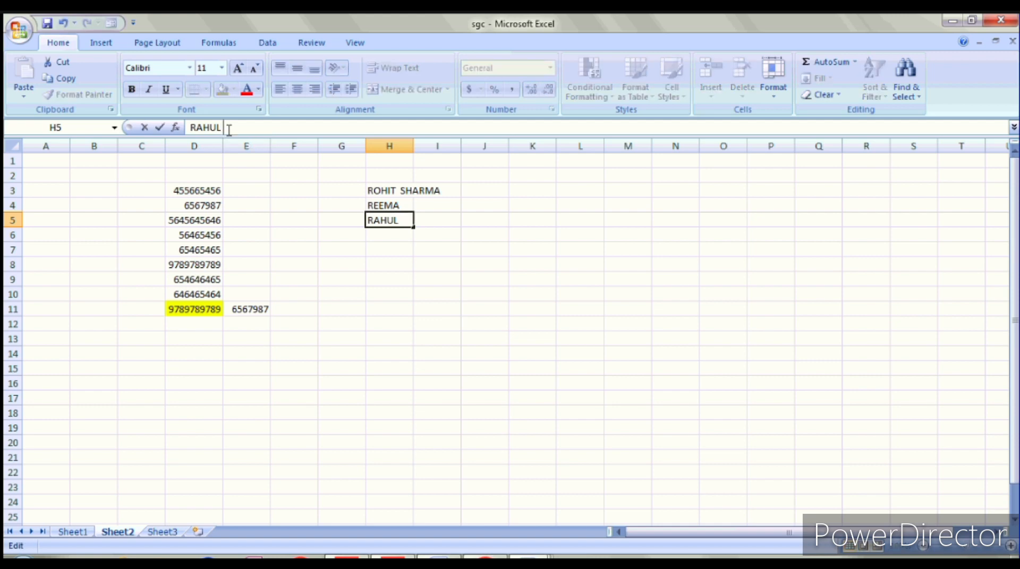
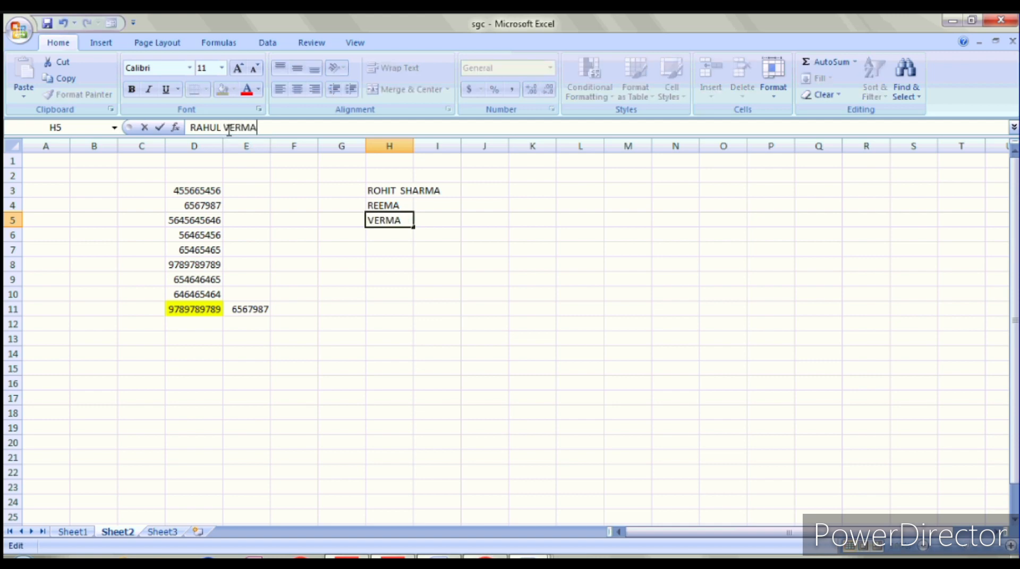
left_click(470, 233)
double_click(417, 152)
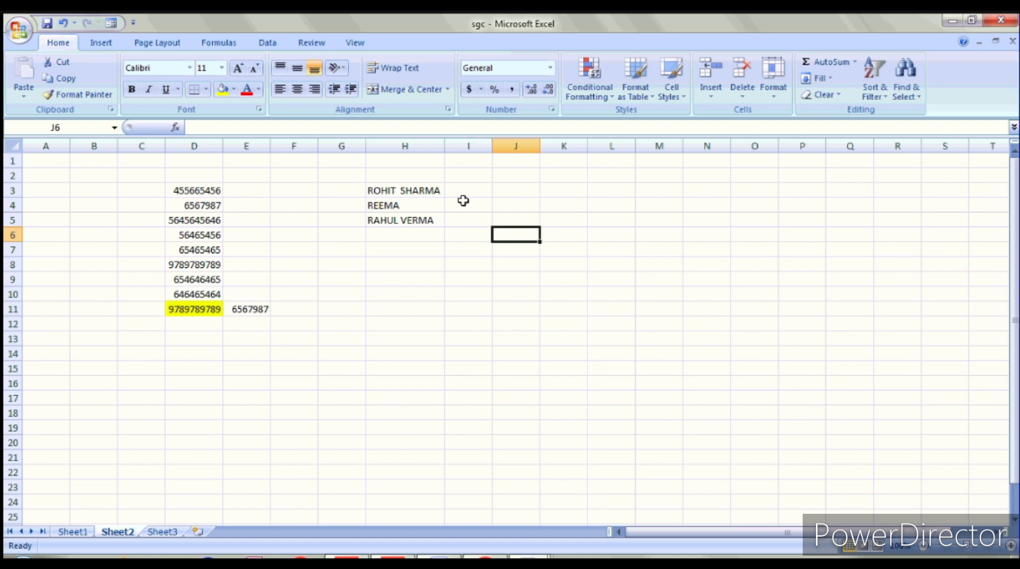
Step: Enter =PROPER(H3) in I3 and widen column I to fit
left_click(470, 195)
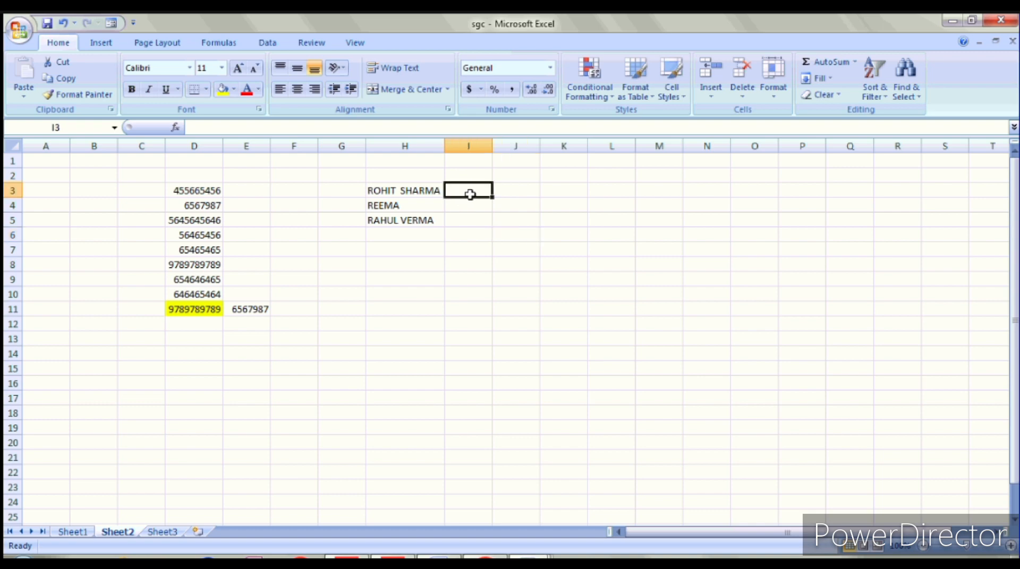
type("=")
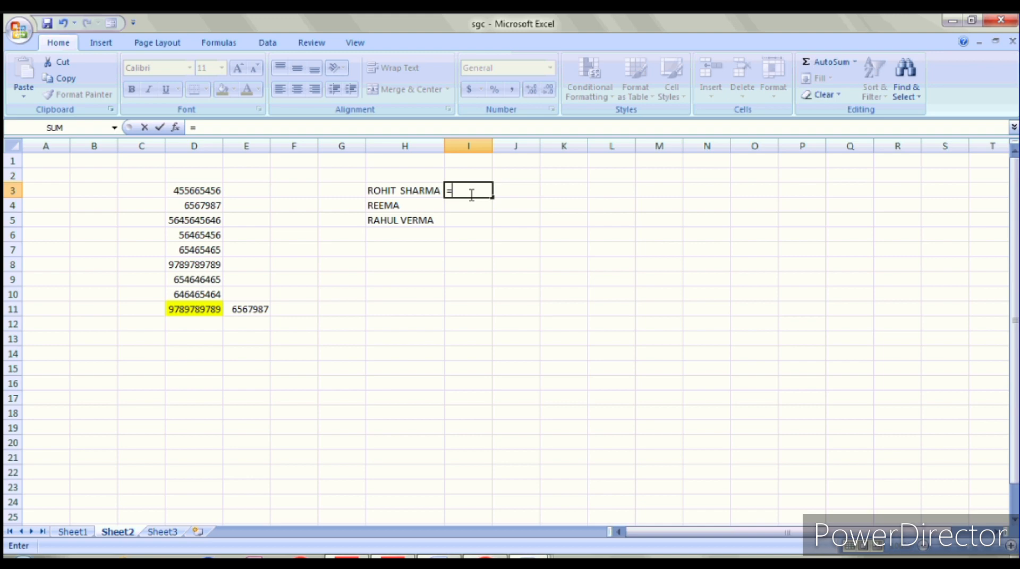
type("PR")
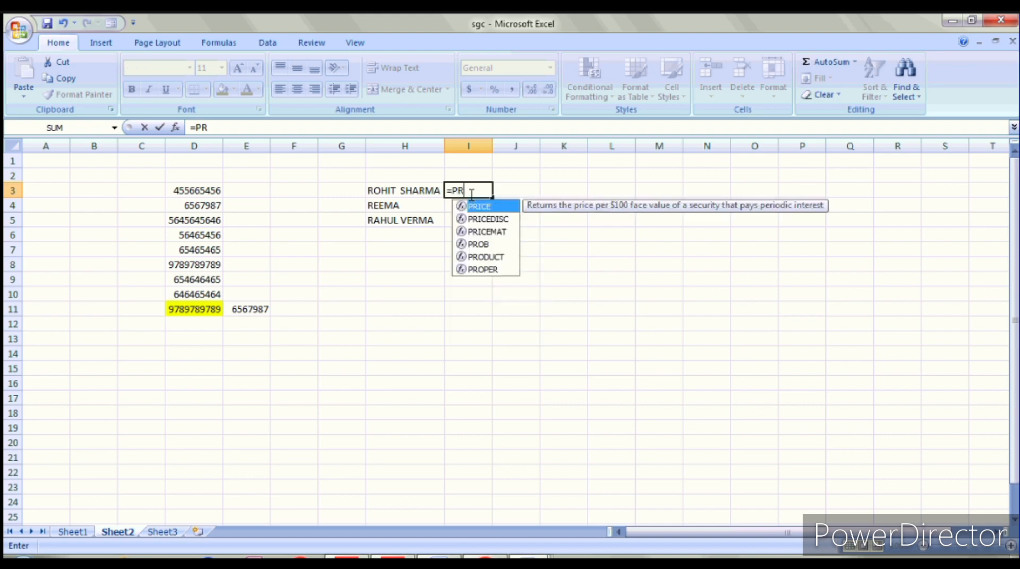
type("OPER(")
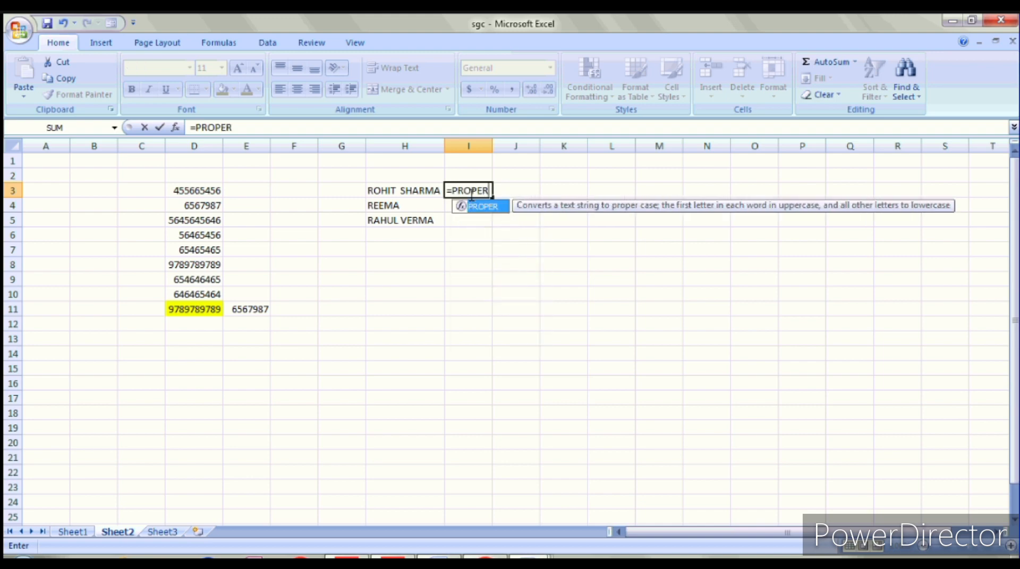
left_click(426, 191)
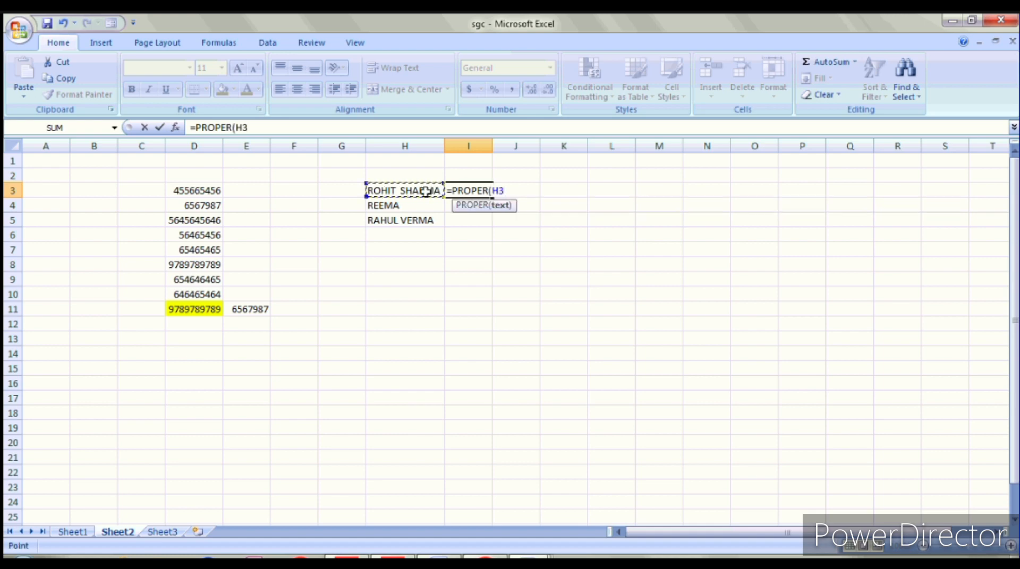
type(")")
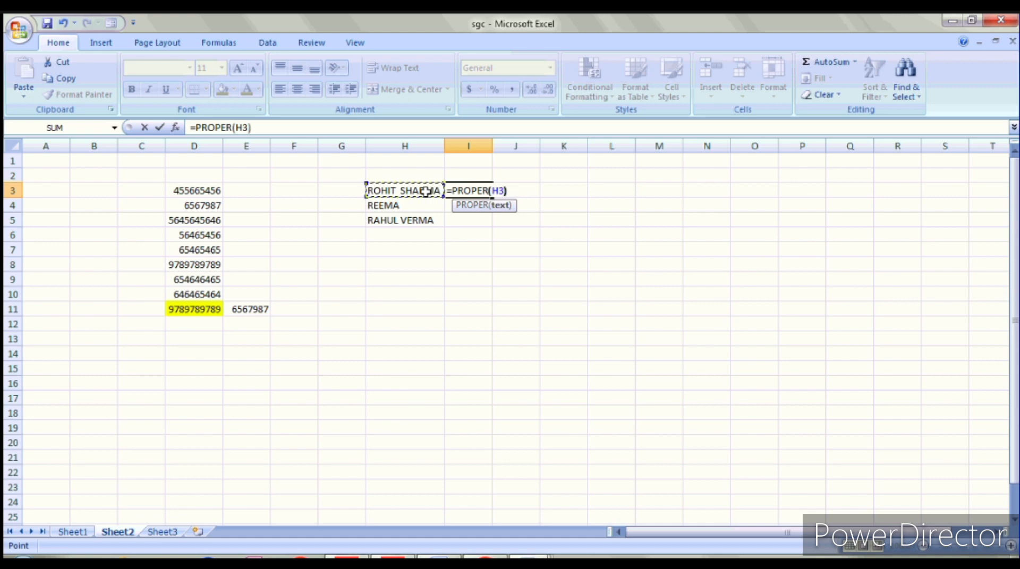
key("Return")
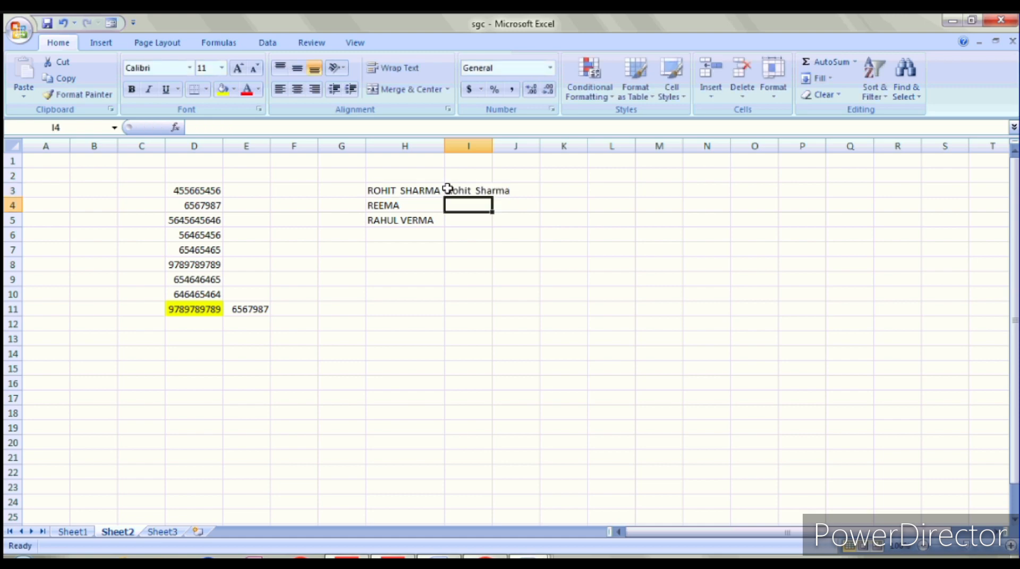
double_click(492, 146)
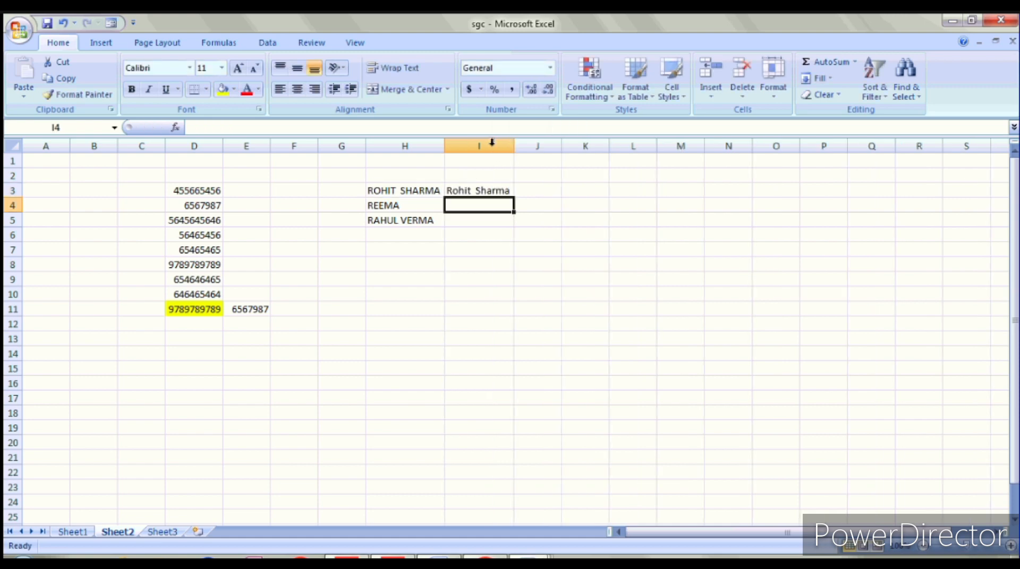
Step: Fill the PROPER formula from I3 down through I5
left_click(496, 191)
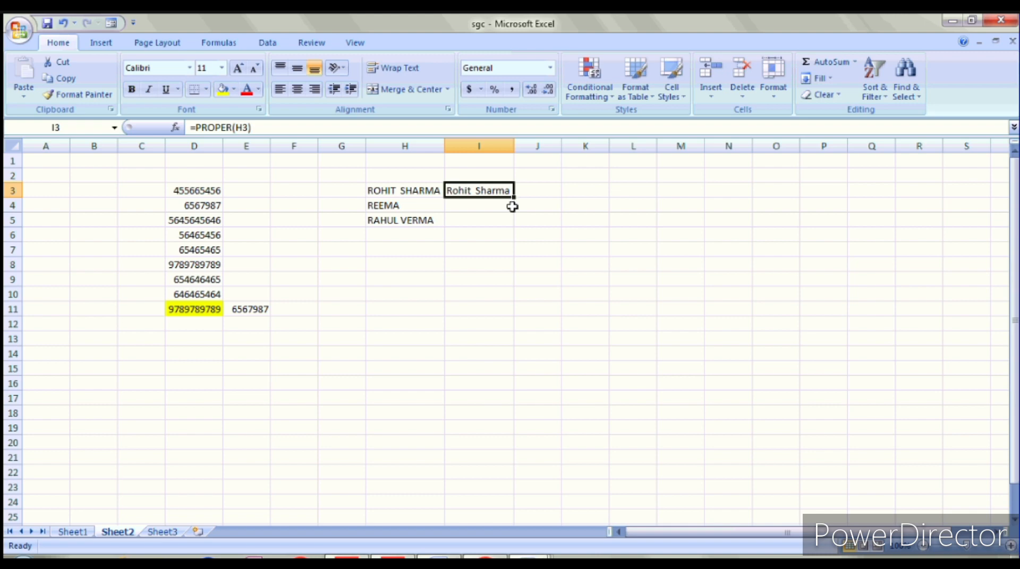
double_click(513, 208)
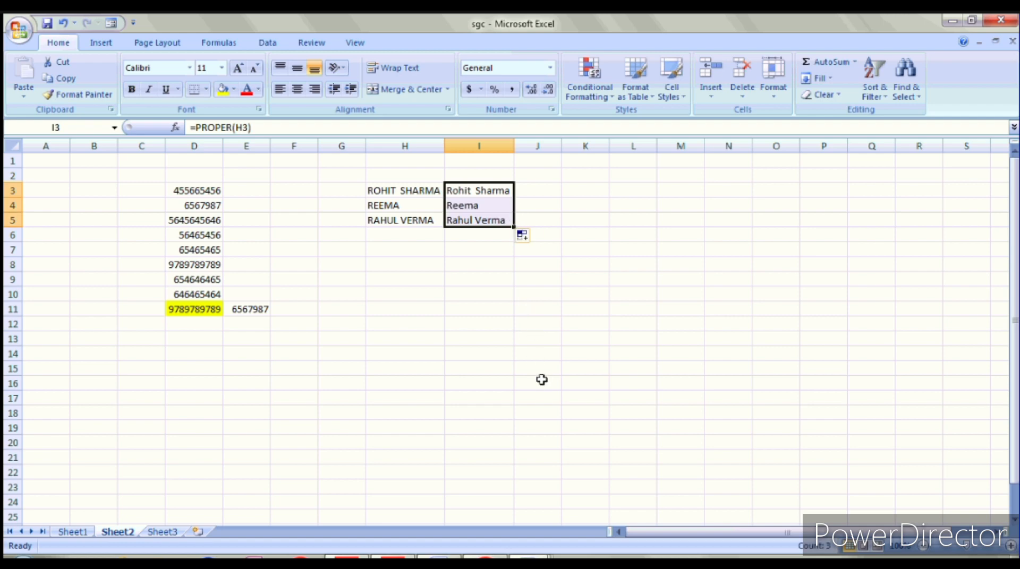
left_click(394, 323)
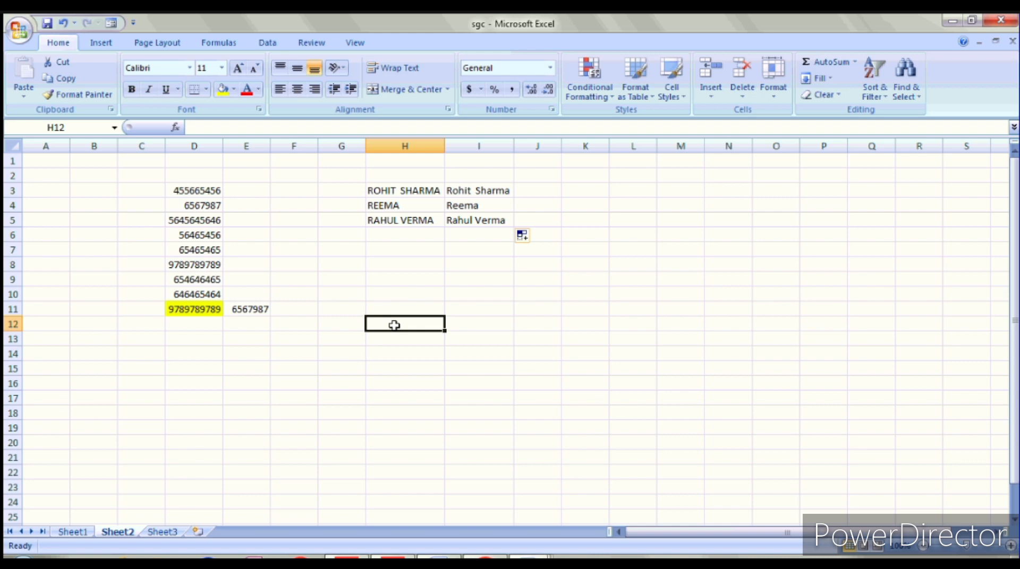
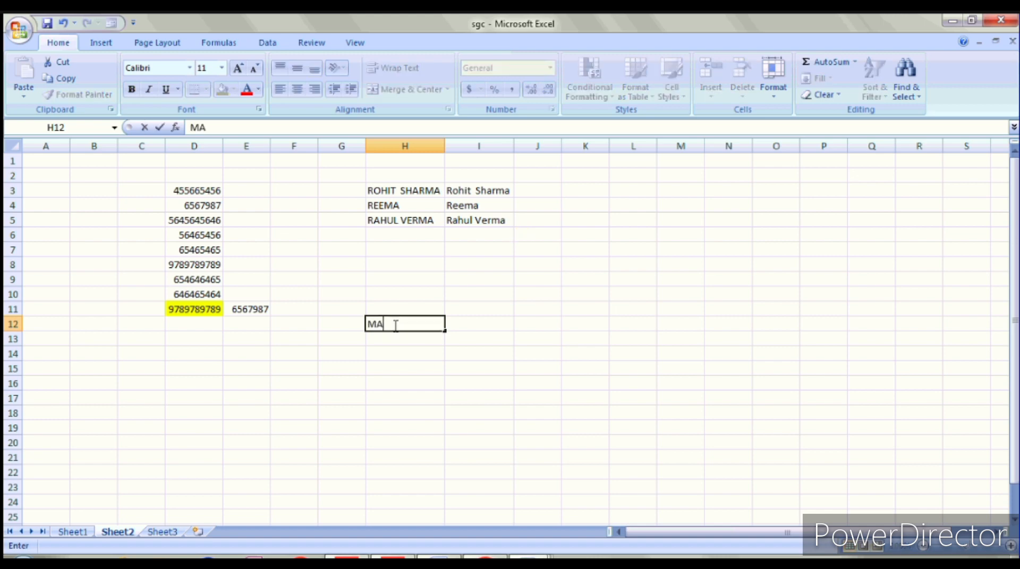
Step: Enter an uppercase first name in H12 and a surname in I12, then begin =CON in J12
key("Tab")
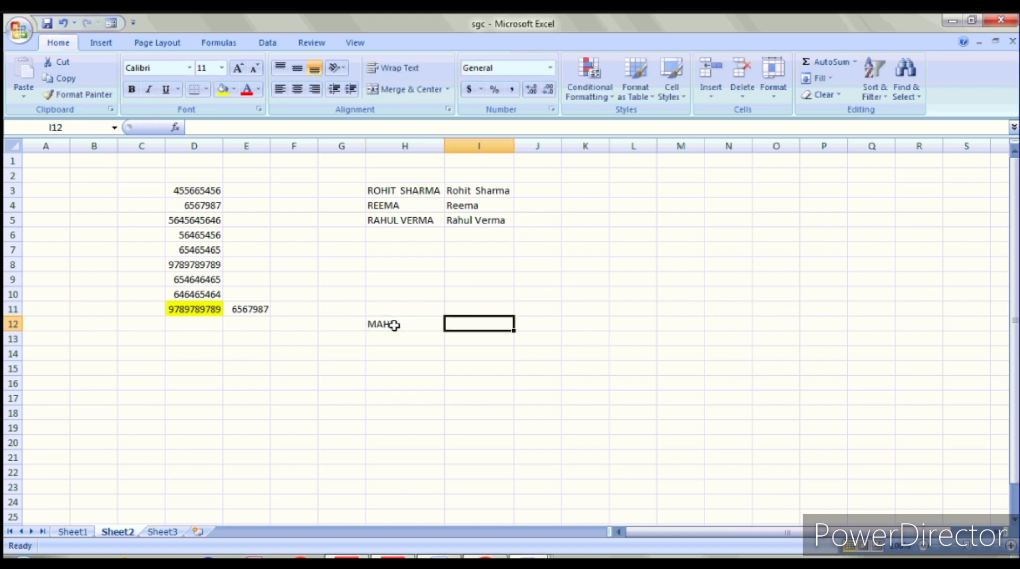
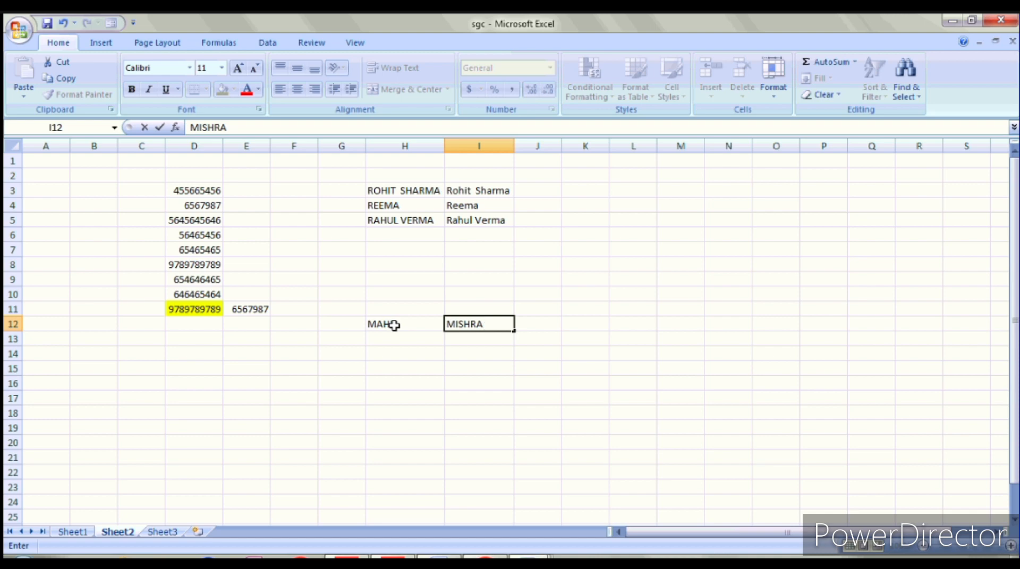
key("Tab")
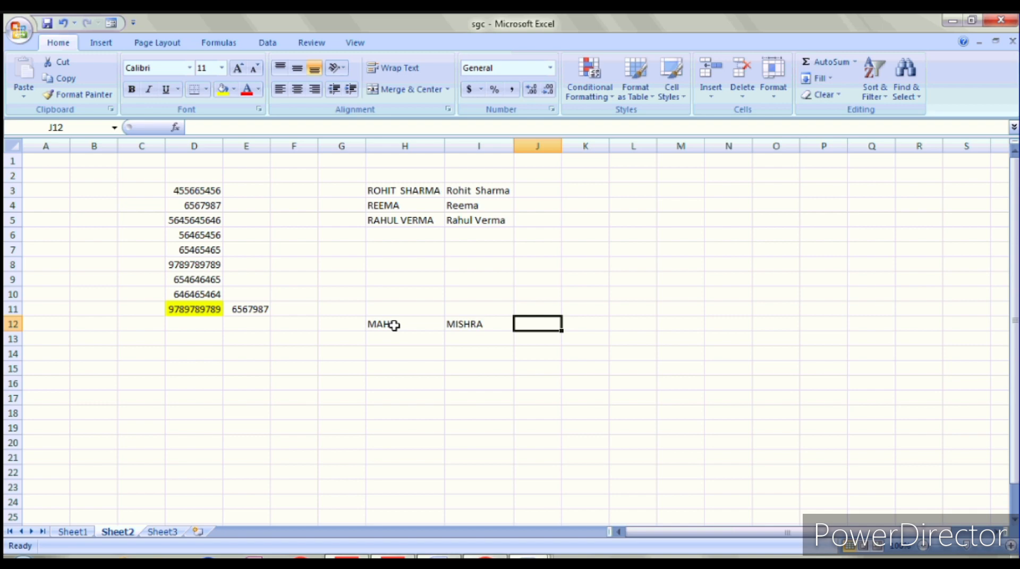
type("=CON")
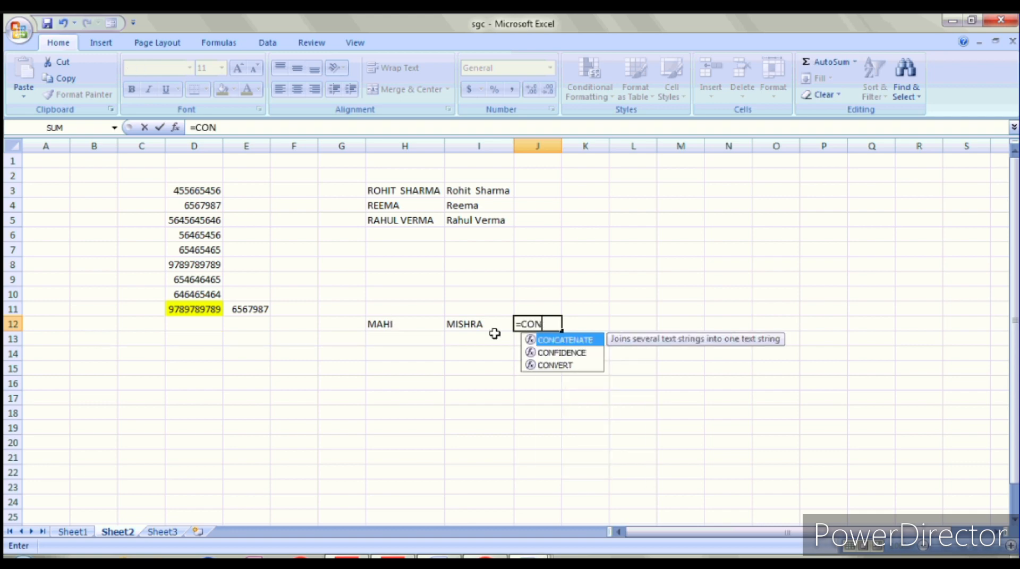
Step: Build =CONCATENATE(H12," ") in J12, briefly viewing the function's Help
double_click(584, 343)
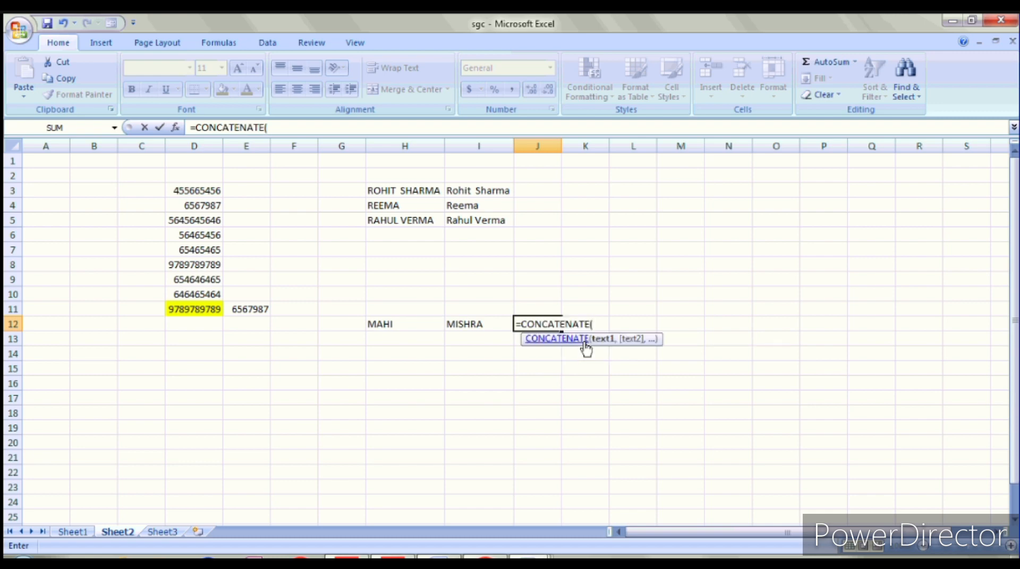
left_click(584, 343)
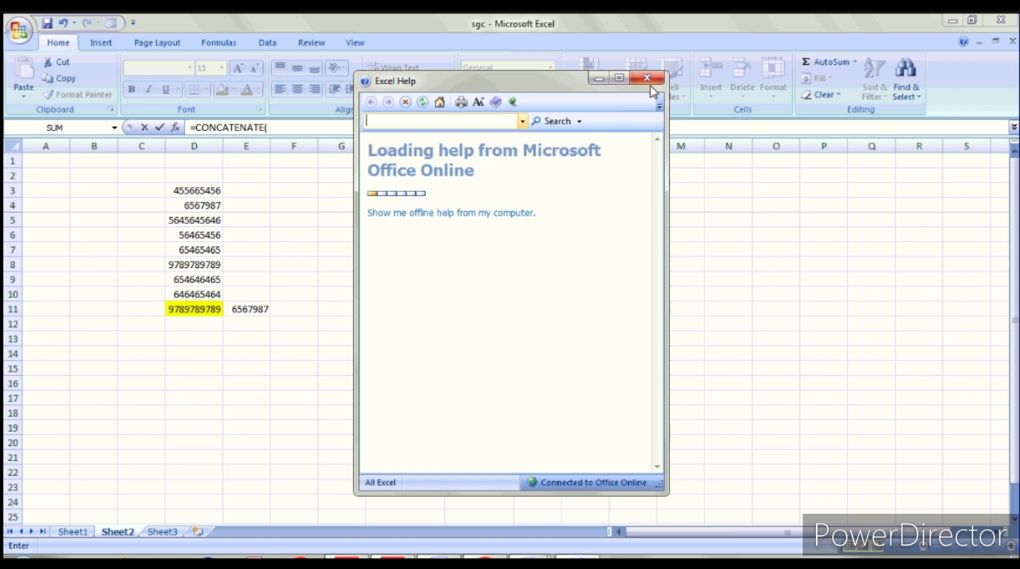
left_click(647, 78)
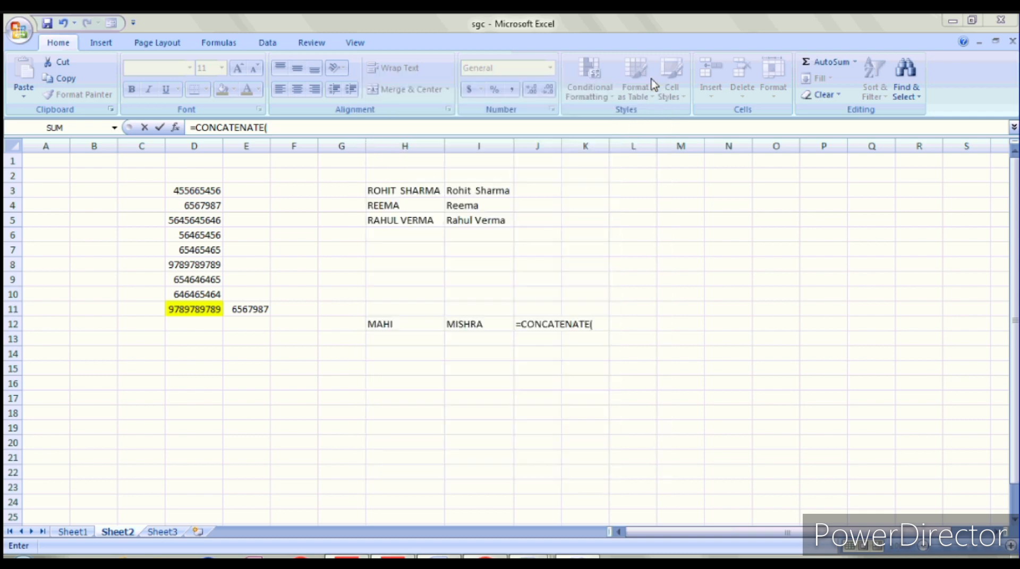
left_click(414, 326)
type(",")
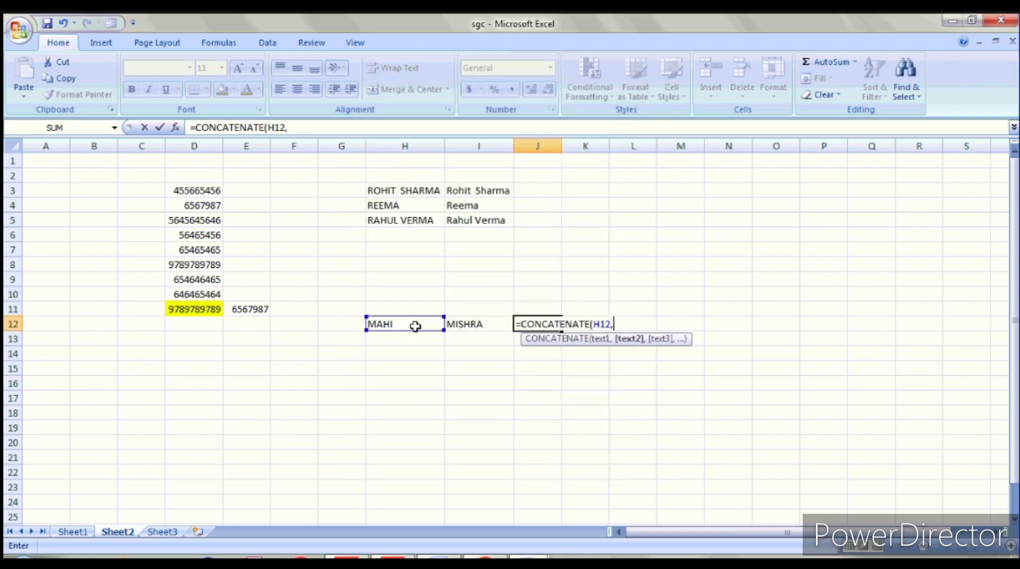
type("\" \"")
Step: Commit J12's formula, then reopen and recommit it to check that it shows only the first name
left_click(454, 325)
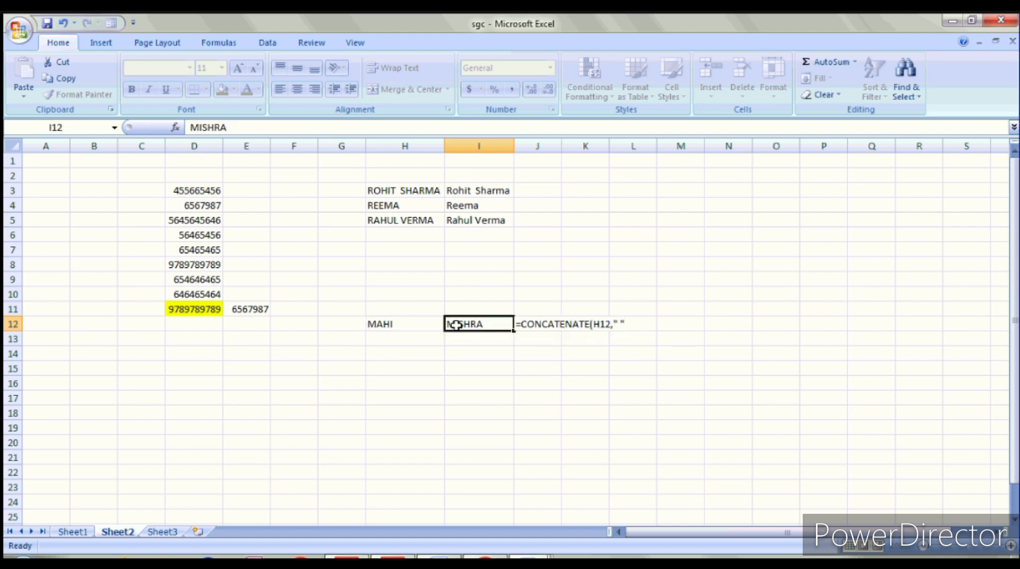
left_click(541, 325)
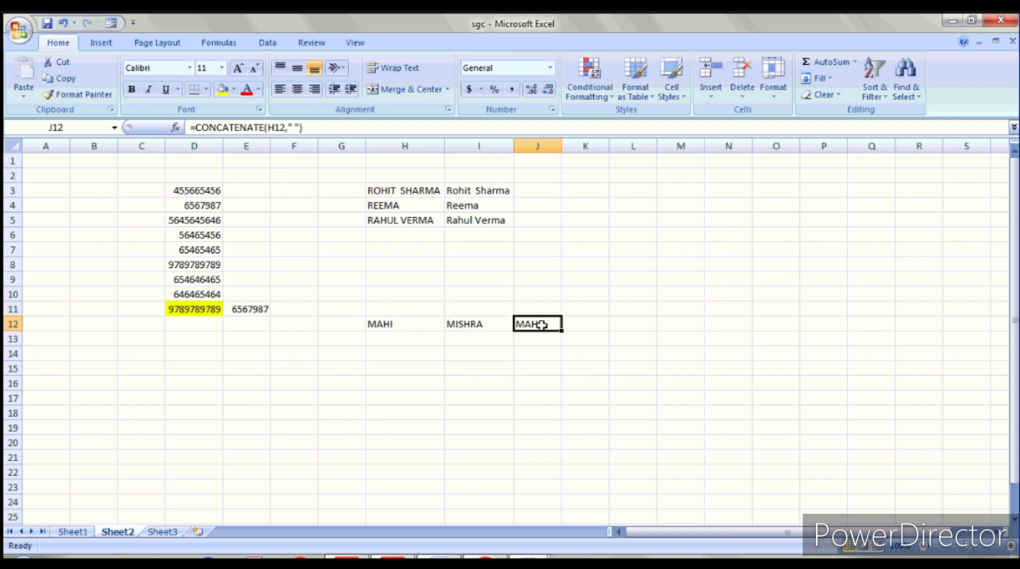
left_click(299, 128)
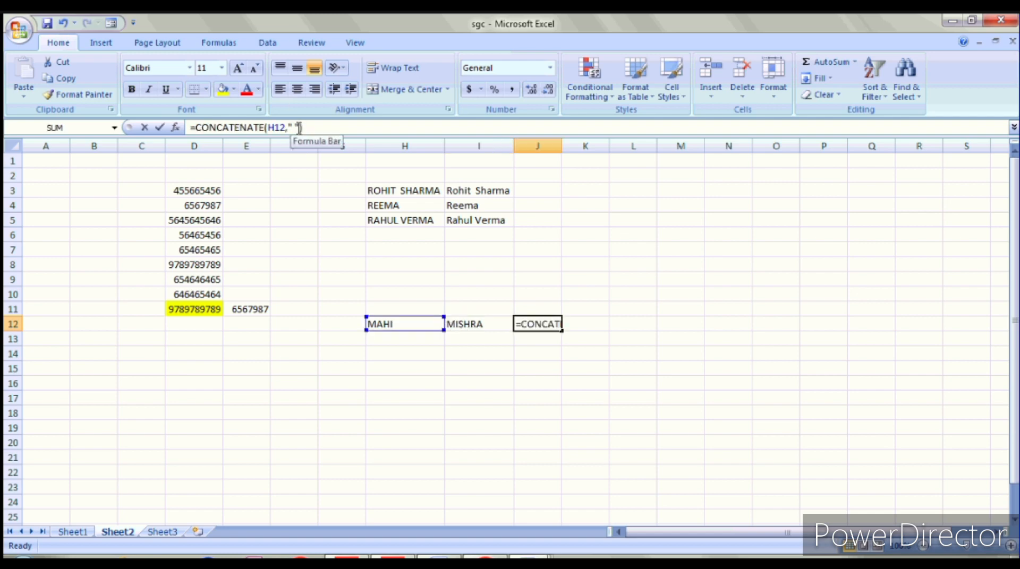
left_click(470, 325)
left_click(534, 325)
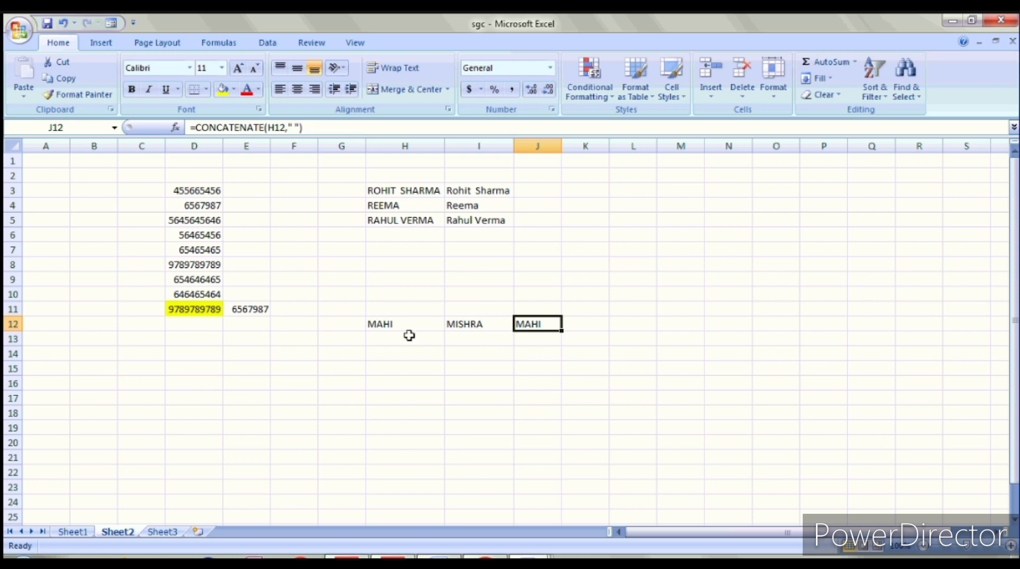
Step: Replace J12 with =CONCATENATE(H12," ",I12) and autofit column J to show the full name
key("Delete")
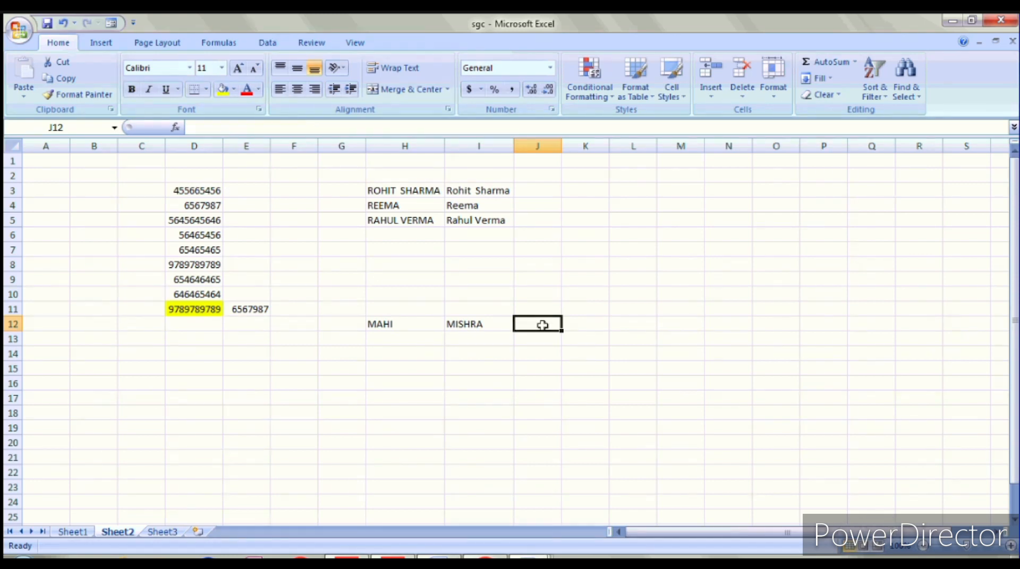
type("=")
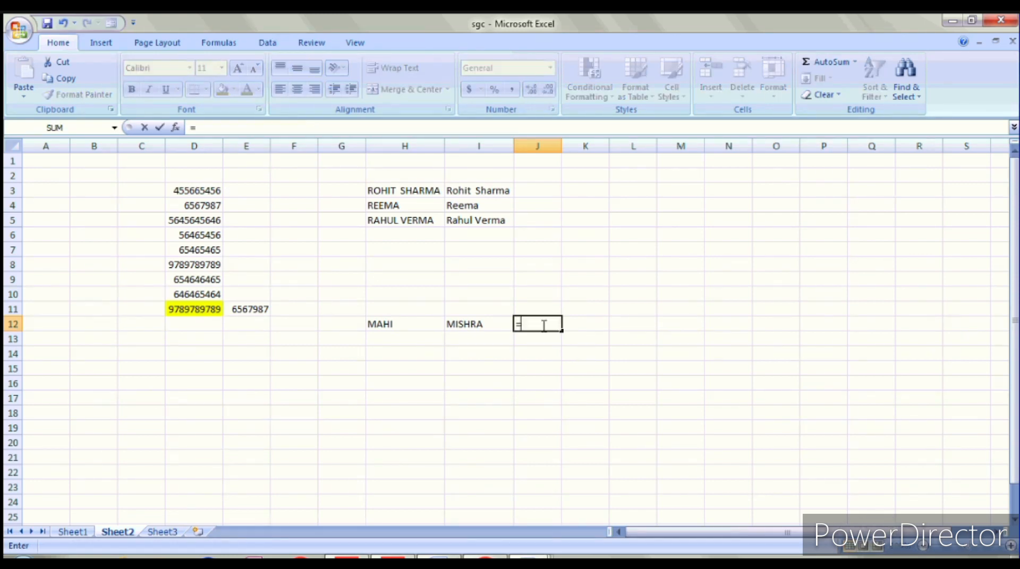
type("CON")
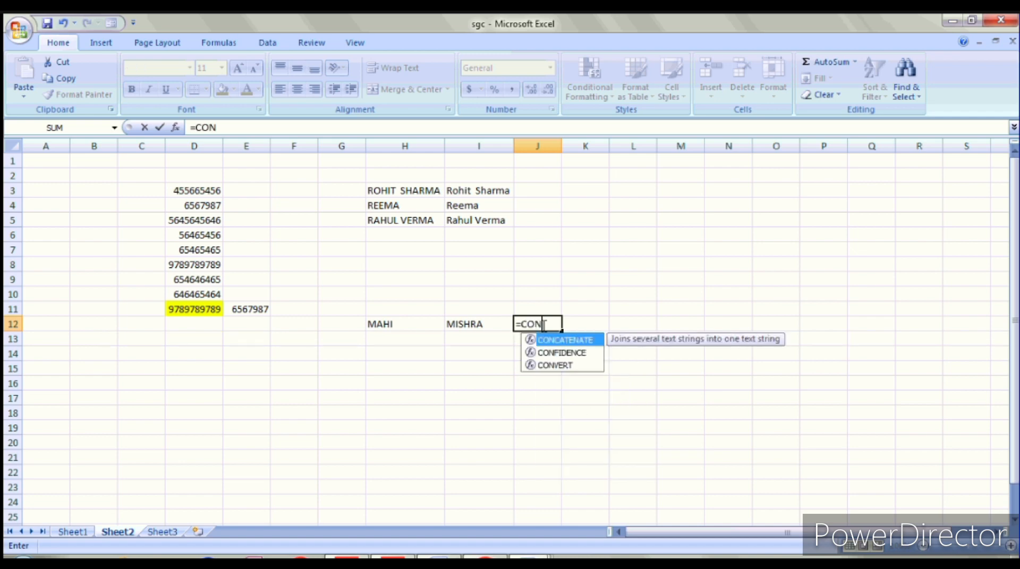
double_click(584, 339)
left_click(430, 322)
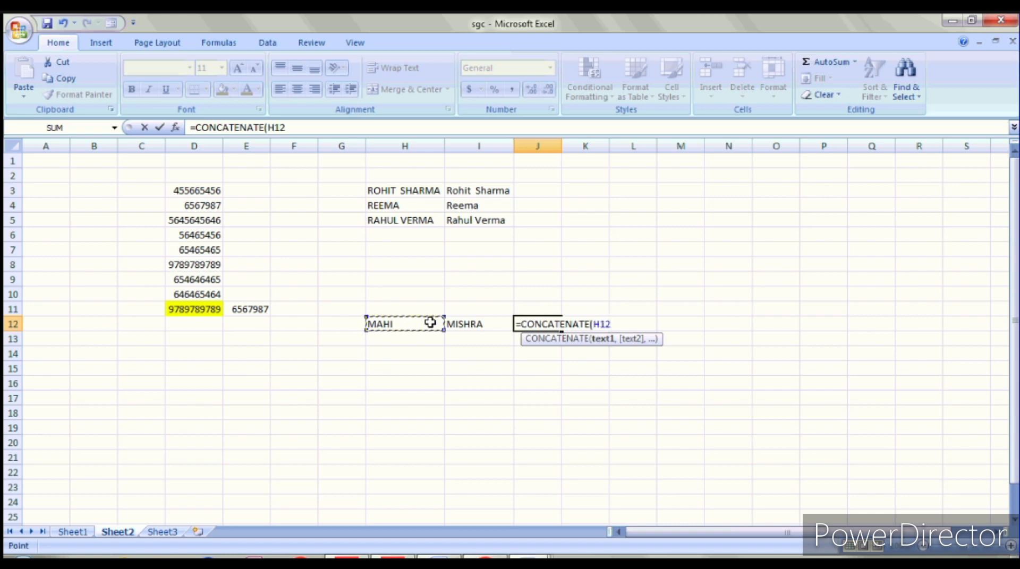
type(",\"")
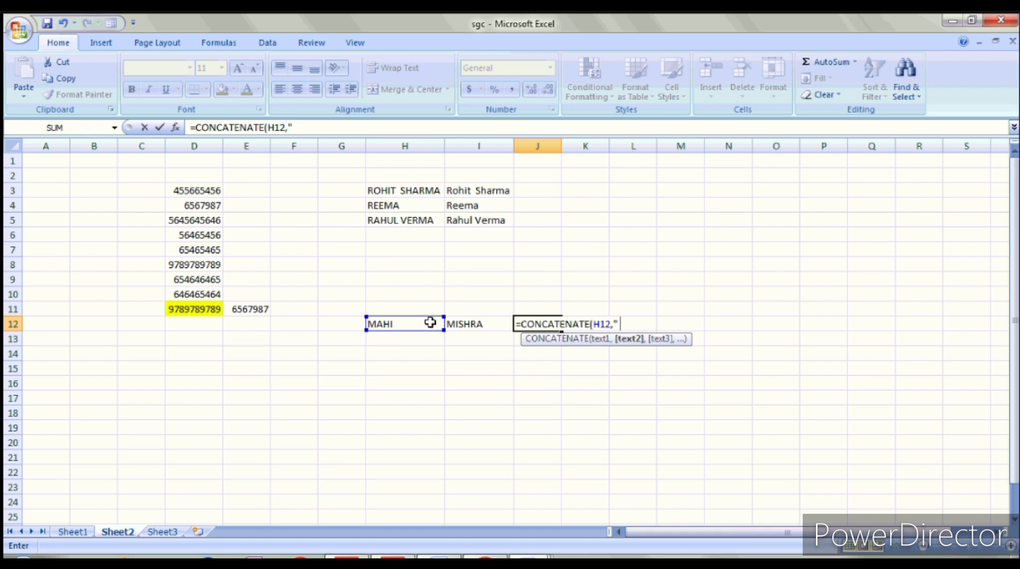
type("\",")
left_click(474, 325)
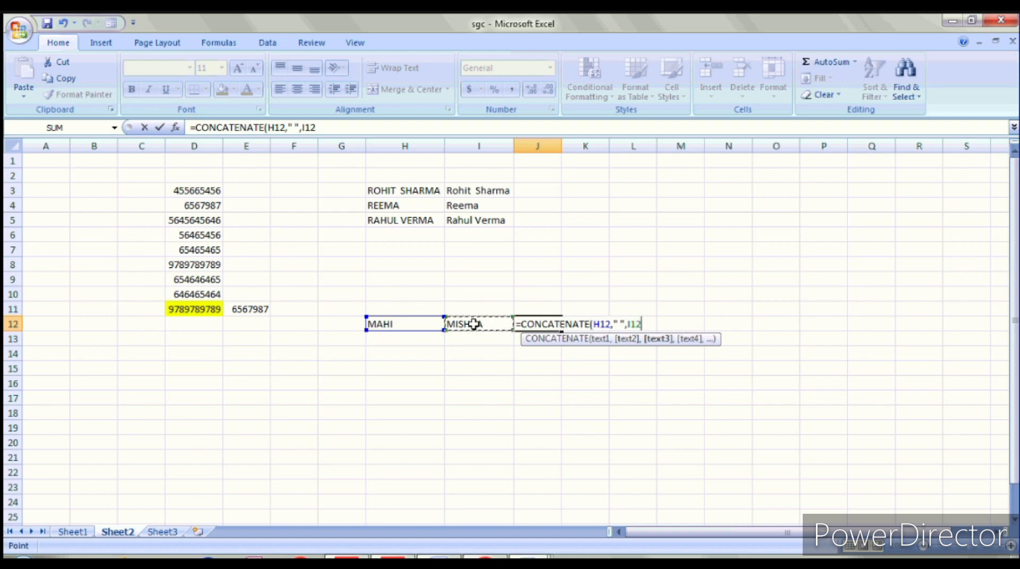
type(")")
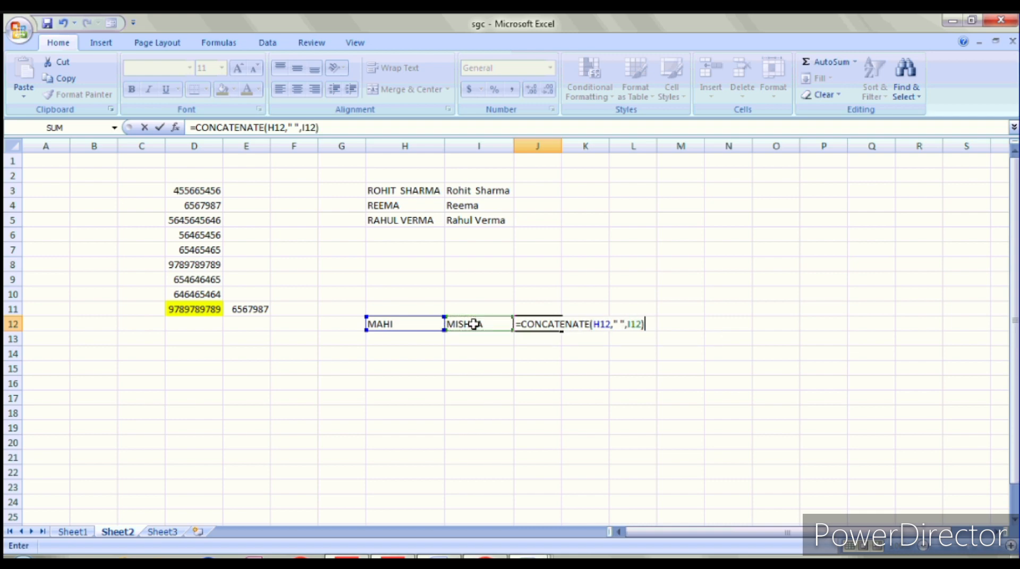
key("Return")
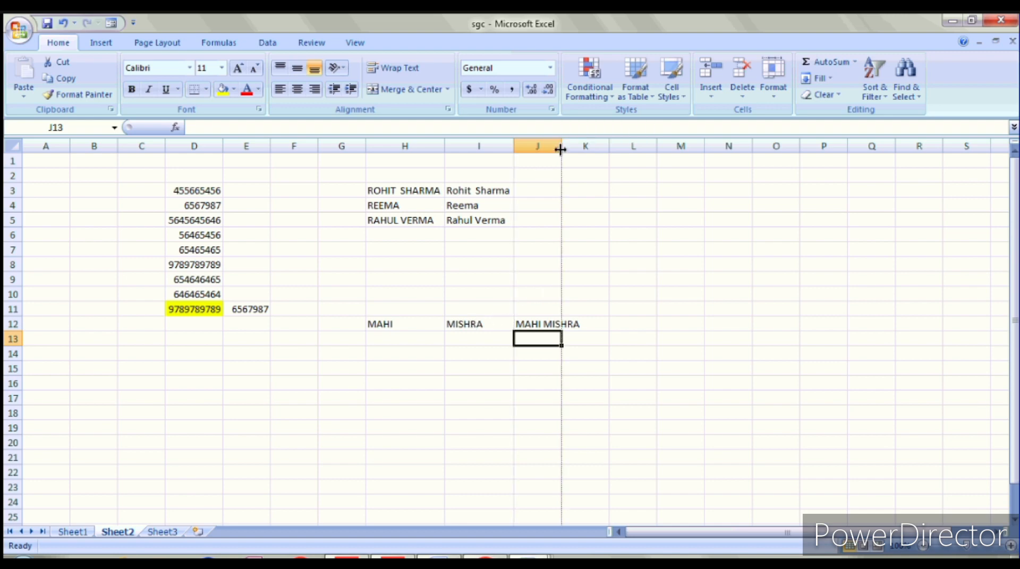
double_click(561, 146)
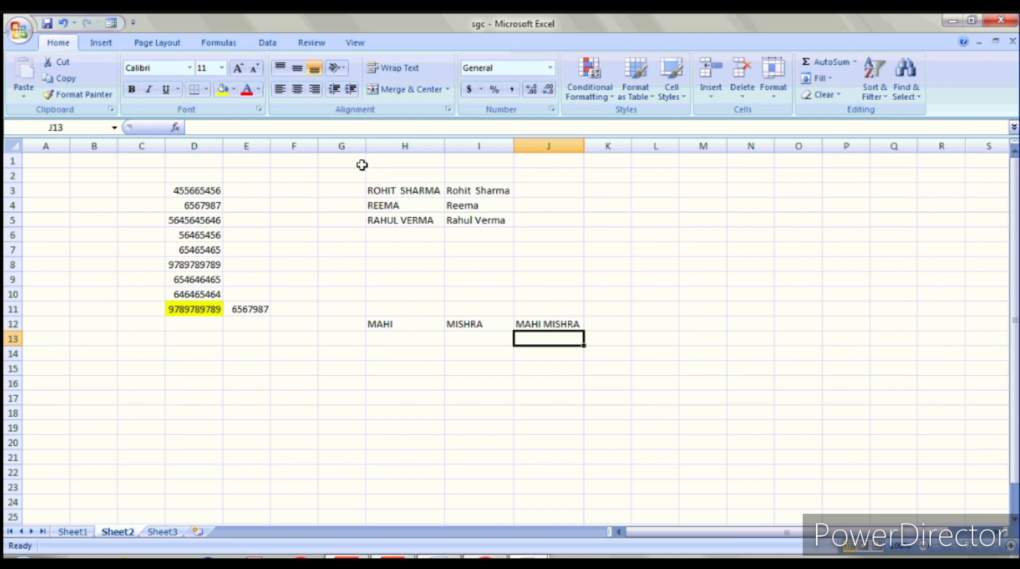
Step: Apply a Data Validation list of MR, MISS, MIS to cells G3:G5
left_click(348, 188)
left_click_drag(348, 188, 319, 224)
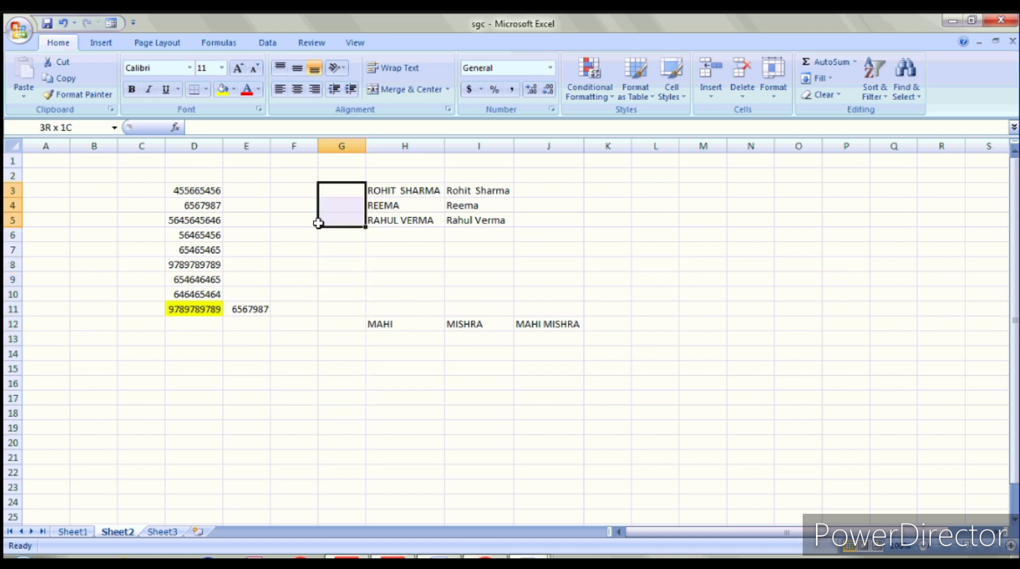
left_click_drag(318, 224, 319, 227)
left_click(268, 44)
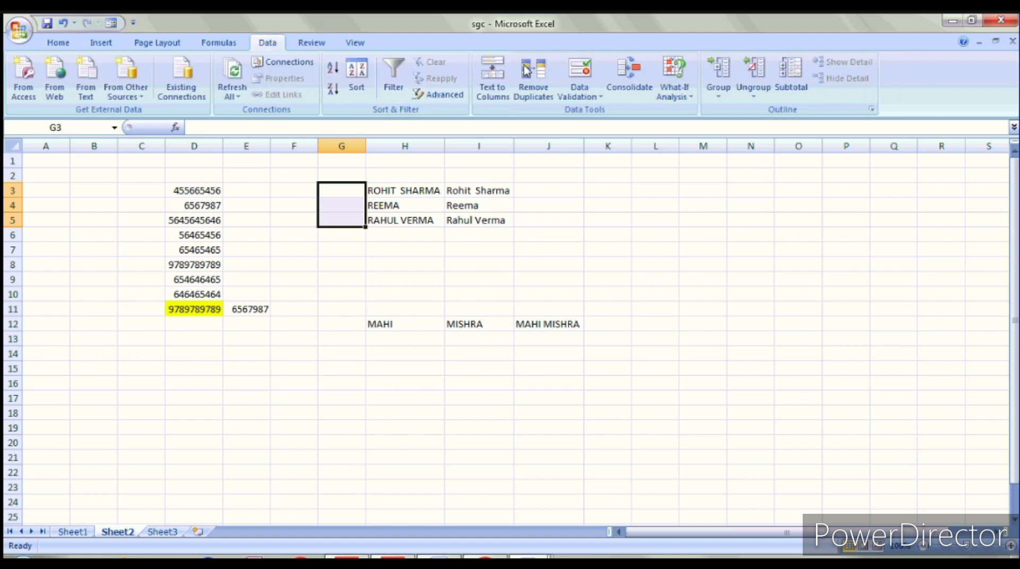
left_click(586, 99)
left_click(610, 110)
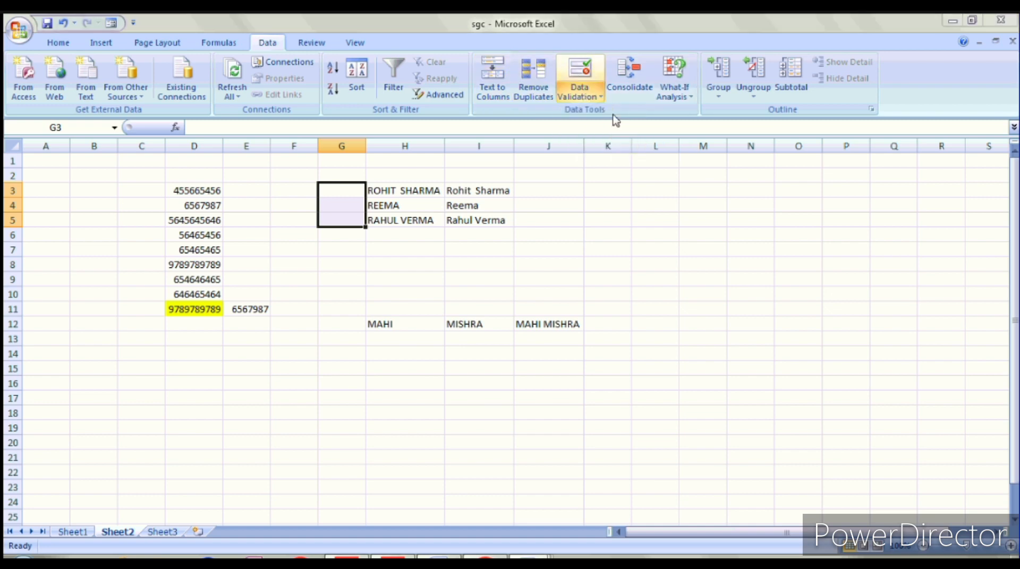
left_click(637, 267)
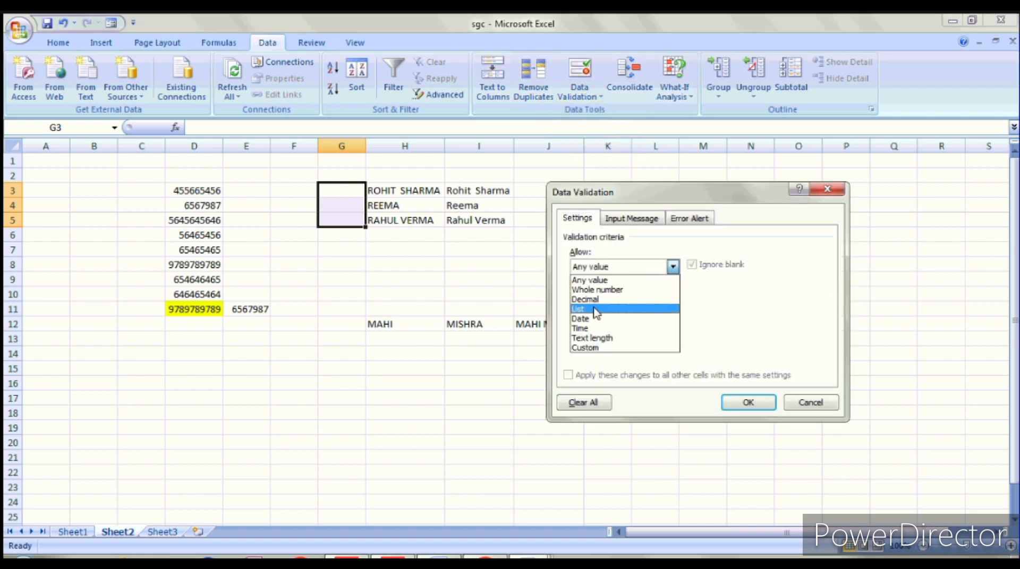
left_click(596, 311)
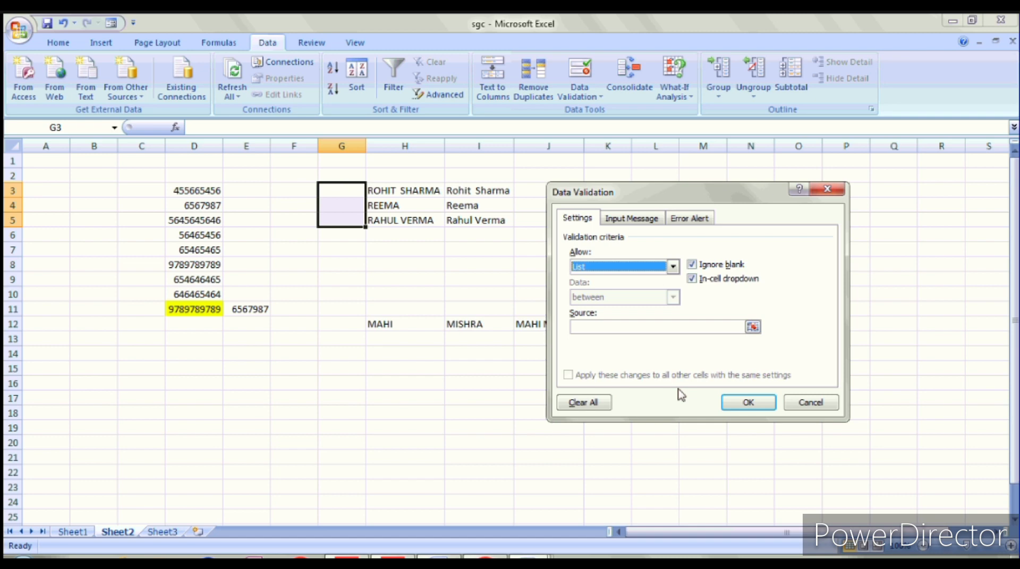
left_click(583, 322)
type("MR, ")
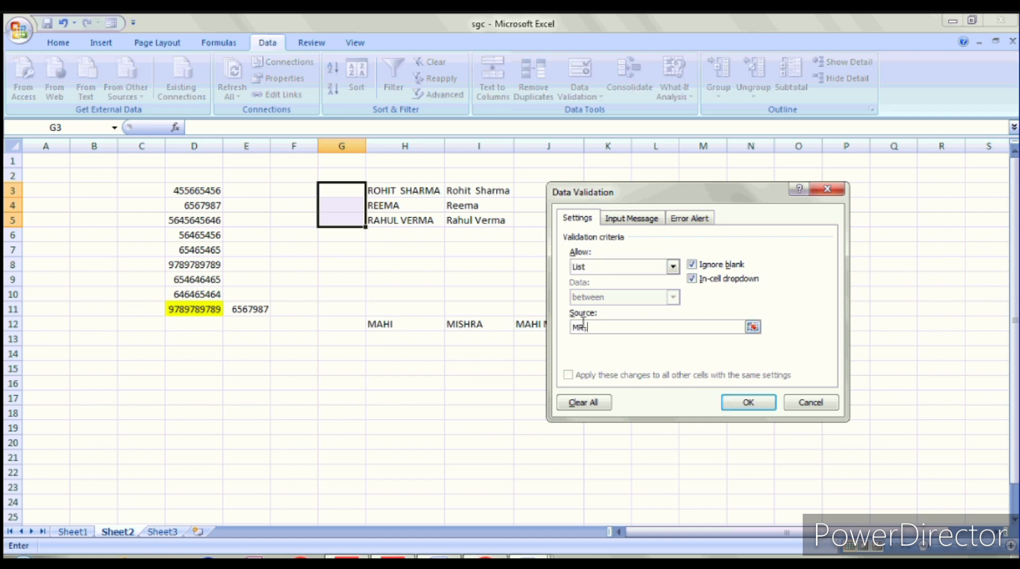
type("MISS, MIS")
key("Return")
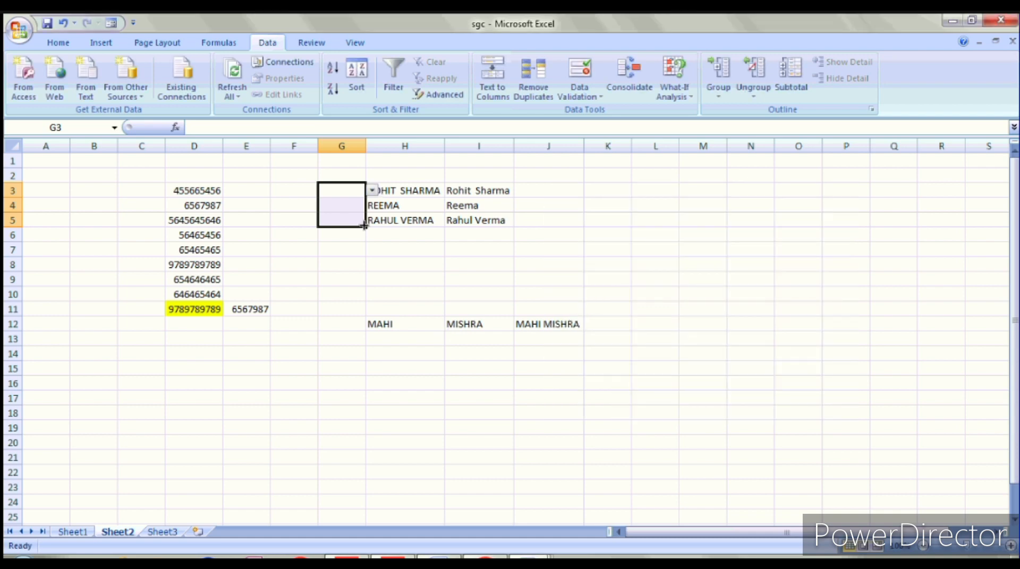
Step: Pick MR in G3 and MISS in G4 from the dropdown, then save the workbook
left_click(357, 249)
left_click(352, 194)
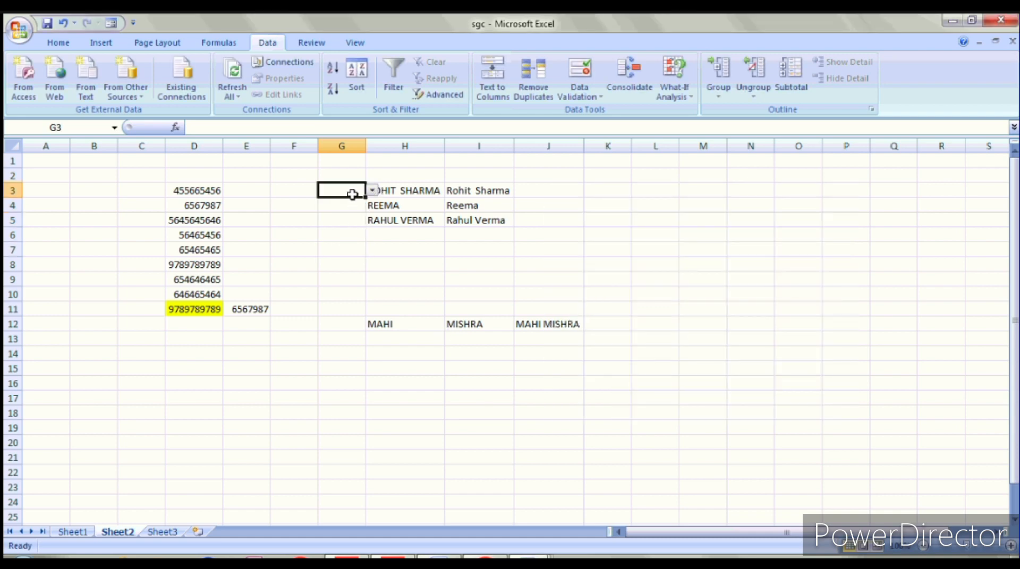
left_click(373, 190)
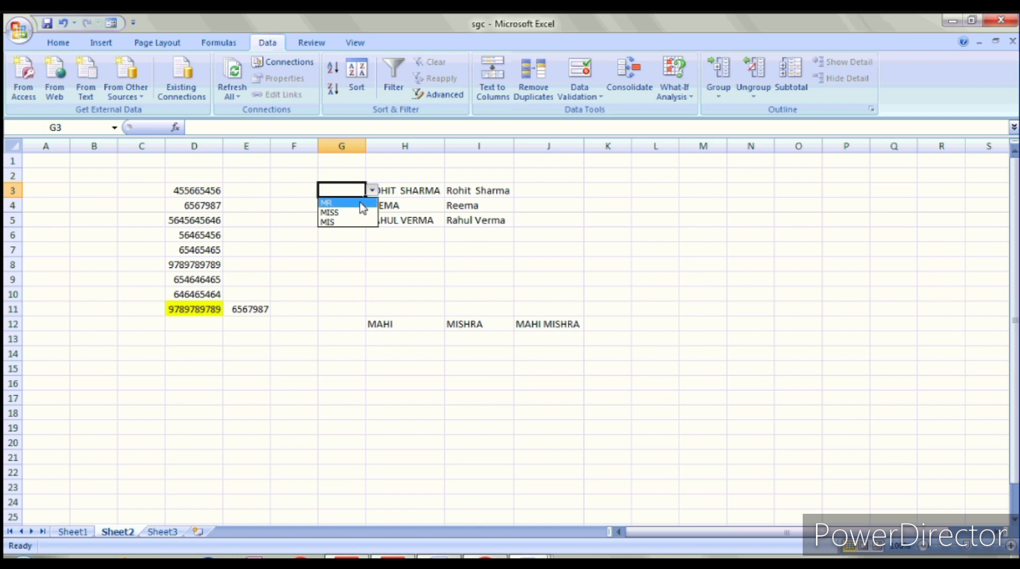
left_click(361, 204)
left_click(357, 203)
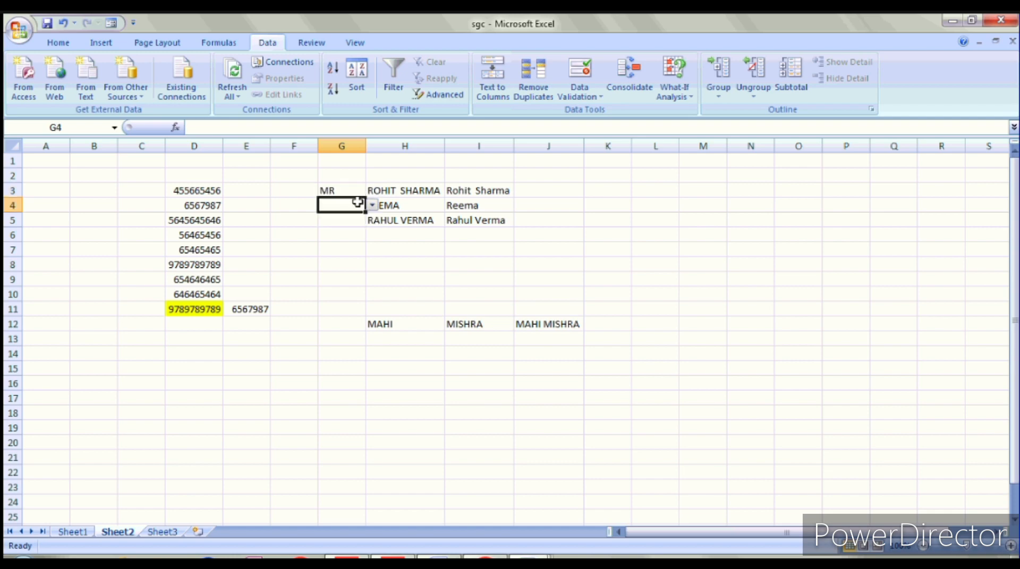
left_click(372, 205)
left_click(350, 223)
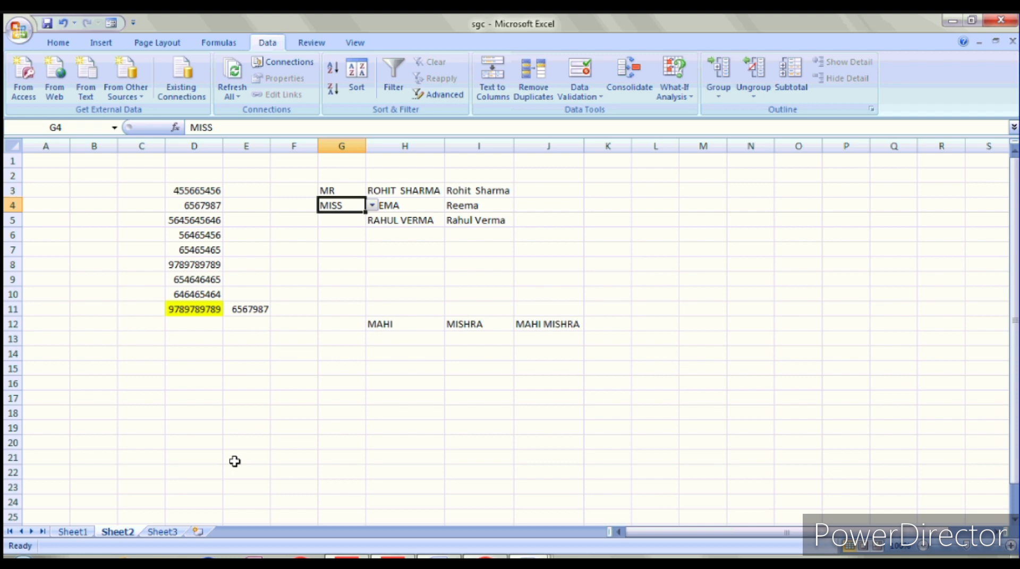
key("ctrl+s")
left_click(193, 323)
type("=SUM")
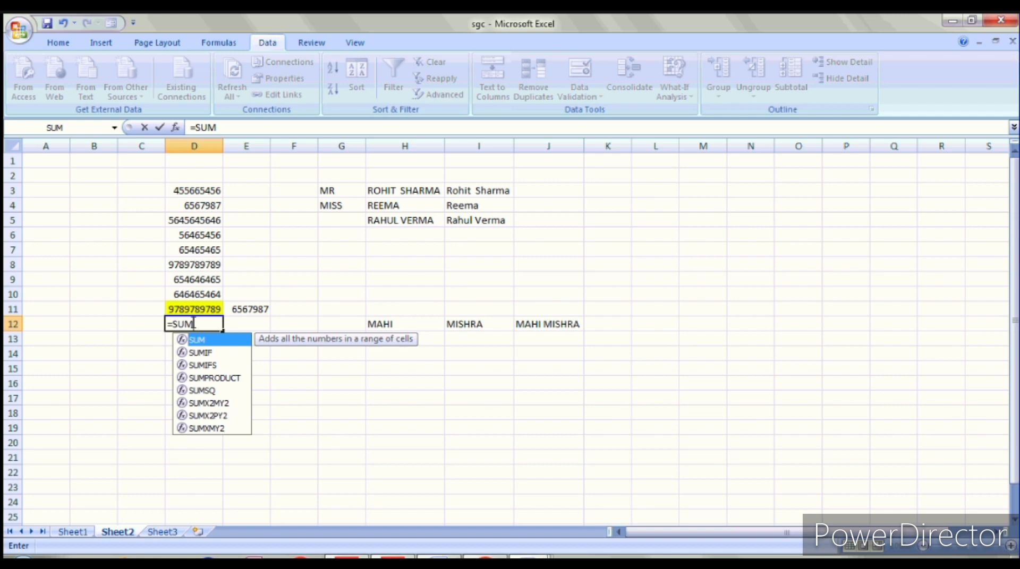
type("(")
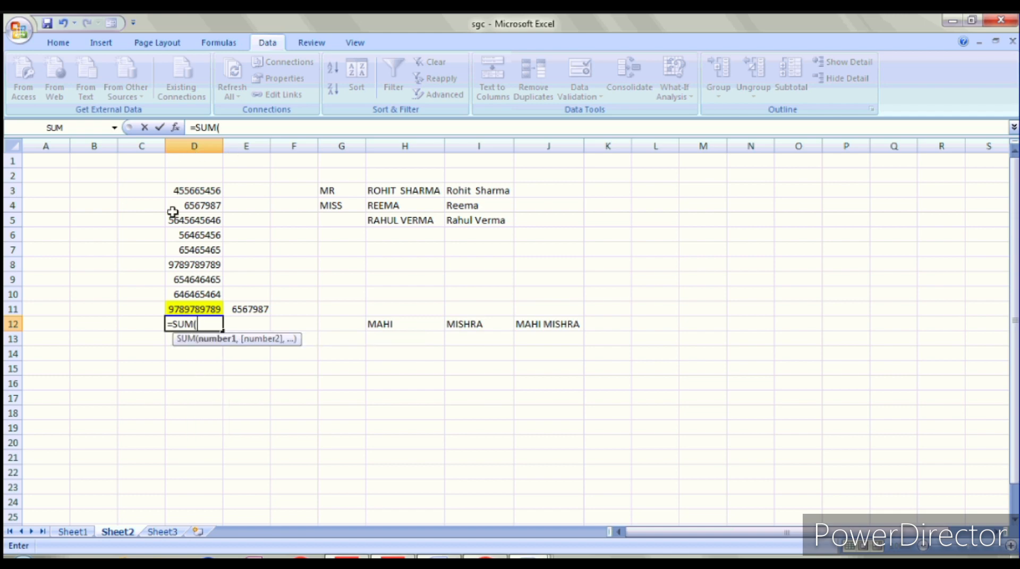
left_click_drag(180, 191, 188, 303)
key("alt")
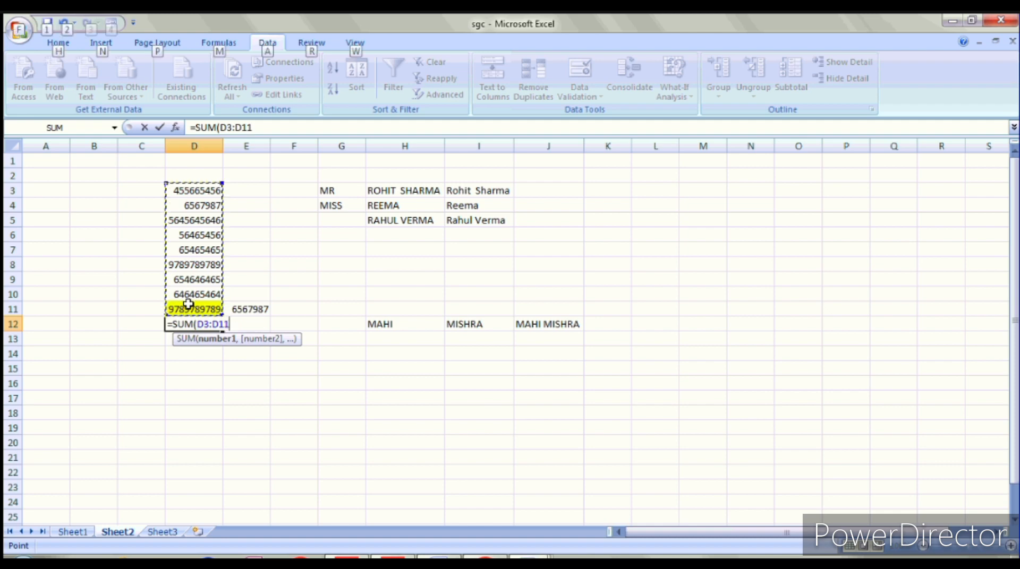
key("alt")
key("Return")
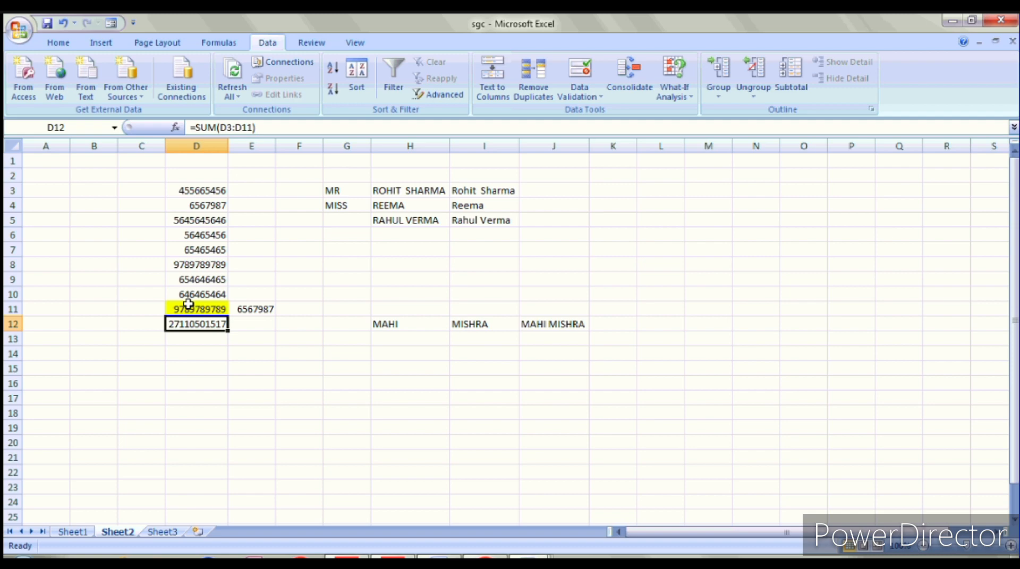
left_click(337, 263)
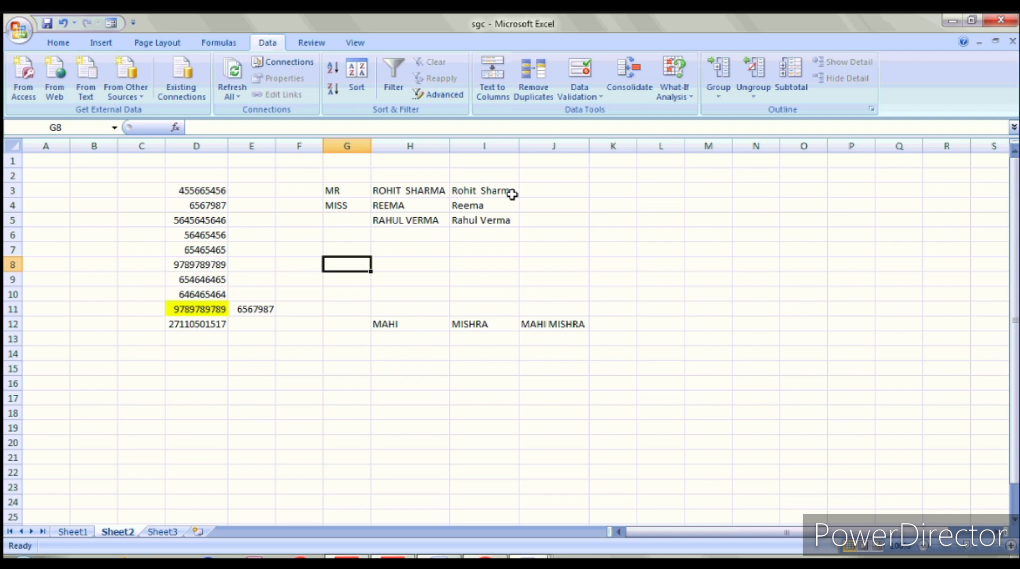
Step: Enter =UPPER(I3) in J3 to show I3's name in all capitals
left_click(551, 192)
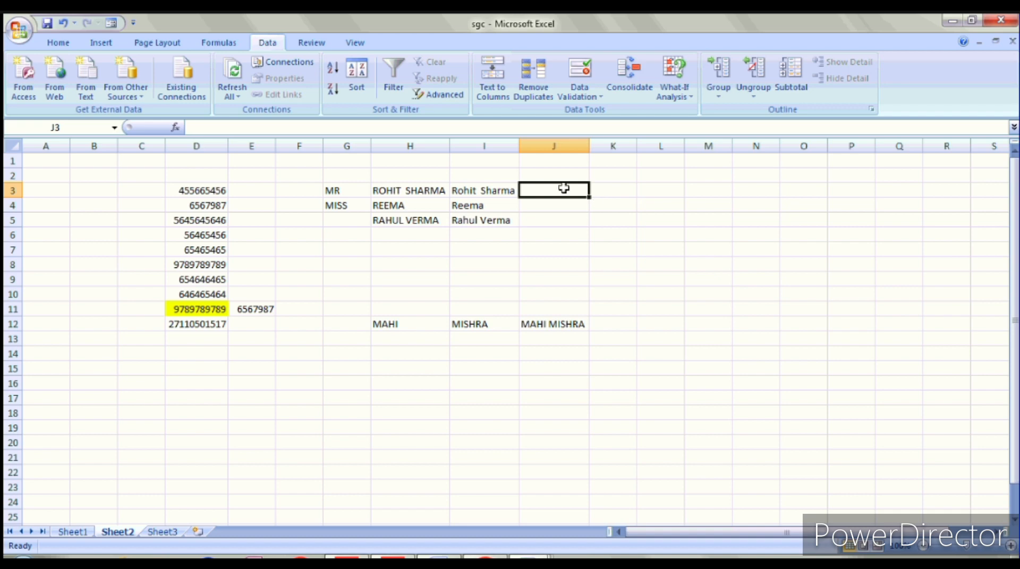
type("=")
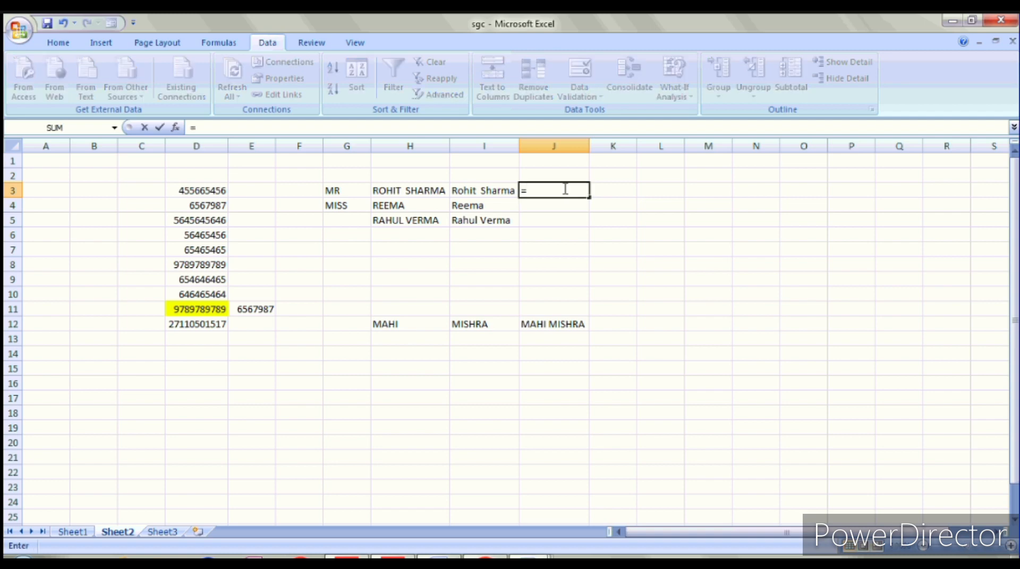
type("U")
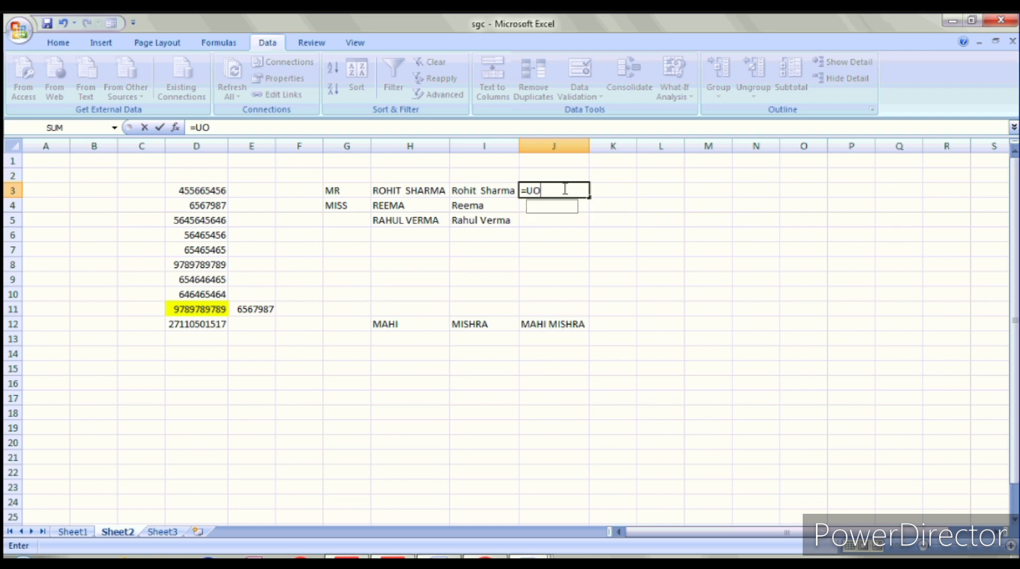
type("PP")
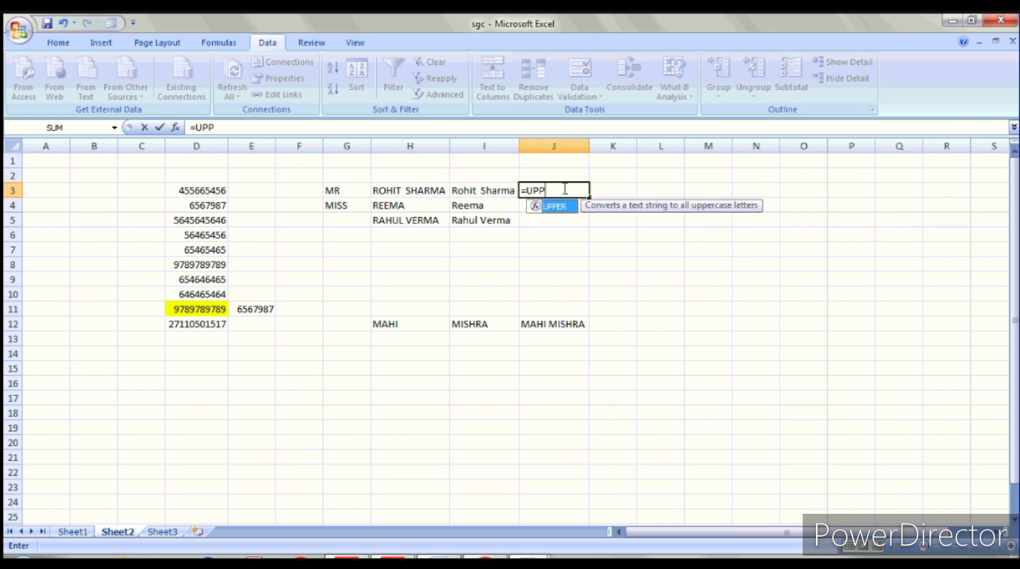
double_click(563, 208)
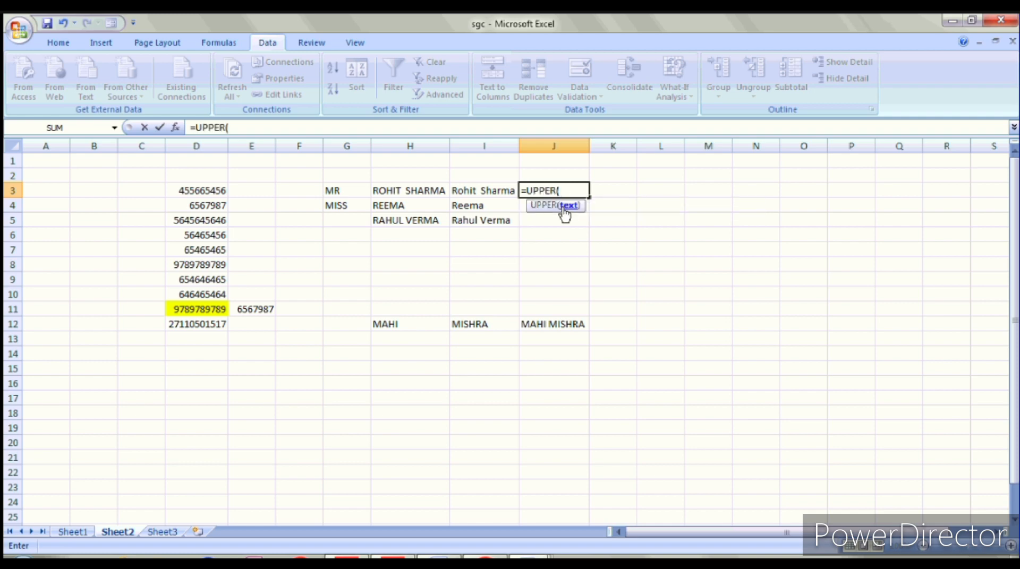
left_click(484, 195)
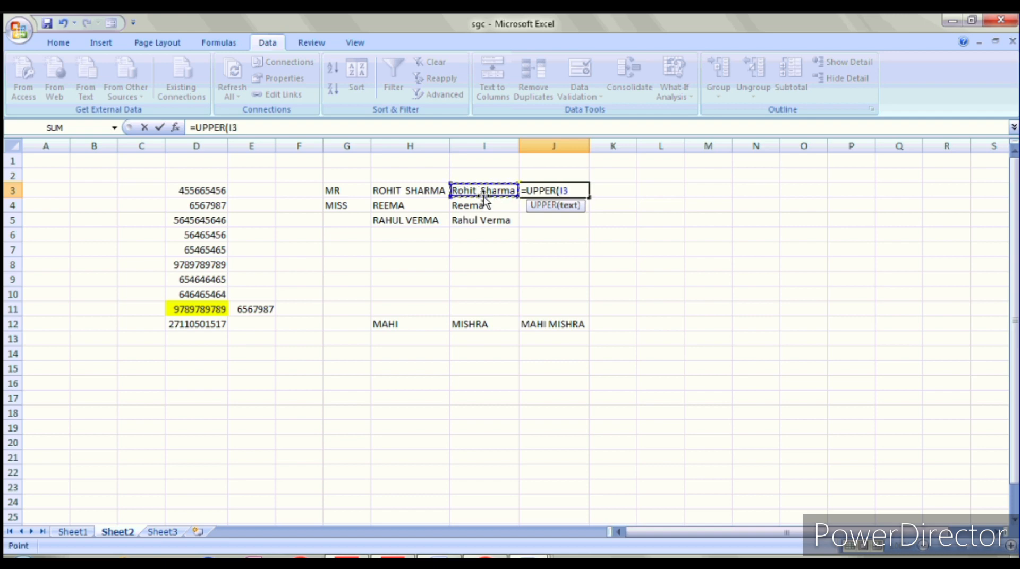
type(")")
key("Return")
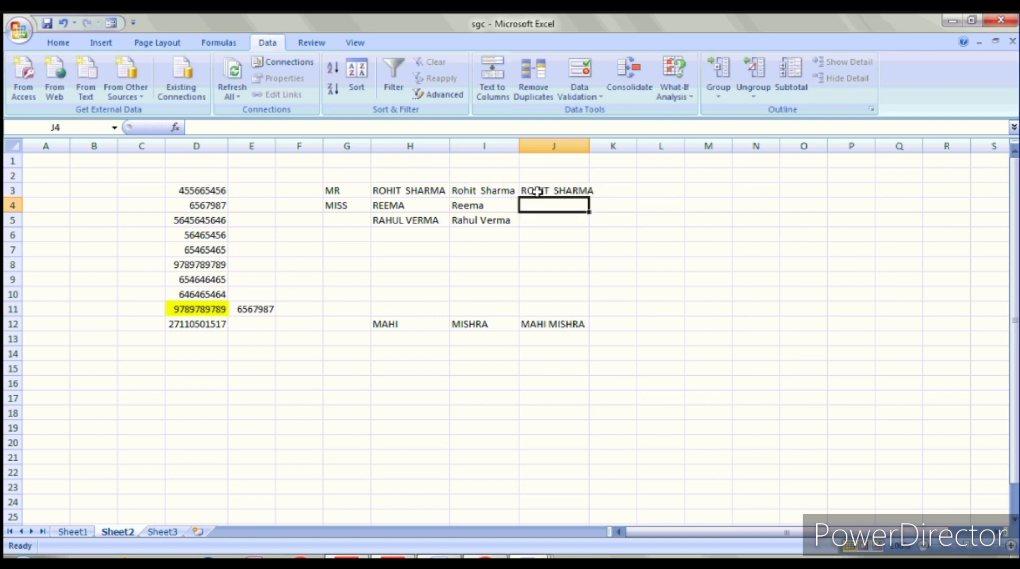
left_click(629, 188)
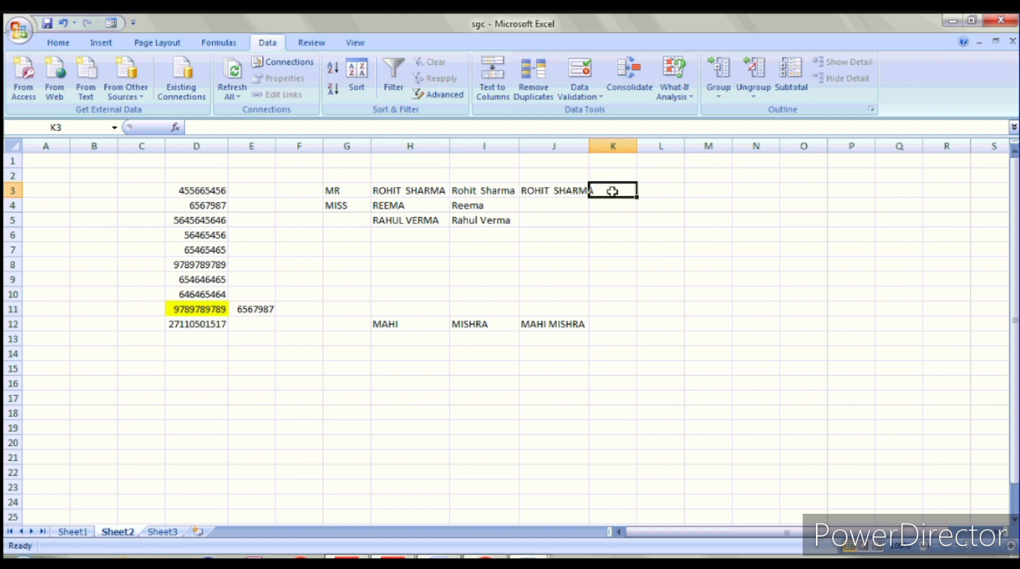
Step: Enter =LOWER(J3) in K3 to show the name in all lowercase
type("=")
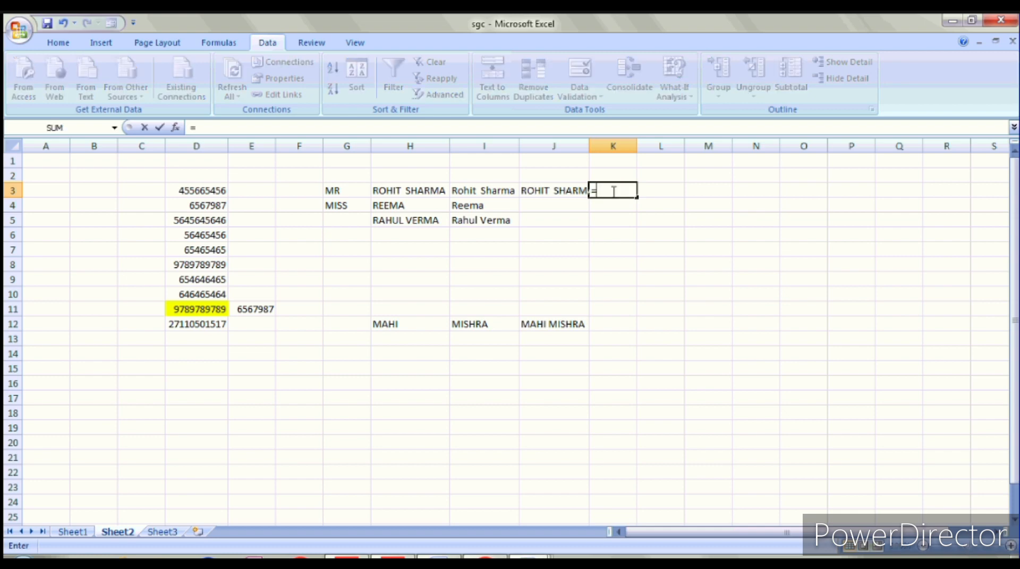
type("LOWER")
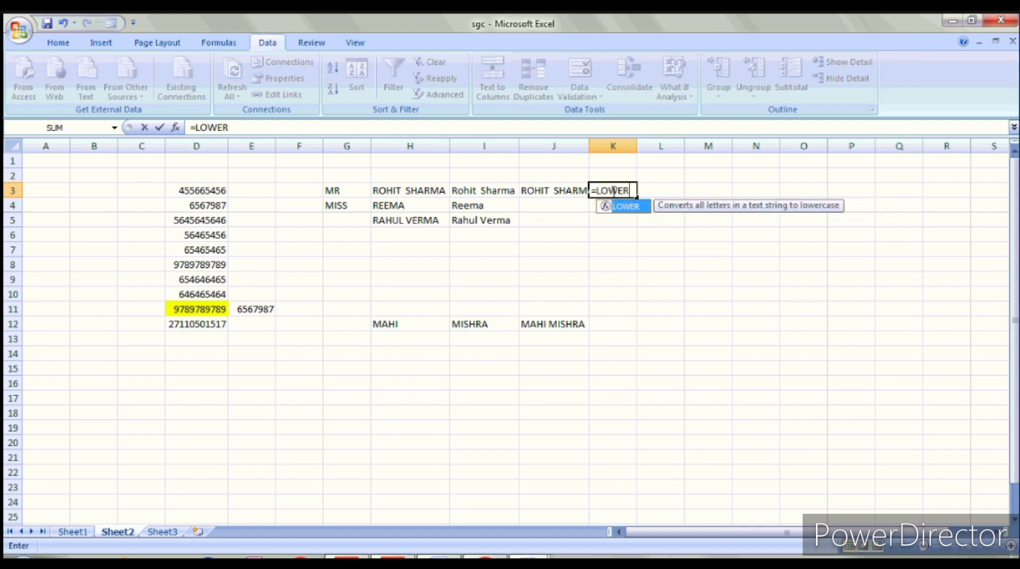
type("(")
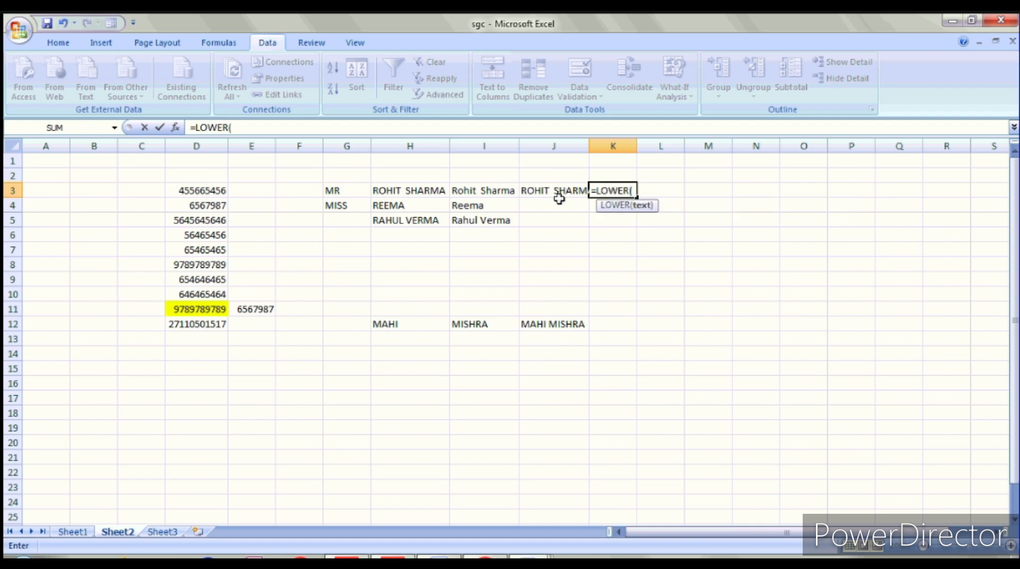
left_click(568, 194)
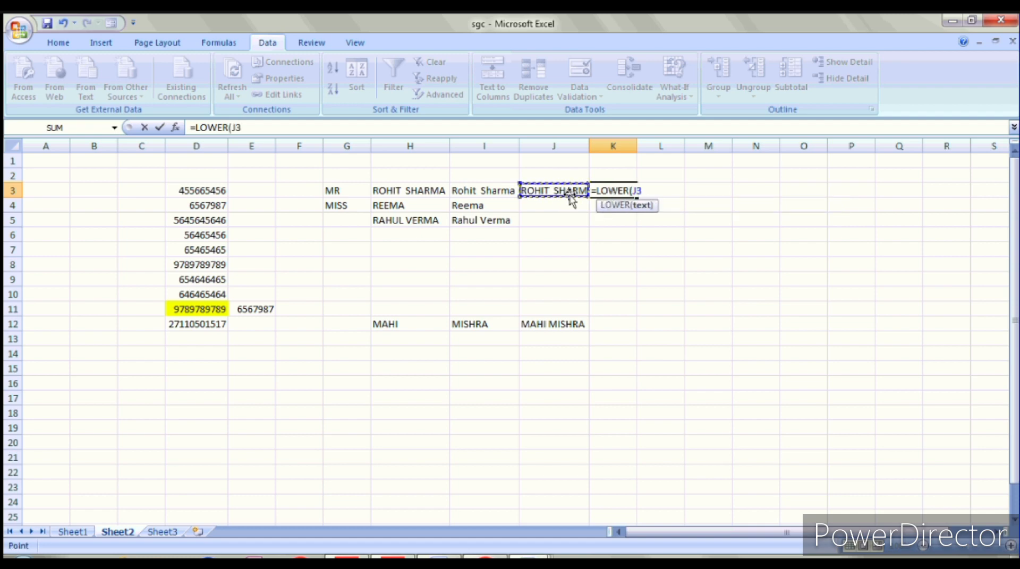
type(")")
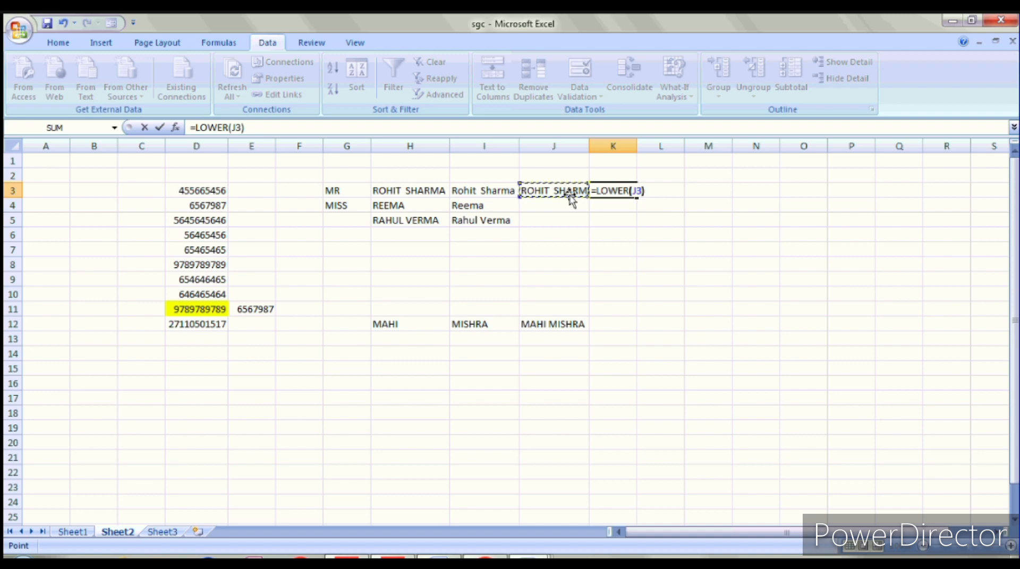
key("Return")
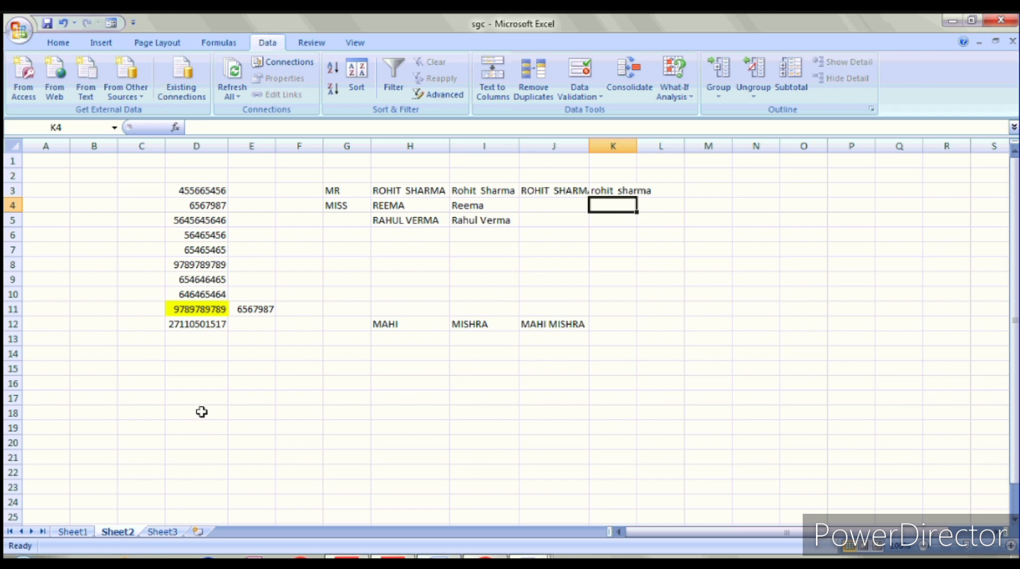
Step: Enter the birth date 1/18/1998 in D15, replacing a mistyped entry
left_click(200, 367)
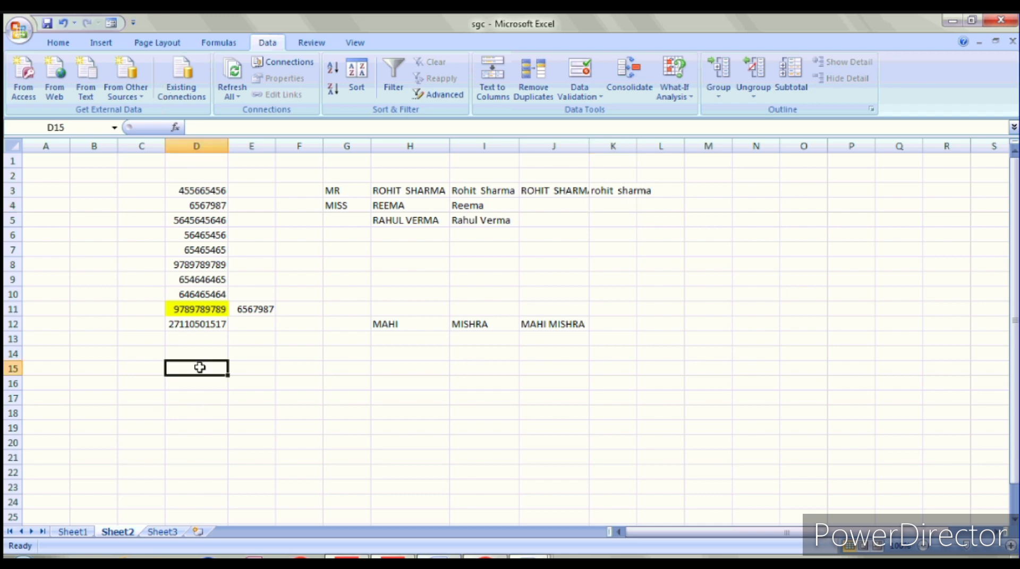
type("07/")
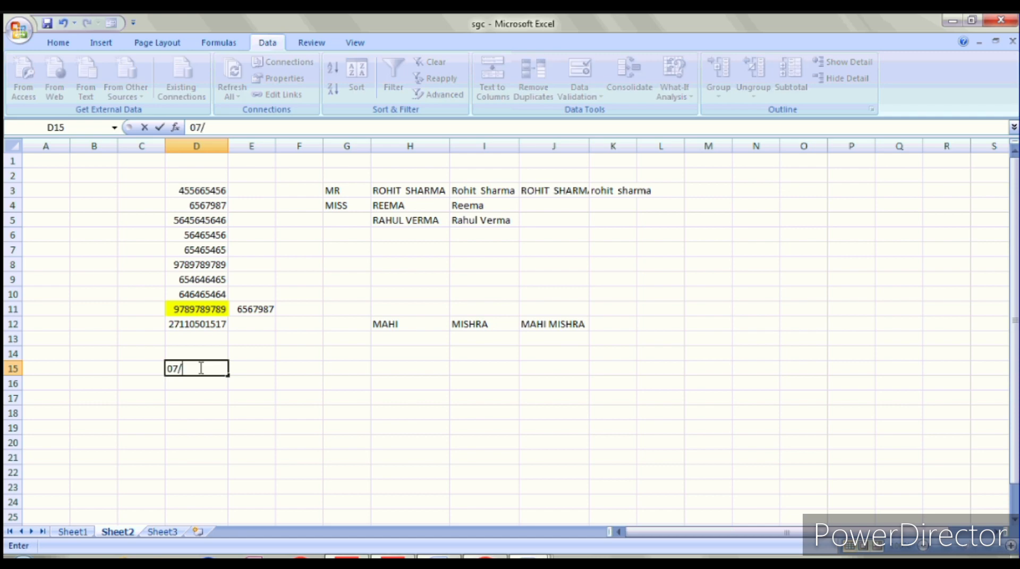
type("08/1")
key("BackSpace")
key("BackSpace")
key("BackSpace")
key("BackSpace")
key("BackSpace")
key("BackSpace")
type("1/18/1998")
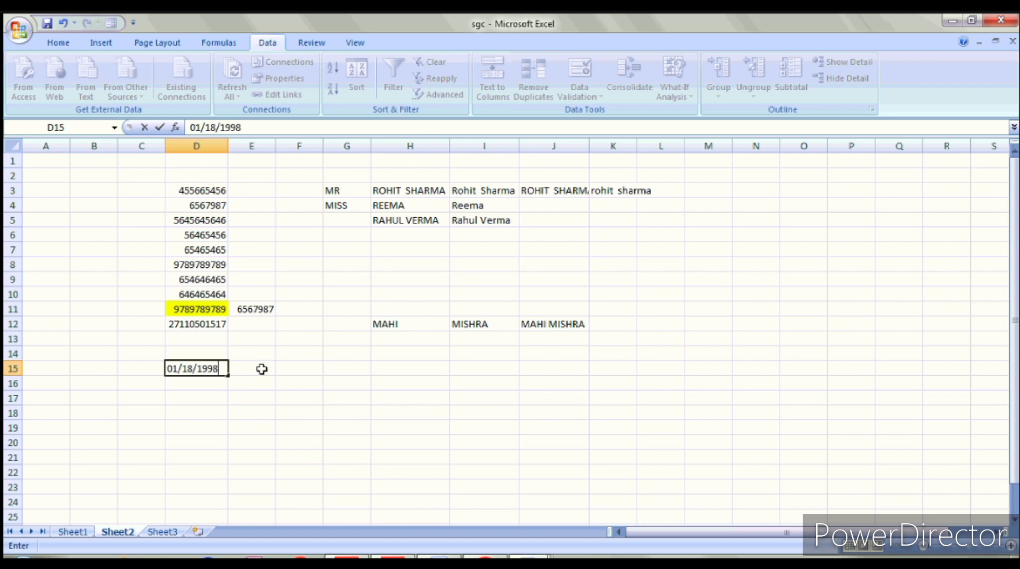
left_click(262, 369)
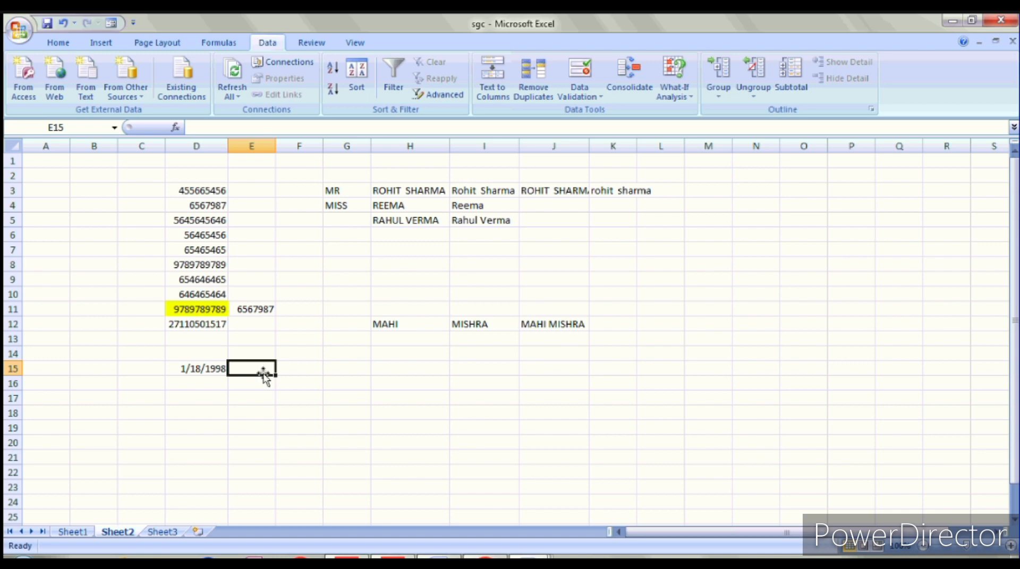
left_click(287, 372)
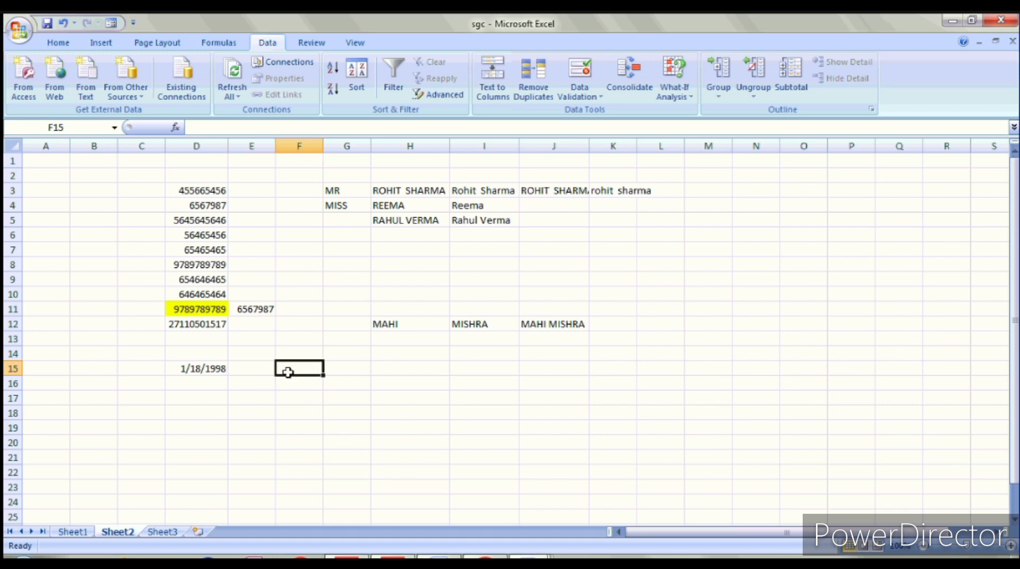
left_click(252, 367)
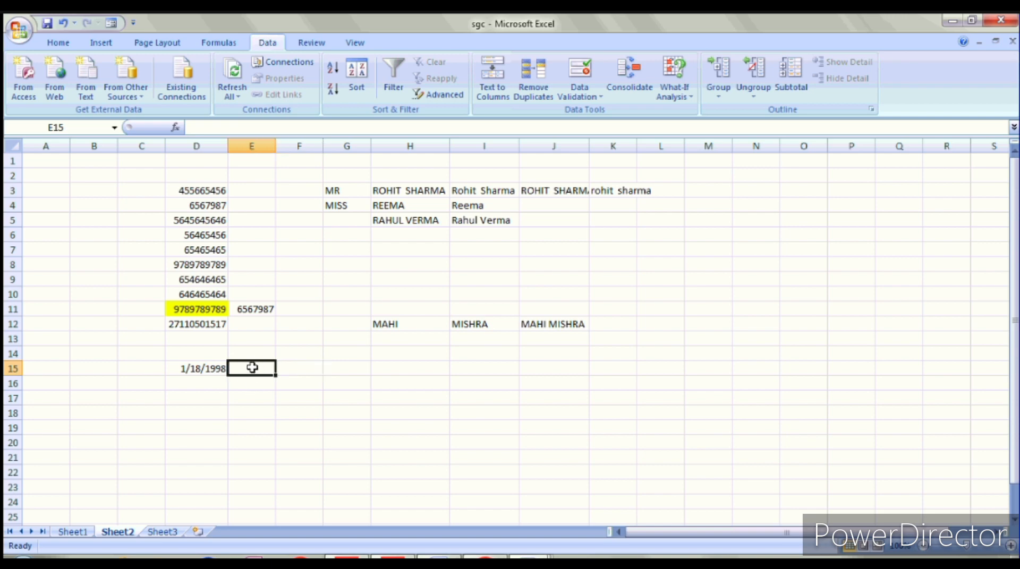
Step: Compute the age 26 with =DATEDIF(D15,TODAY(),"Y") in E15 and insert today's date in E16
type("=")
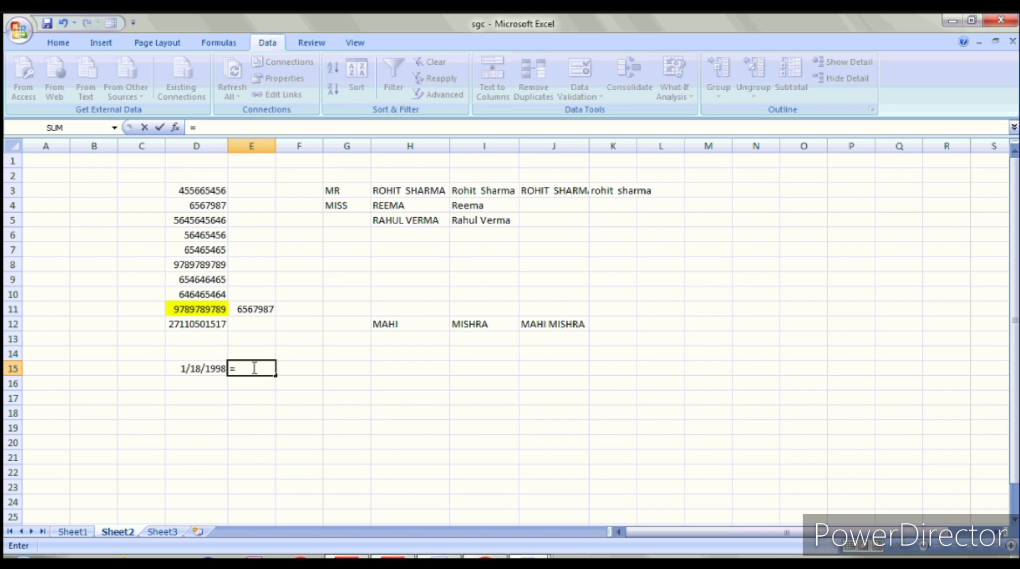
type("DATEDIF(")
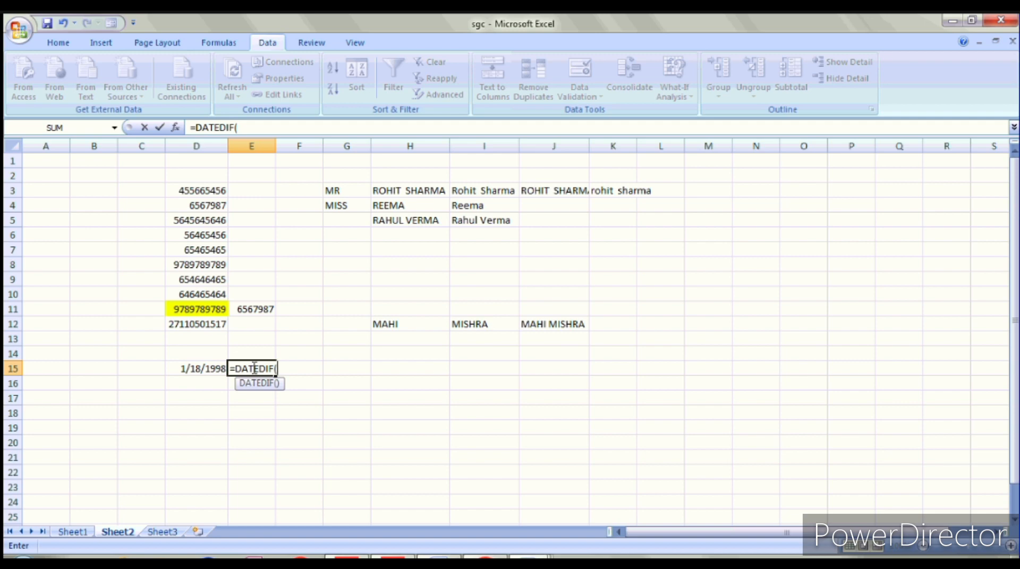
left_click(196, 369)
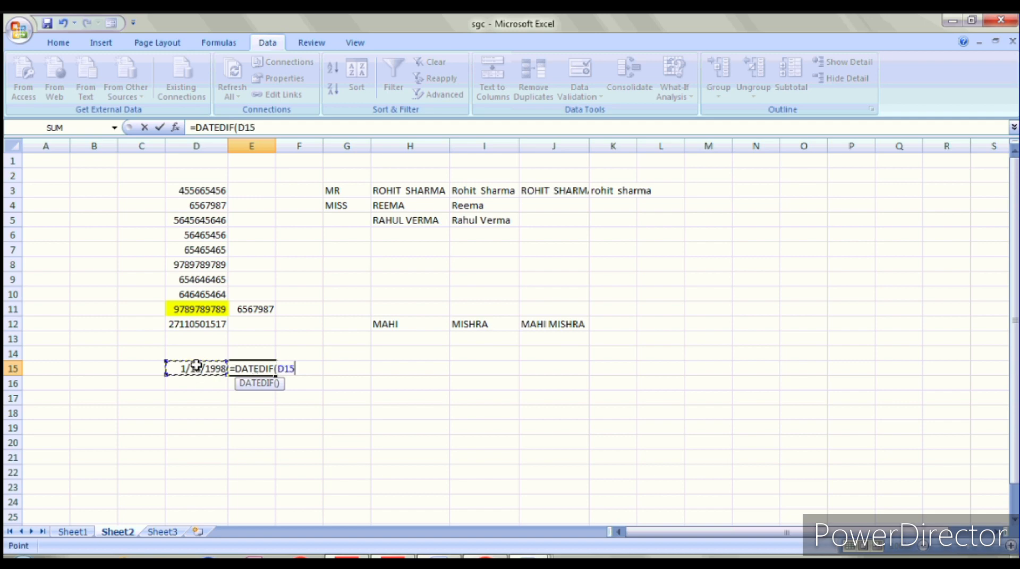
type(",TODAY")
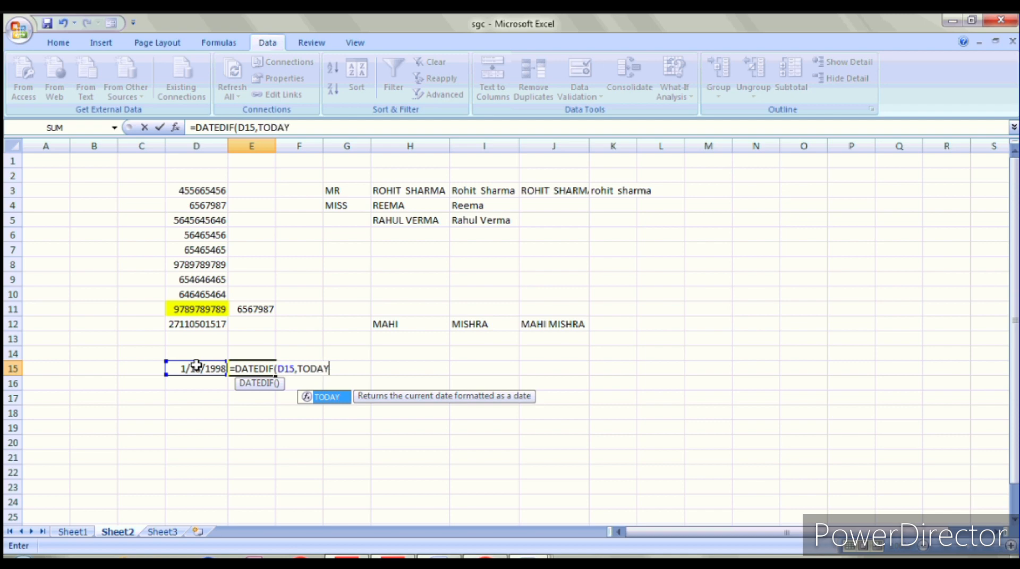
type("()")
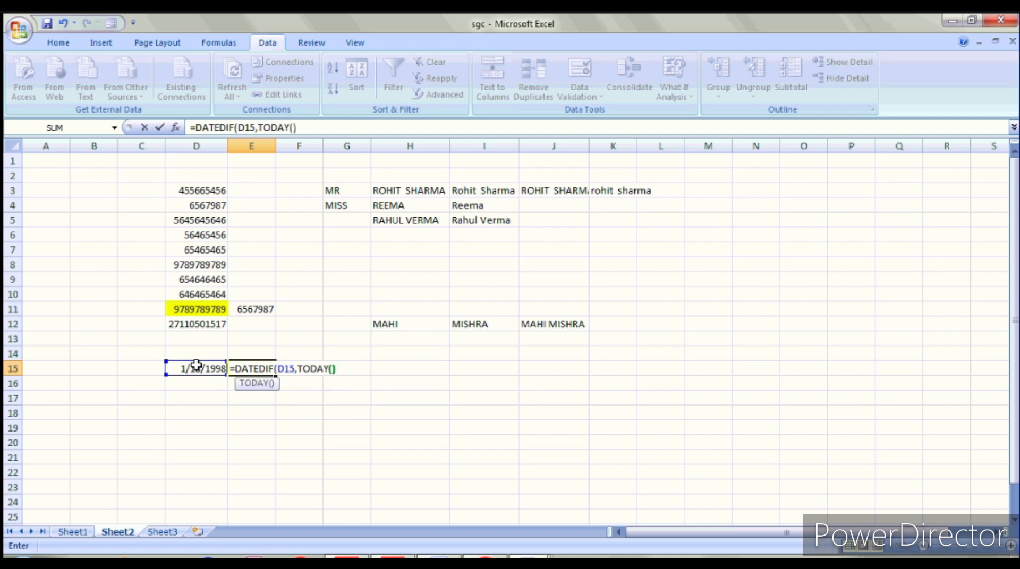
type(",\"Y\"")
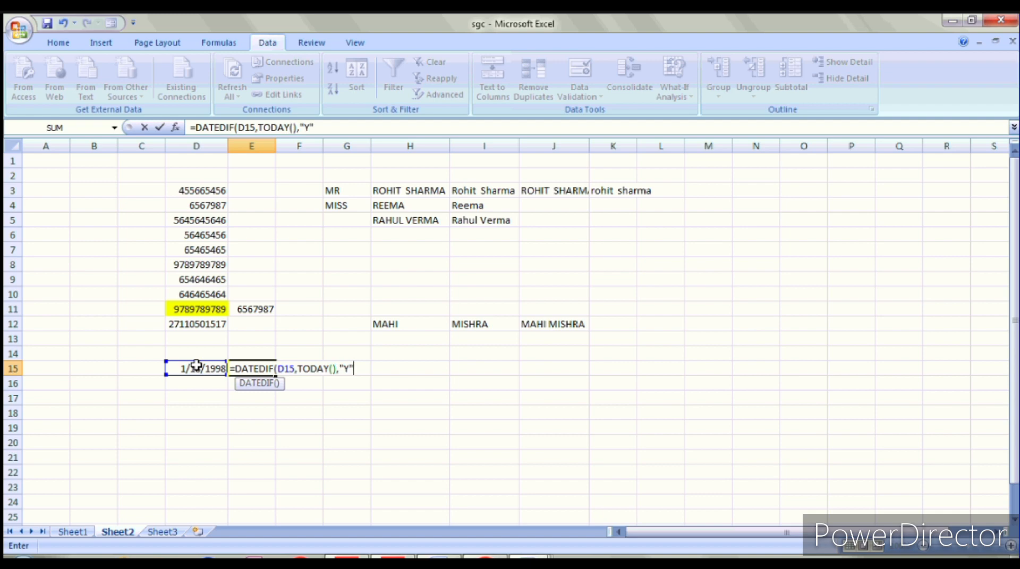
key("Return")
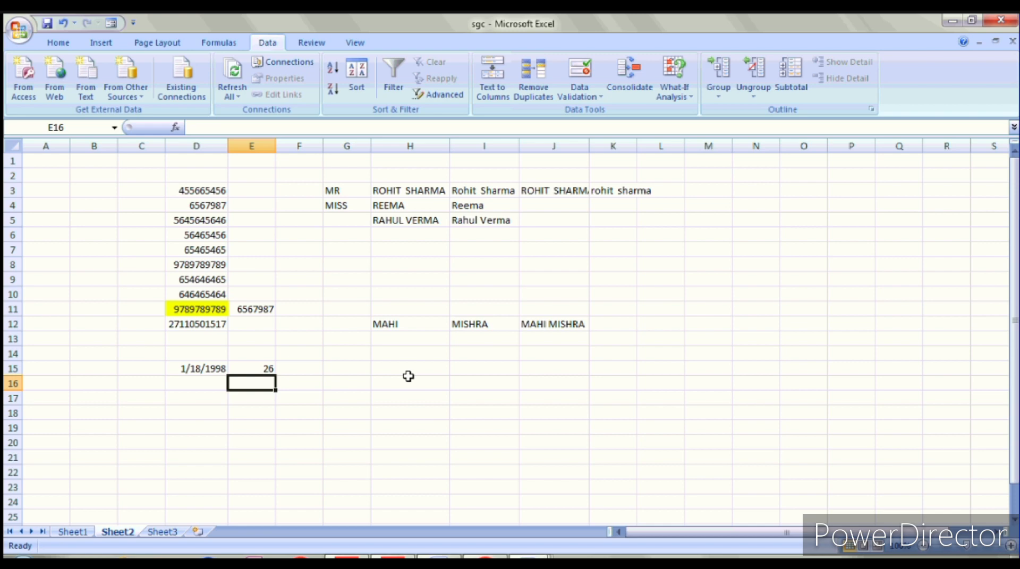
key("ctrl+semicolon")
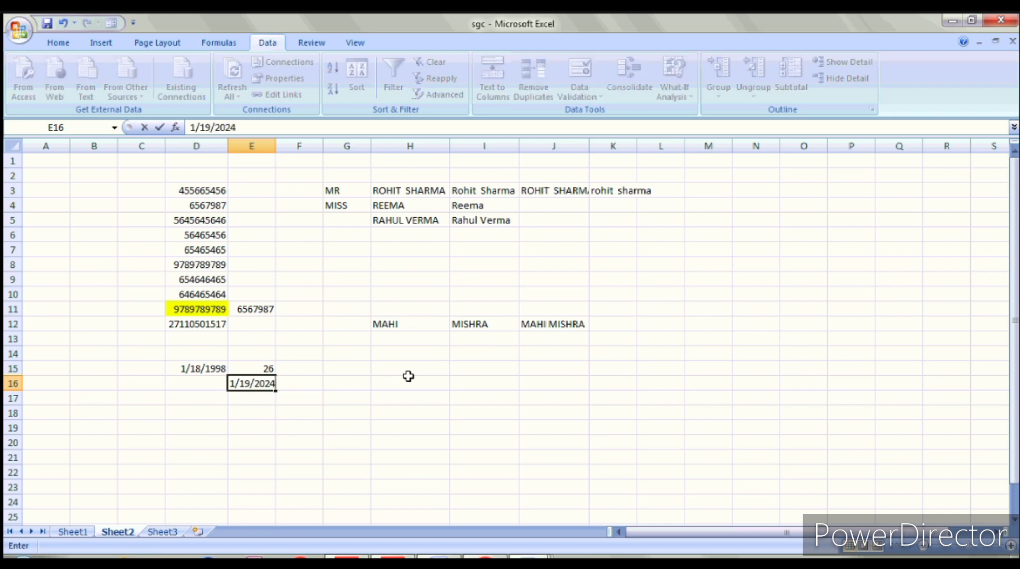
Step: Insert today's date 1/19/2024 in H16 and the current time 2:27 PM in H17
left_click(413, 383)
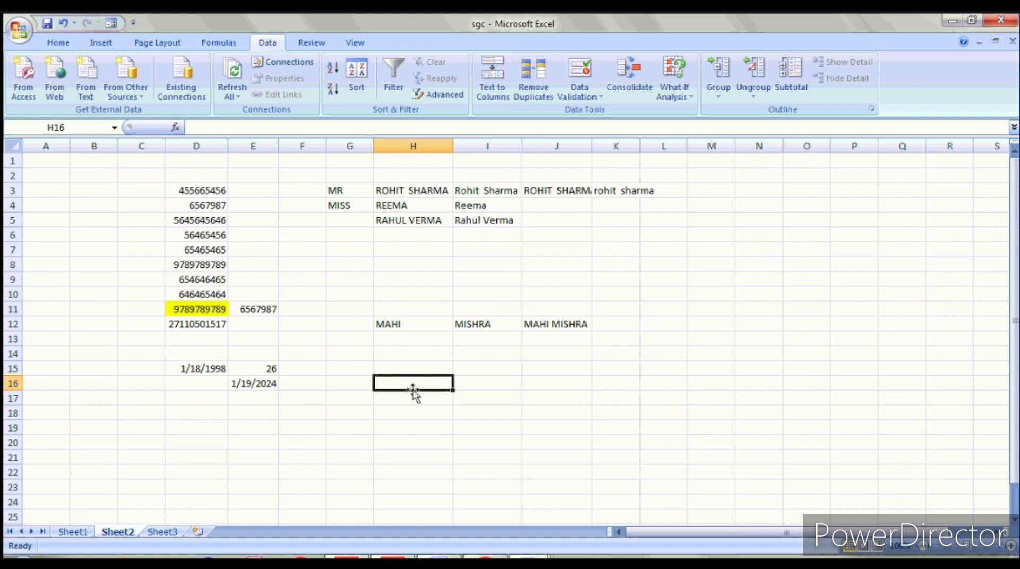
key("ctrl+semicolon")
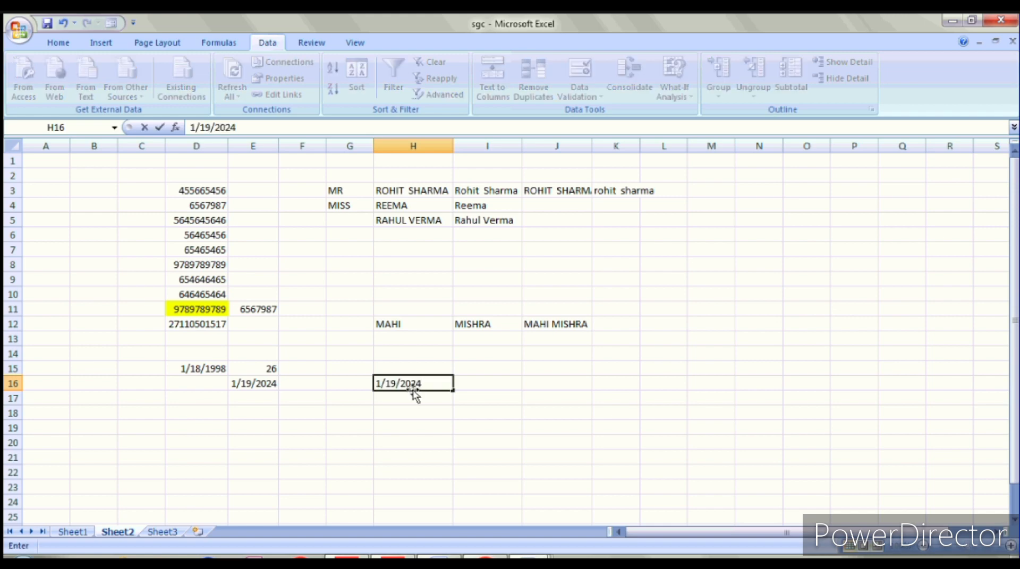
key("Return")
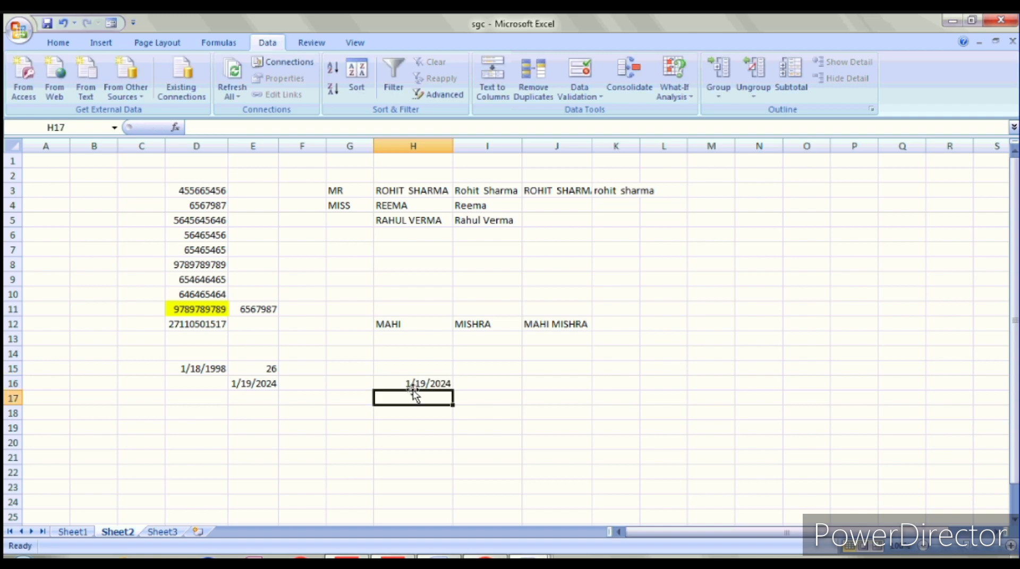
key("ctrl+shift+semicolon")
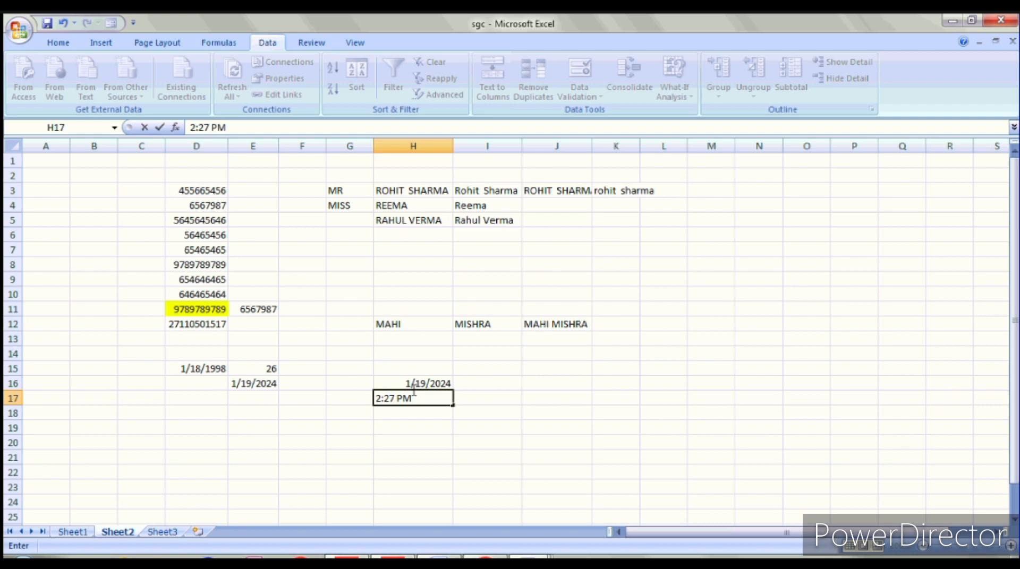
left_click(535, 395)
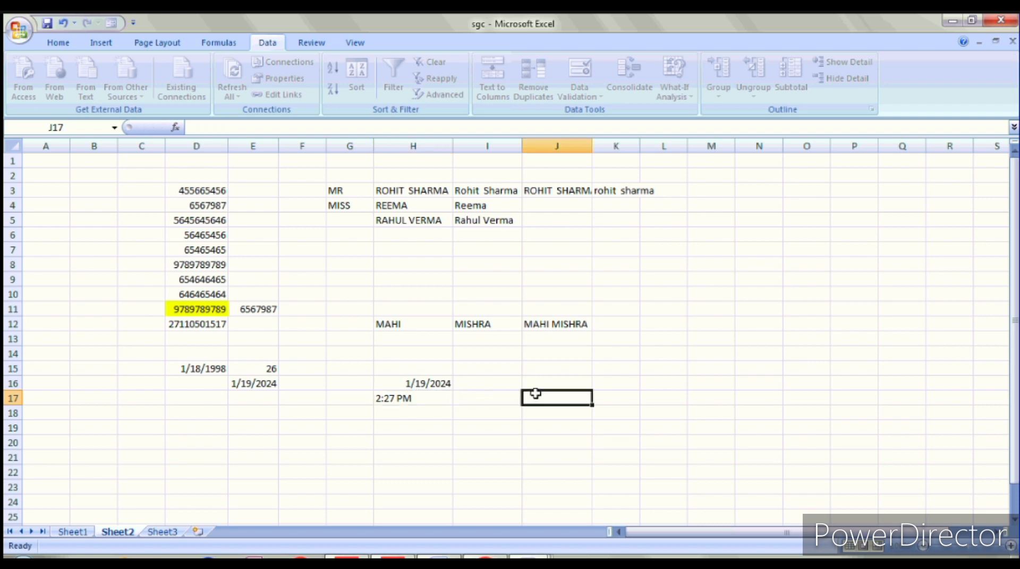
left_click(465, 191)
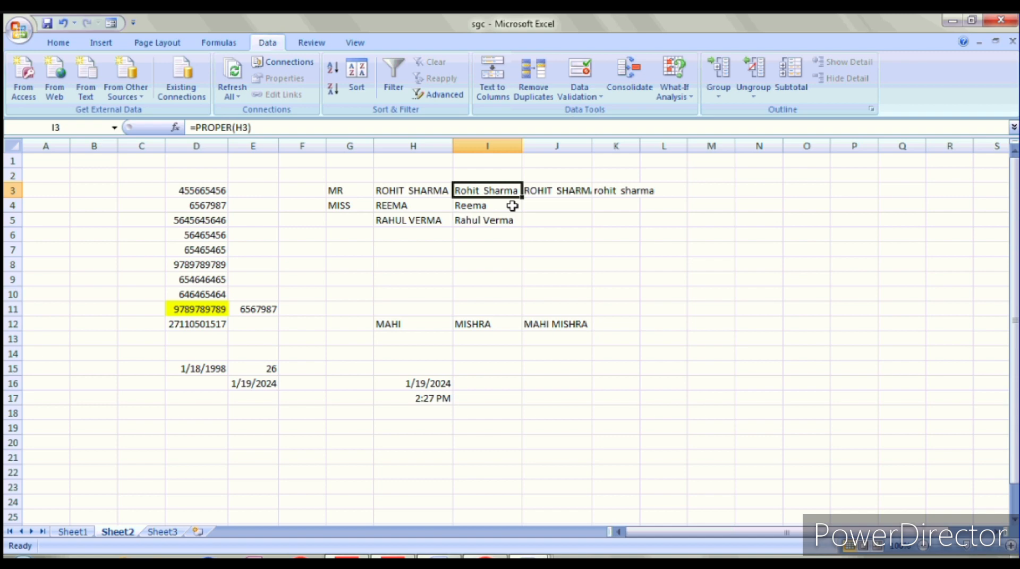
Step: Insert an entire blank column at I, shifting the proper-case names and following data right
key("ctrl+shift+plus")
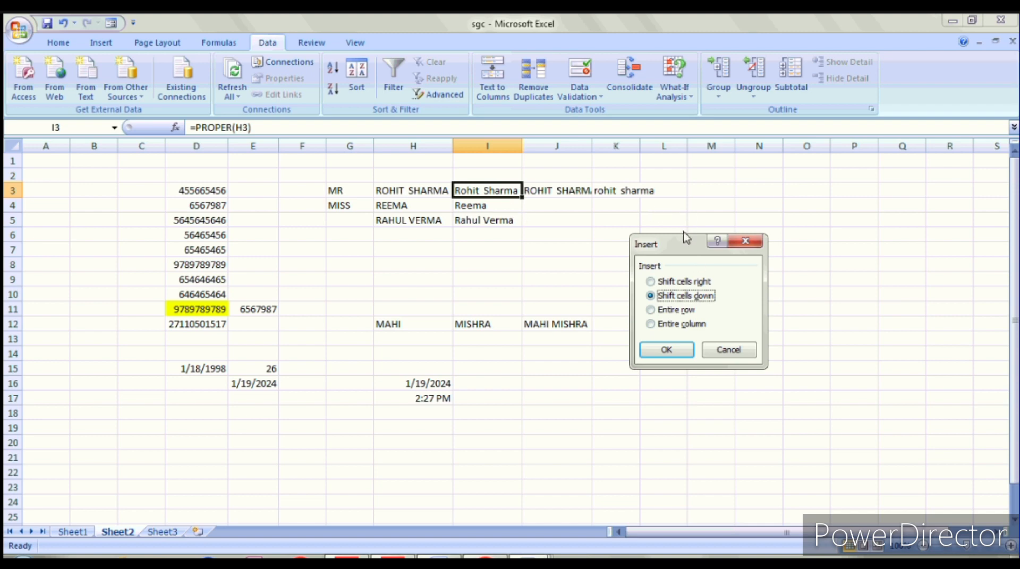
left_click_drag(685, 245, 679, 244)
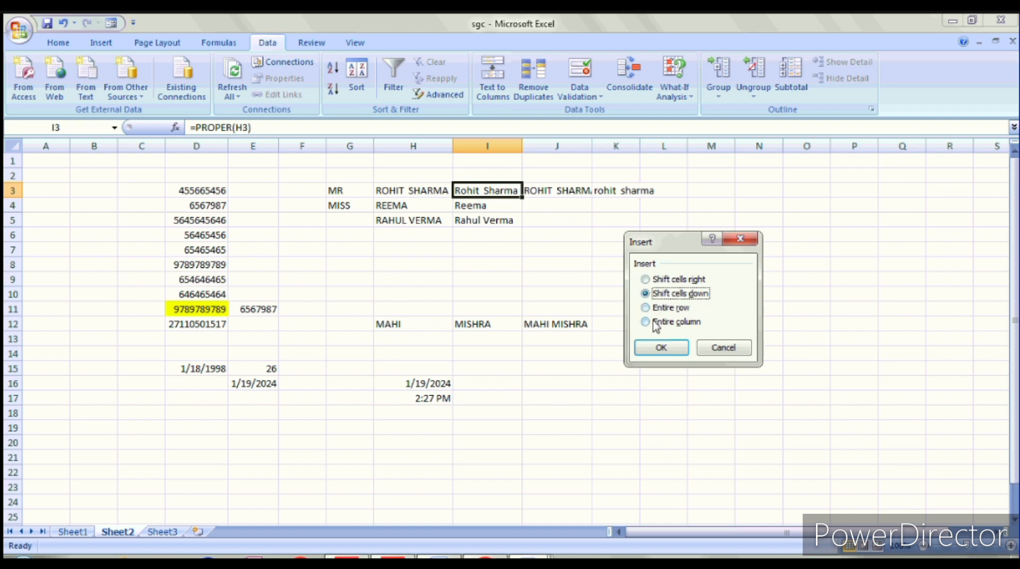
left_click(646, 309)
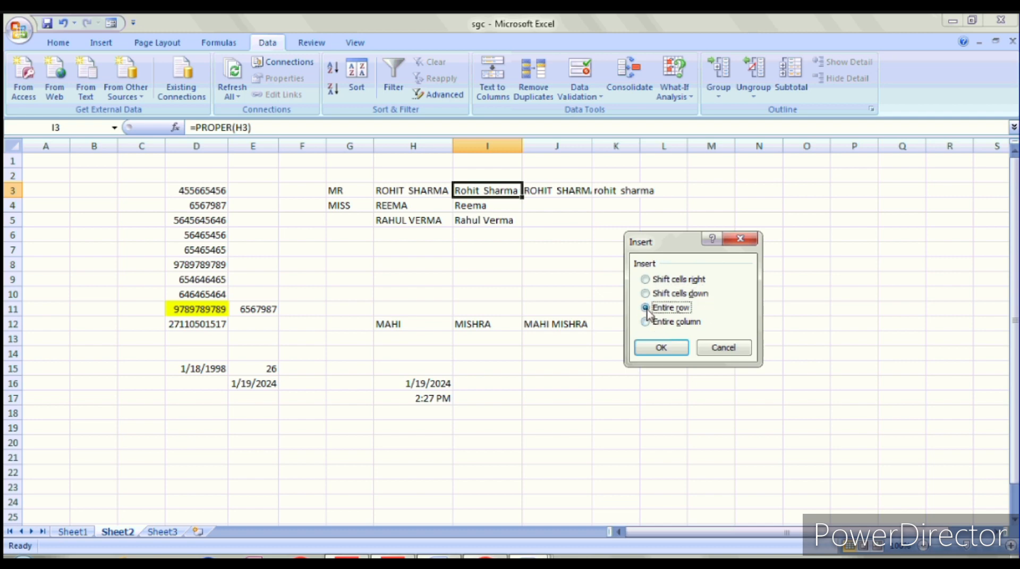
left_click(649, 321)
left_click(681, 349)
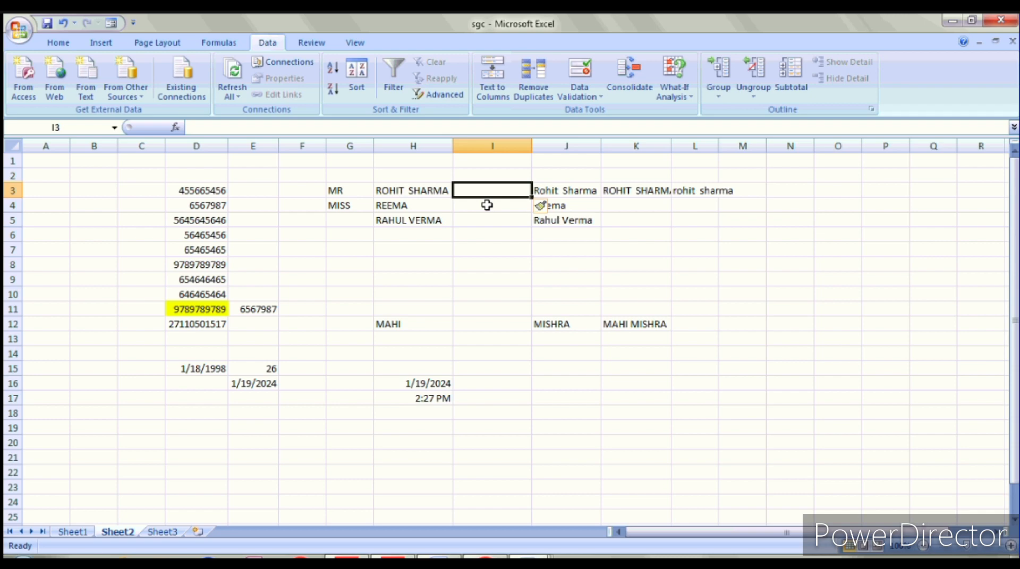
Step: Delete the entire blank column I so the proper-case names shift back left
key("ctrl+minus")
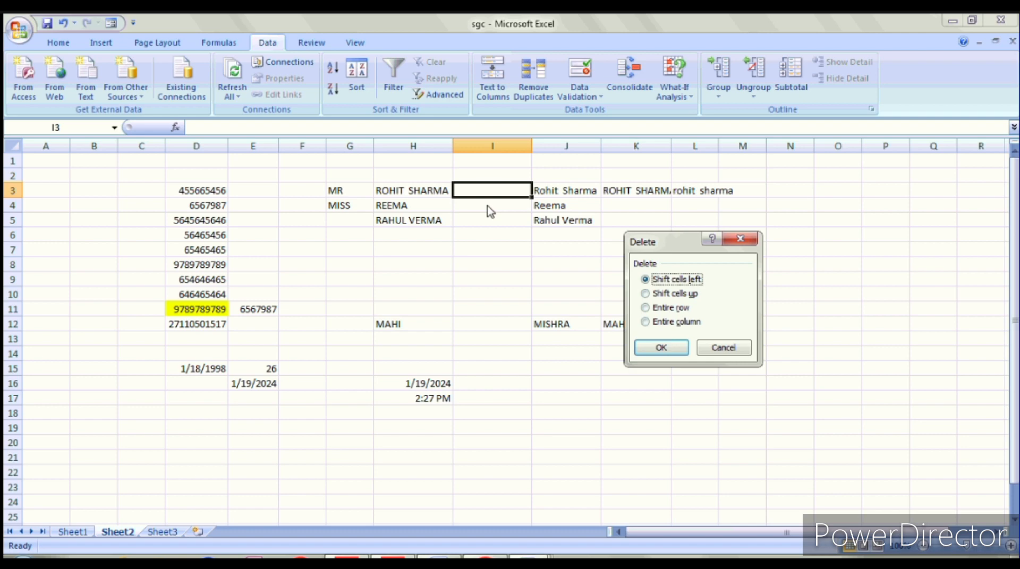
key("Down")
key("Down")
key("Down")
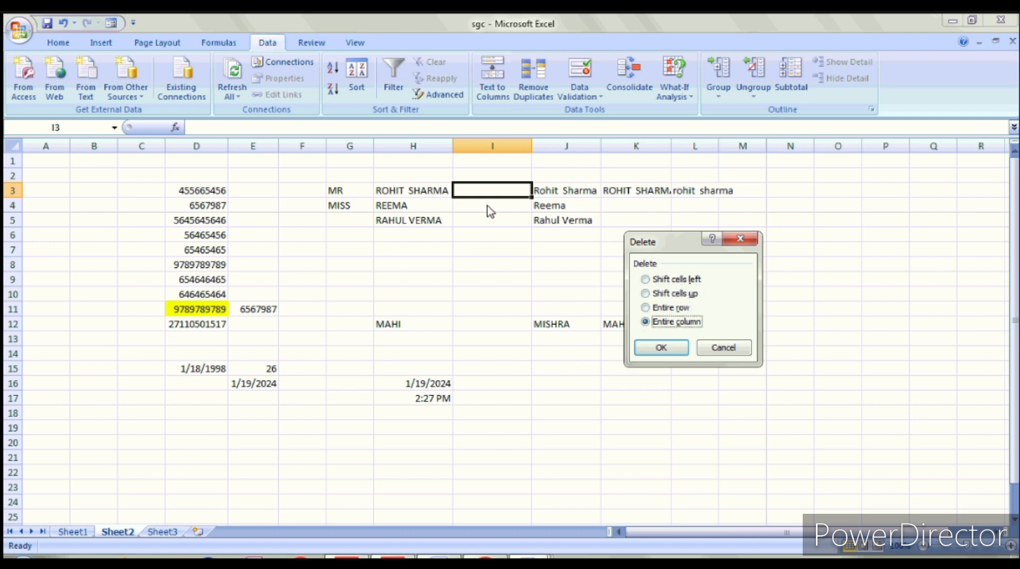
key("Return")
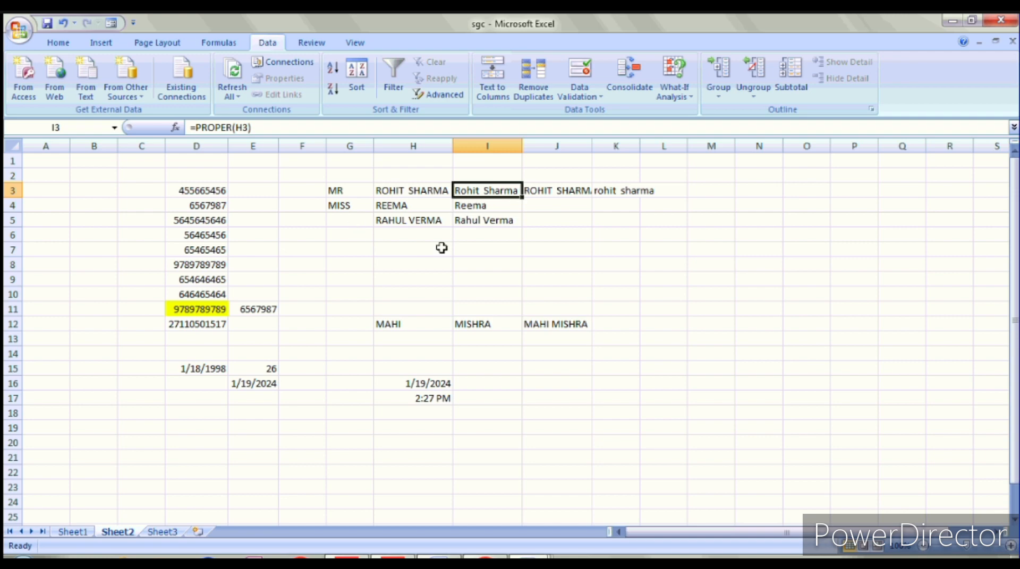
Step: Apply All Borders to every cell of the whole sheet
left_click_drag(623, 213, 836, 475)
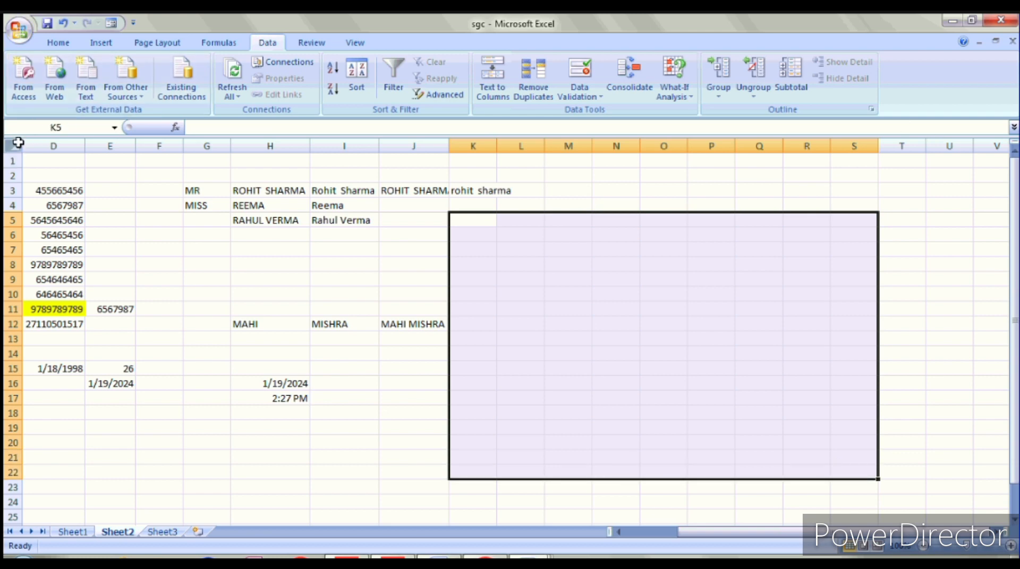
left_click(18, 143)
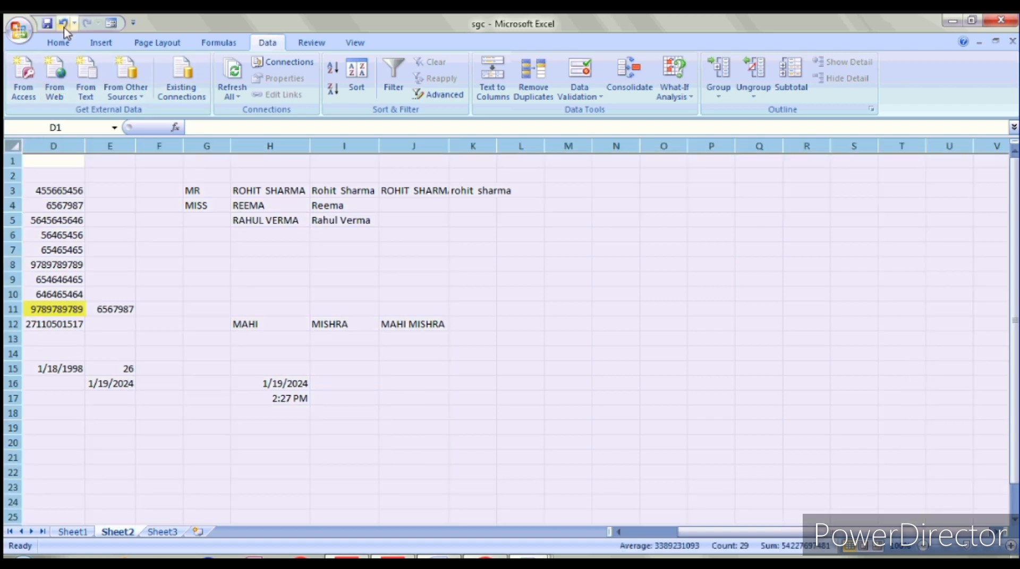
left_click(58, 42)
left_click(205, 90)
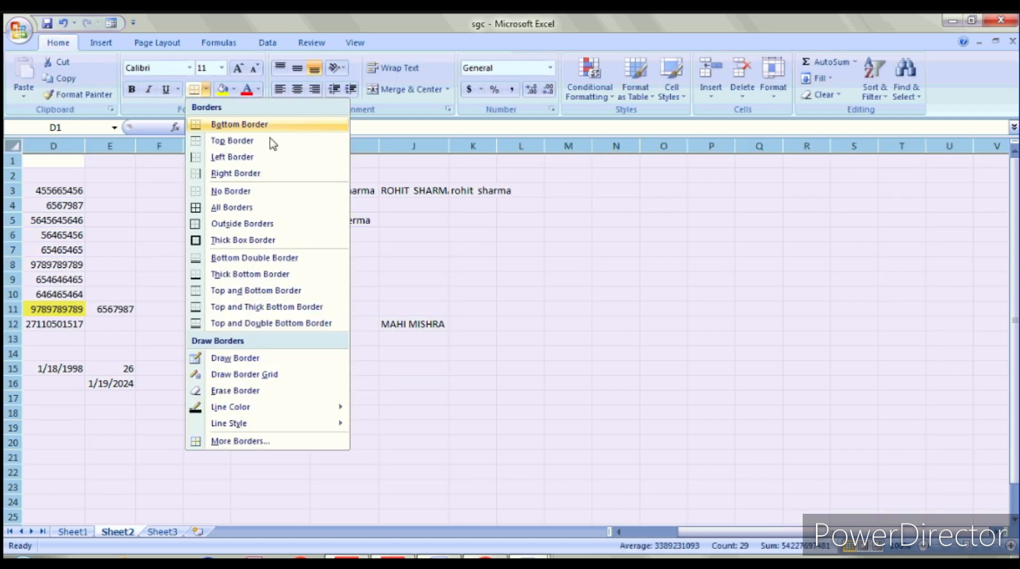
left_click(263, 208)
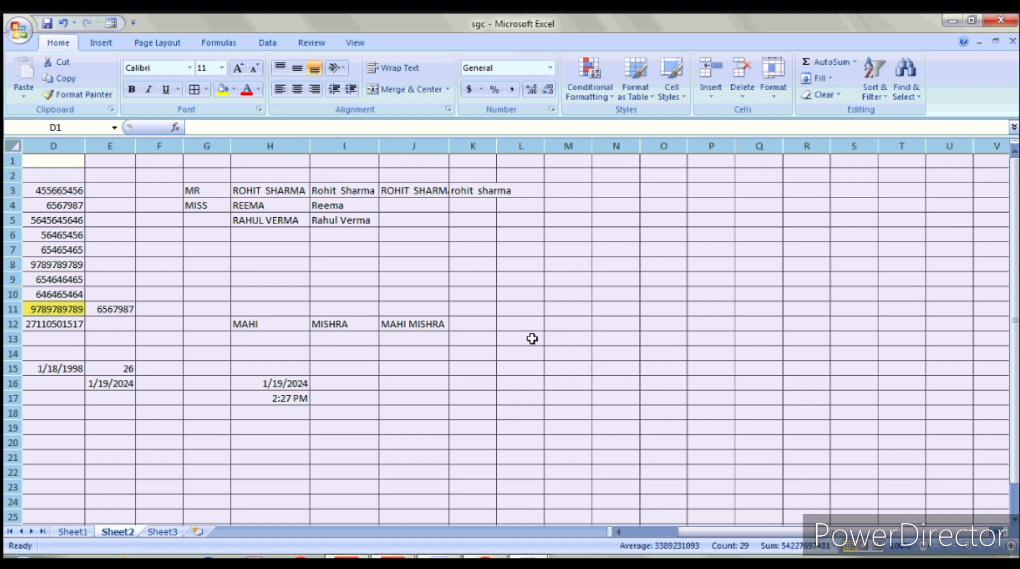
left_click(532, 339)
Step: Remove all borders from the whole sheet with No Border
scroll(532, 339, "down", 4)
scroll(532, 339, "up", 3)
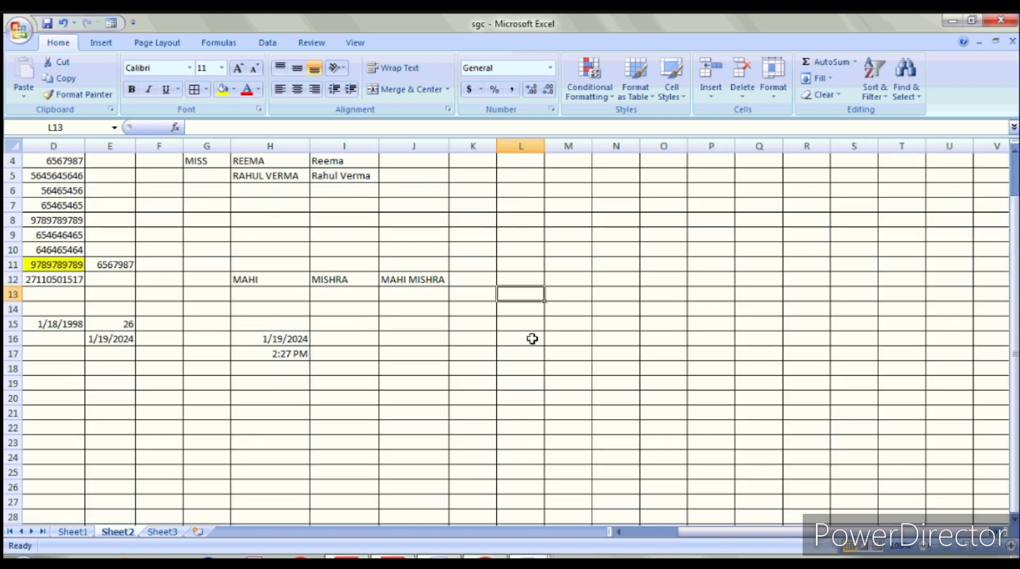
scroll(532, 339, "up", 1)
left_click(12, 146)
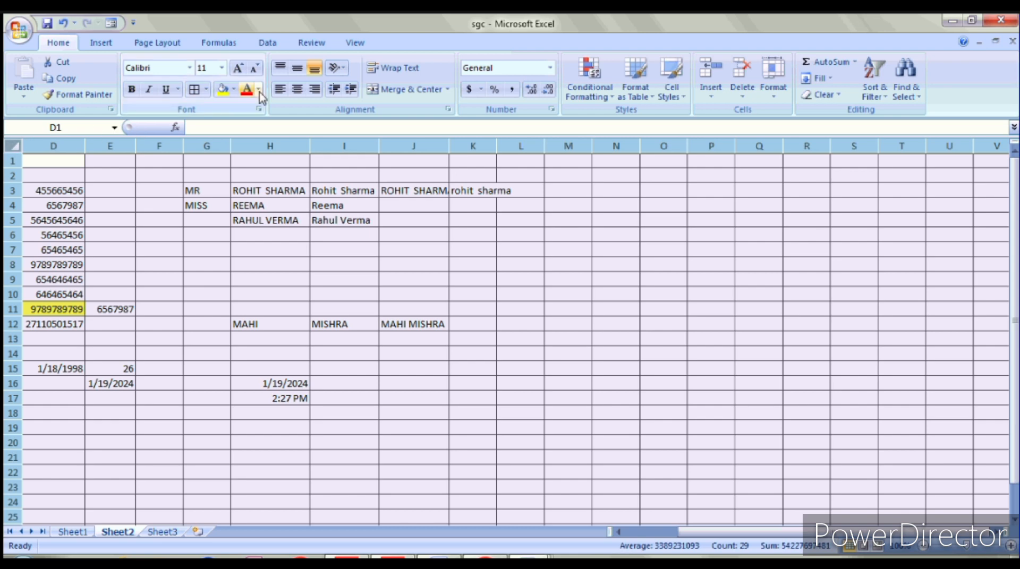
left_click(206, 89)
left_click(217, 191)
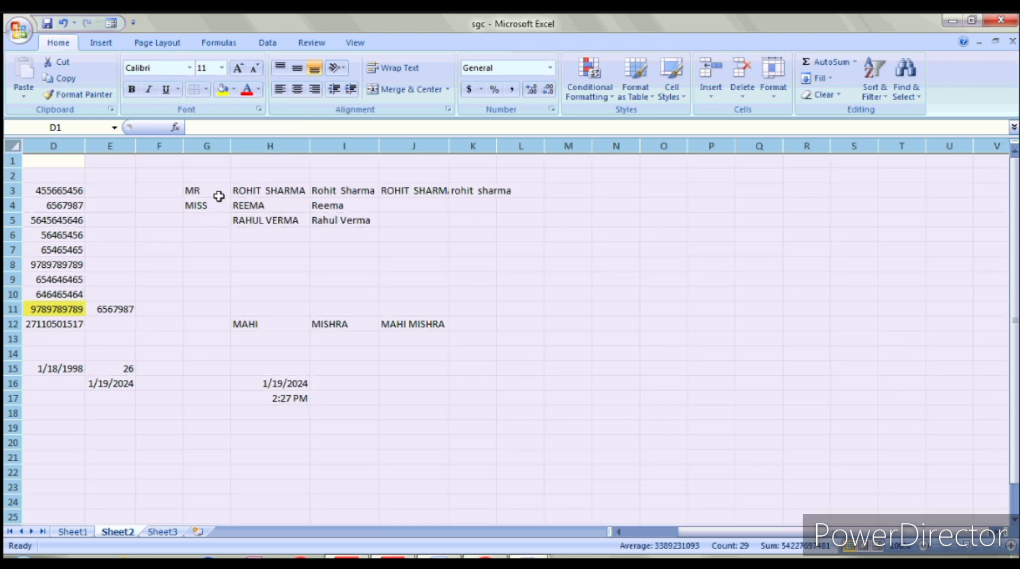
left_click(553, 222)
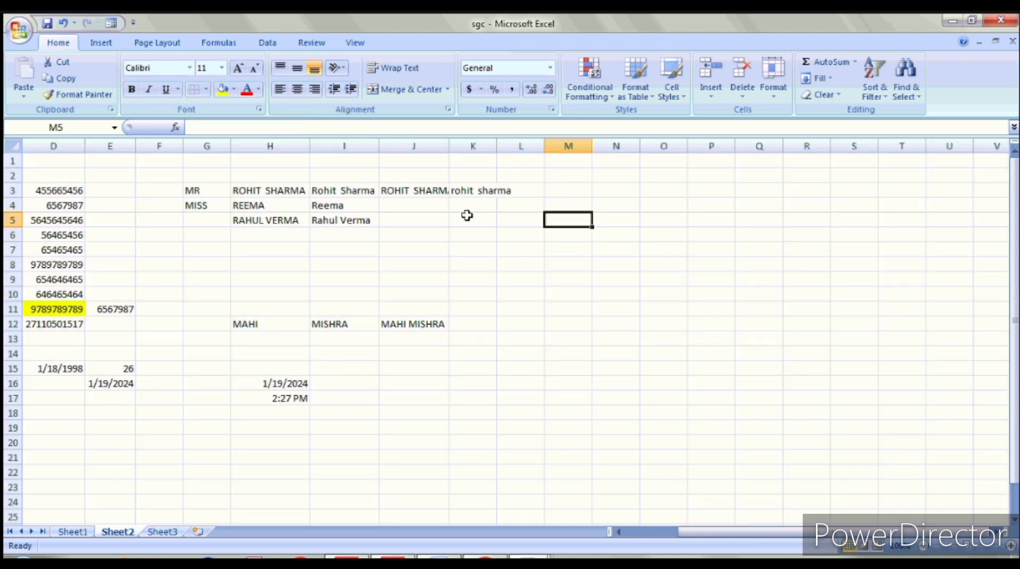